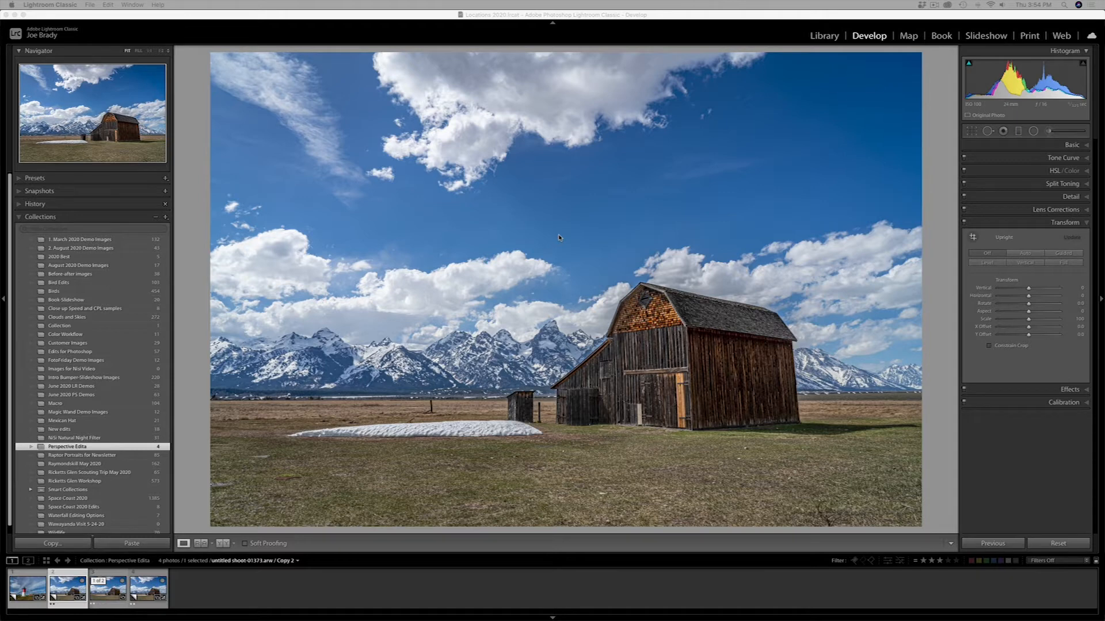
# - Set the barn photo's Vertical transform to -24 and constrain the crop to remove the blank edges
pyautogui.click(1074, 145)
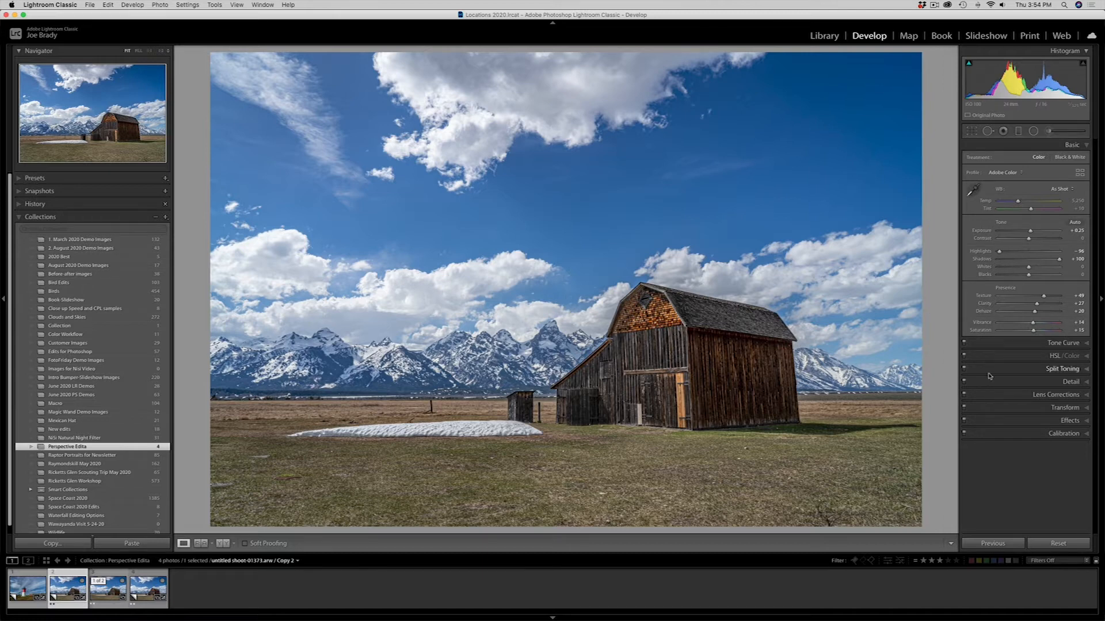
pyautogui.click(1071, 409)
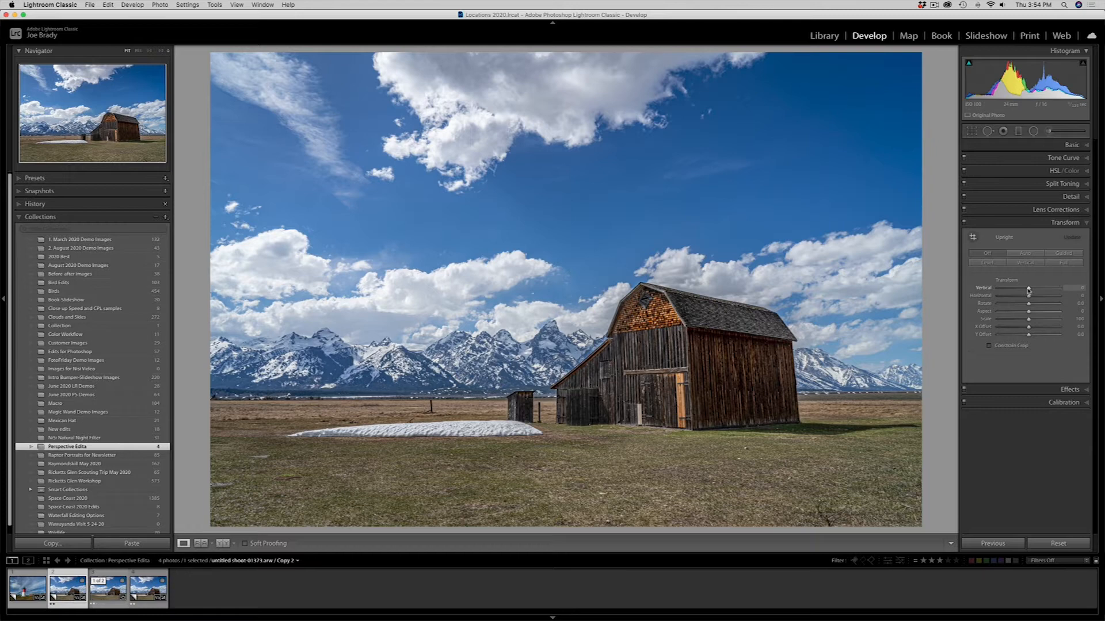
pyautogui.moveTo(1028, 290); pyautogui.dragTo(1022, 289)
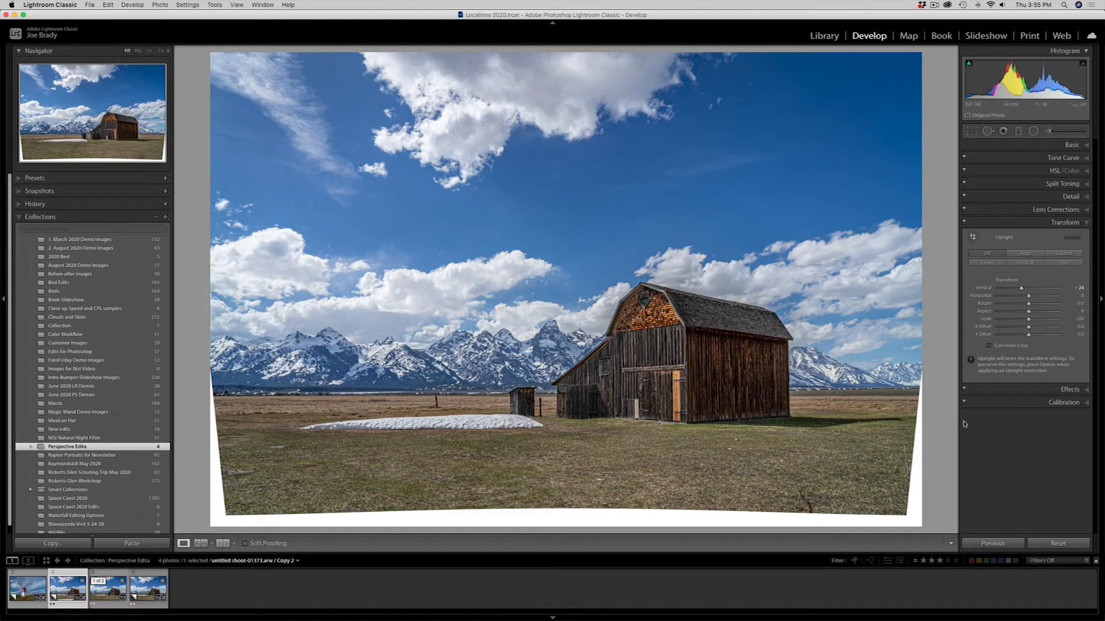
pyautogui.click(989, 345)
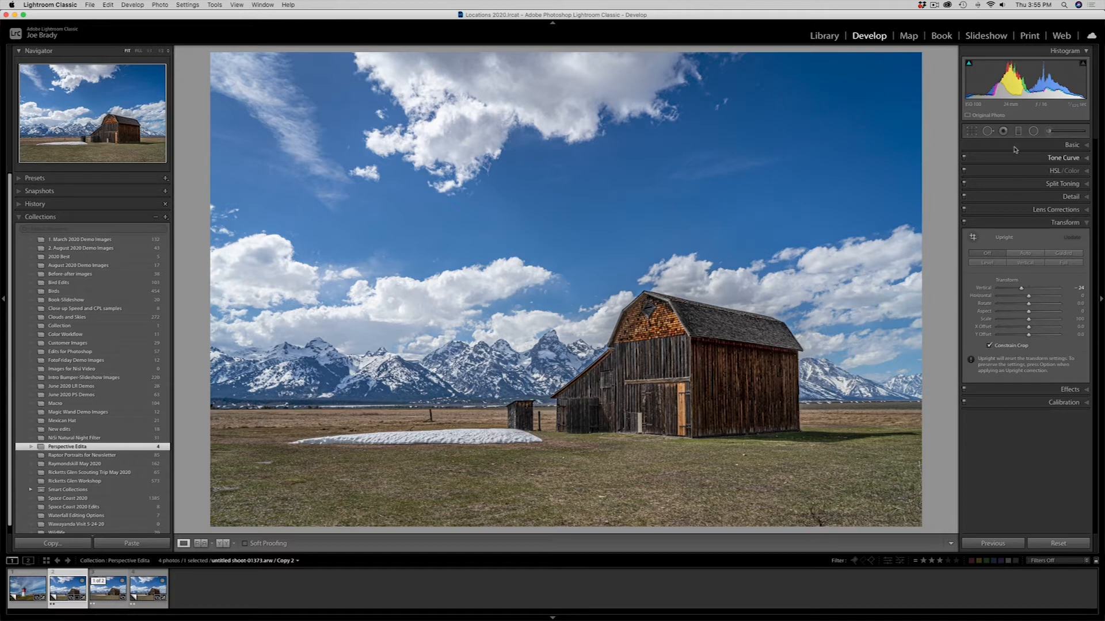
# - Crop away the upper part of the sky and add a post-crop vignette with an amount of -18
pyautogui.click(972, 131)
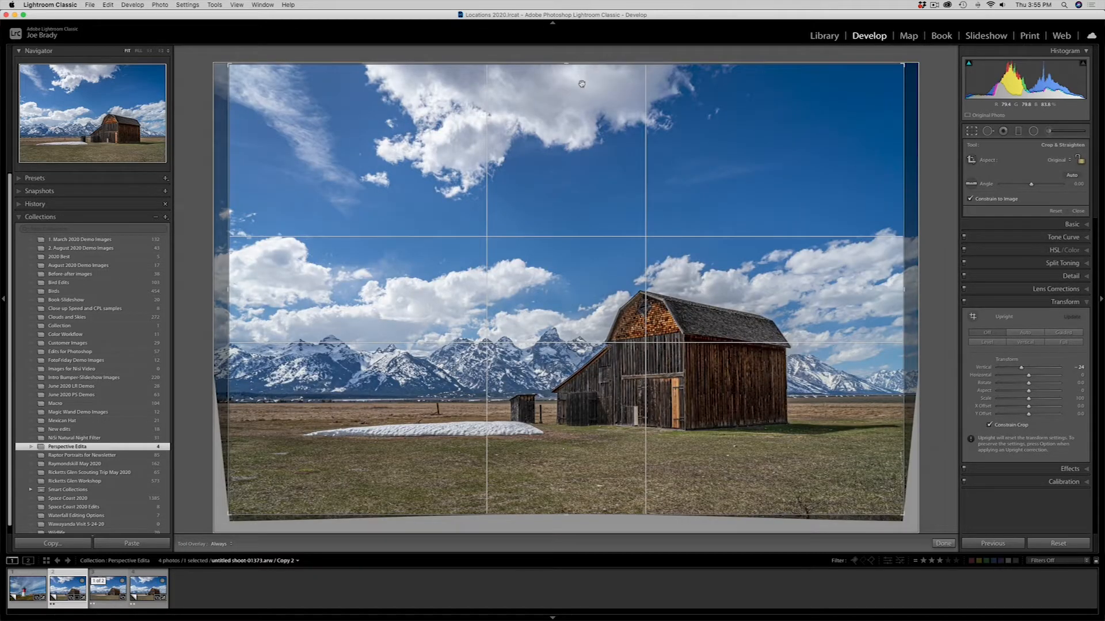
pyautogui.moveTo(565, 64); pyautogui.dragTo(562, 121)
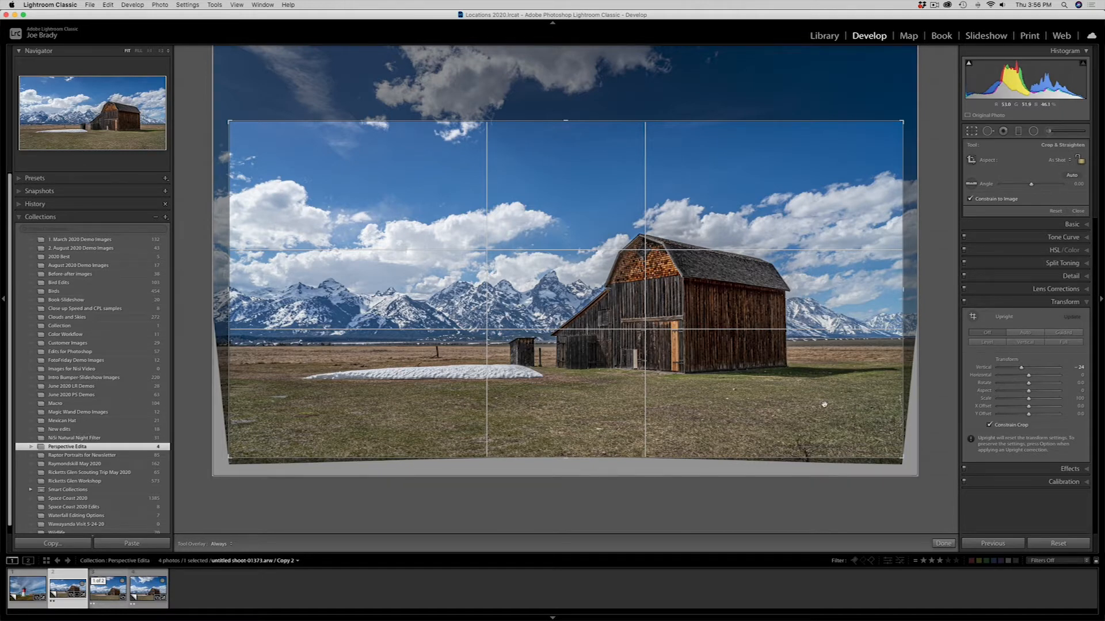
pyautogui.click(944, 544)
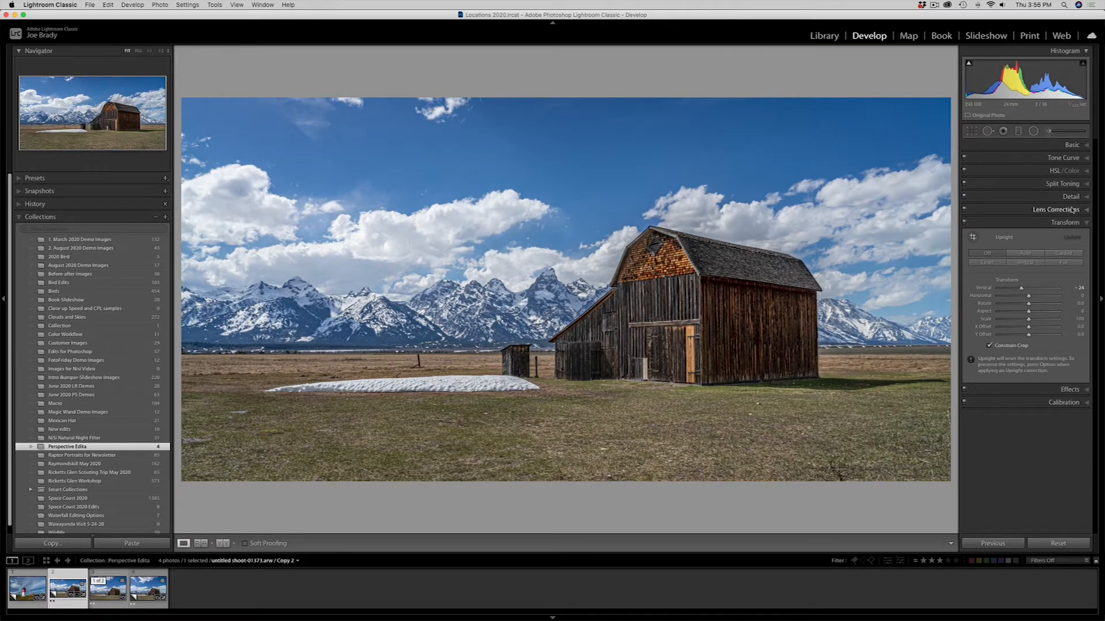
pyautogui.click(1069, 390)
pyautogui.moveTo(1025, 263); pyautogui.dragTo(1025, 268)
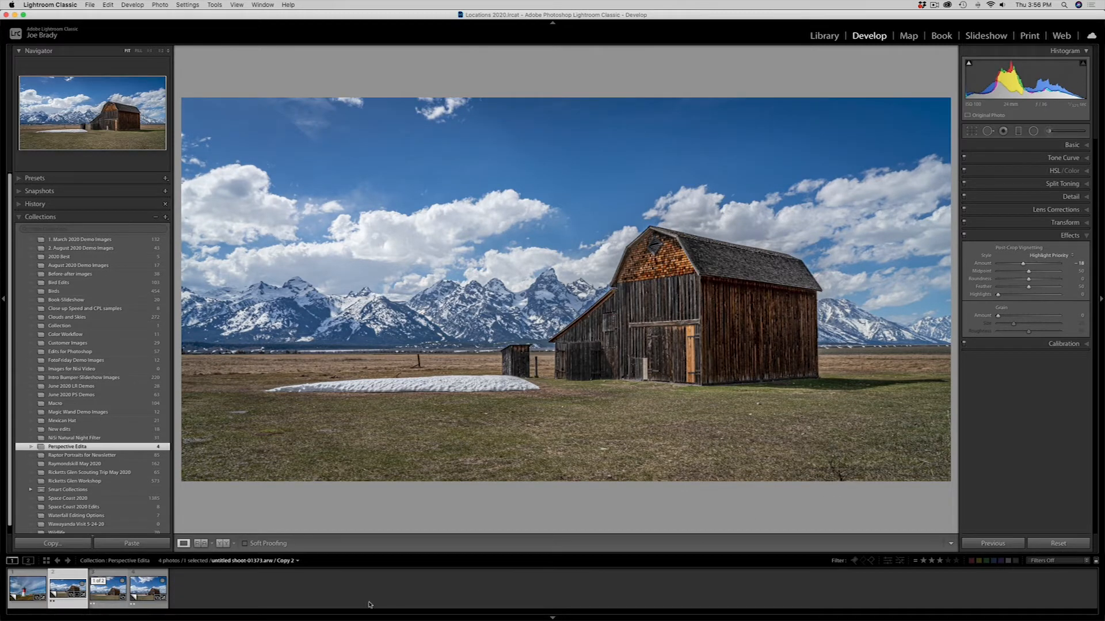
# - Create a virtual copy of the cropped barn photo and reset all of the copy's develop settings
pyautogui.press('super+e')
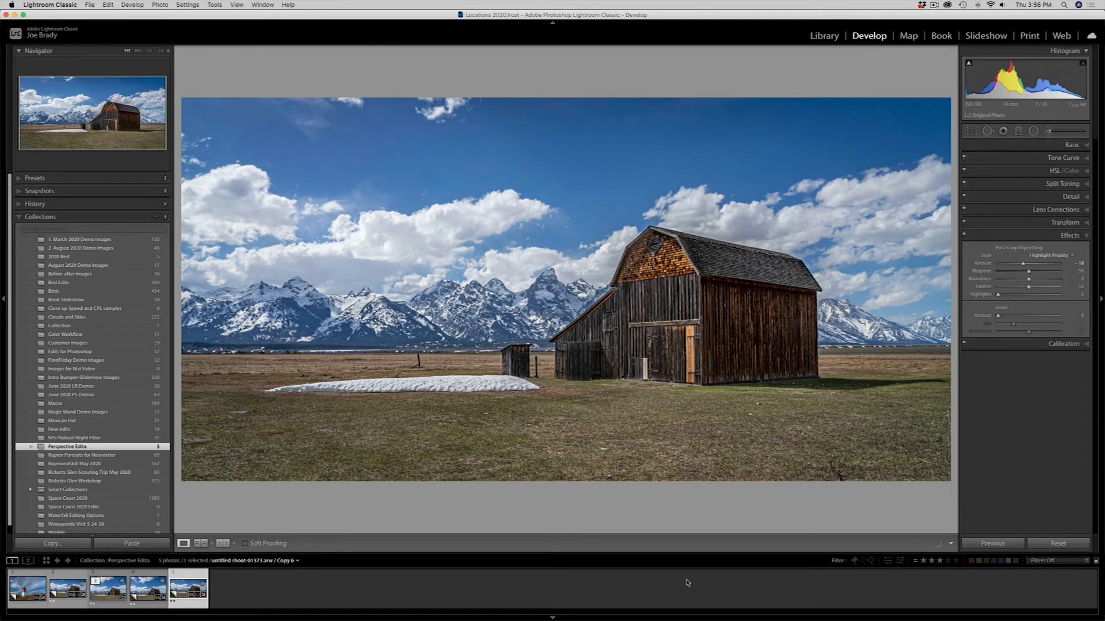
pyautogui.click(1058, 543)
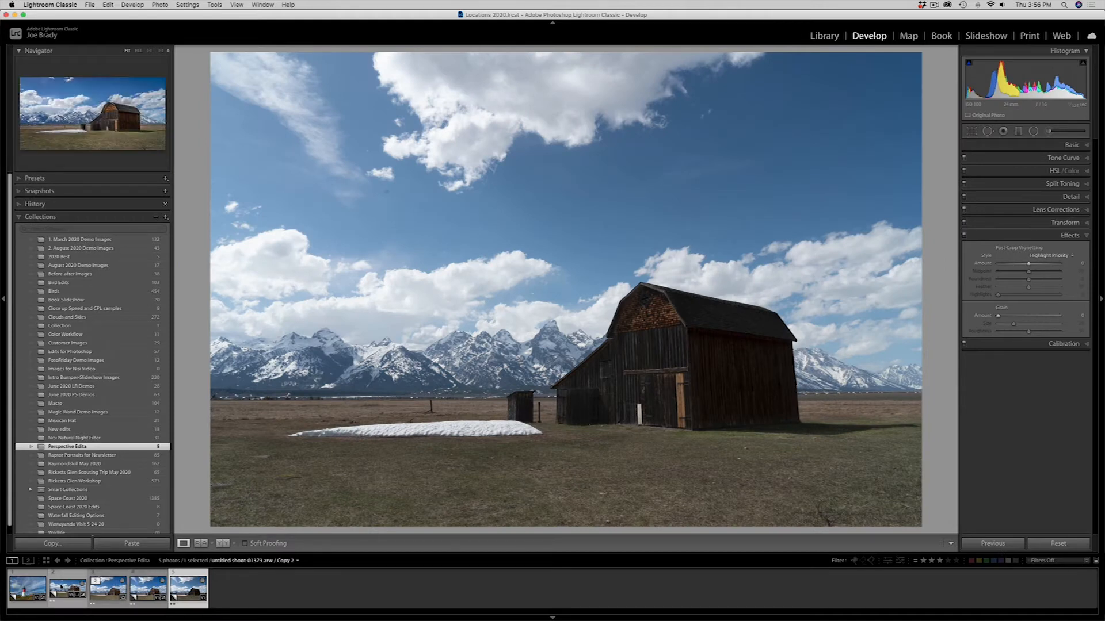
# - Select the edited barn photo together with the reset copy and compare the two versions
pyautogui.keyDown('super'); pyautogui.click(62, 587); pyautogui.keyUp('super')
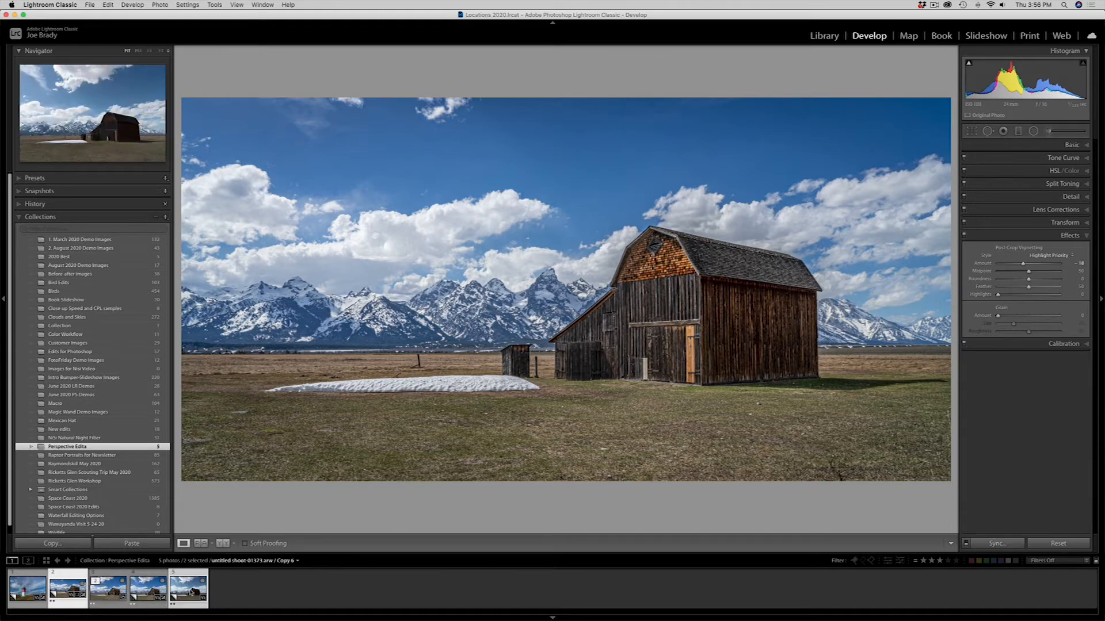
pyautogui.click(192, 591)
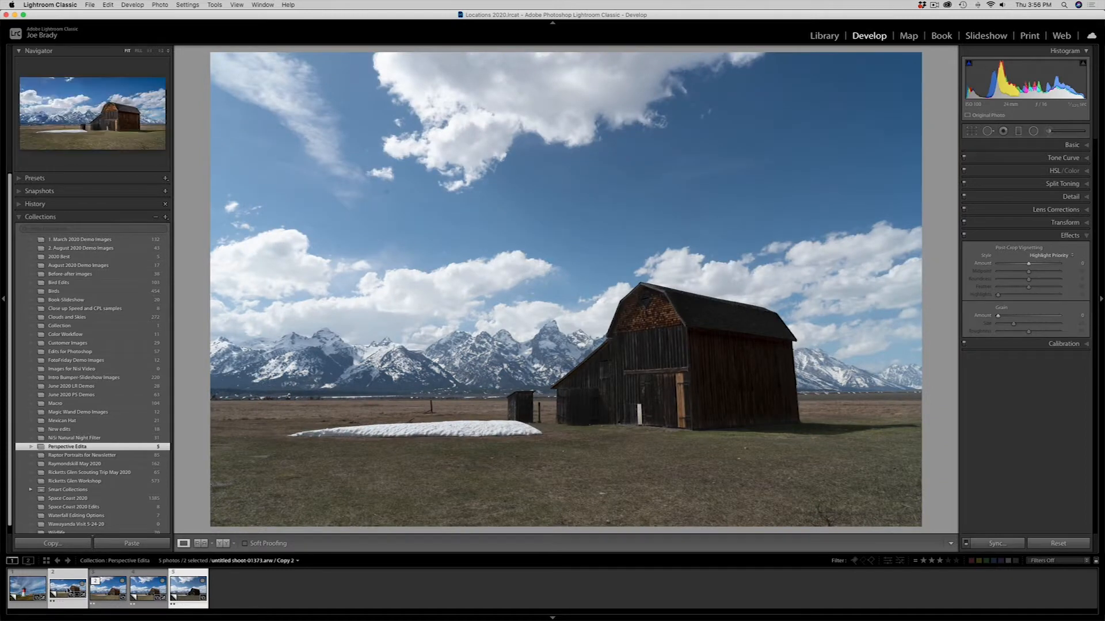
pyautogui.click(68, 590)
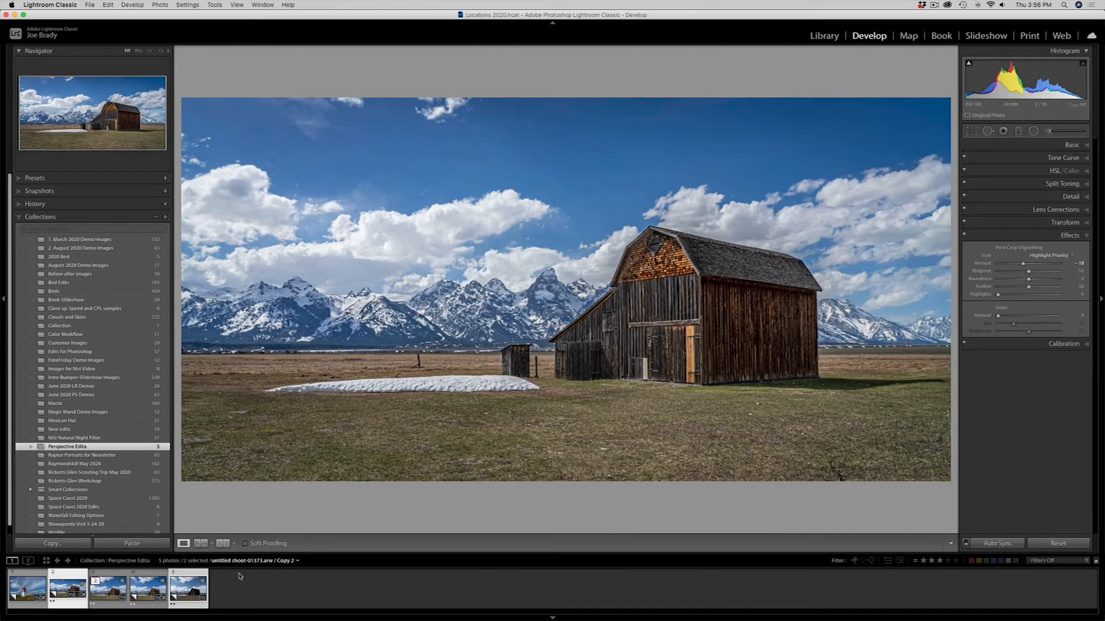
# - Create another virtual copy of the edited barn photo and reset its post-crop vignette amount to 0
pyautogui.press('super+e')
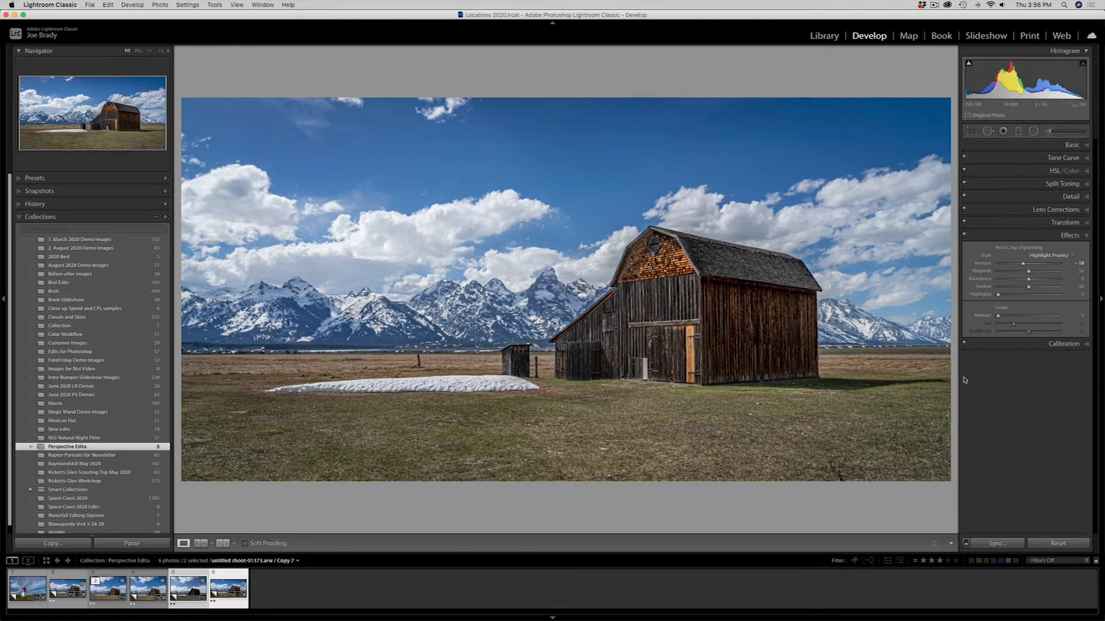
pyautogui.click(1044, 256)
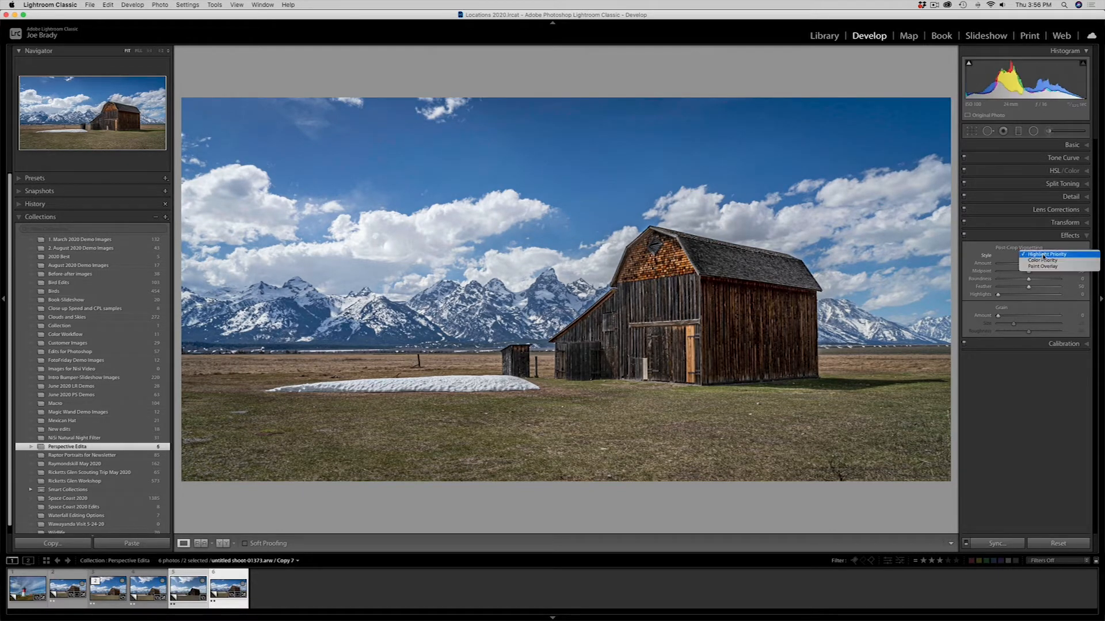
pyautogui.click(1024, 236)
pyautogui.click(1025, 249)
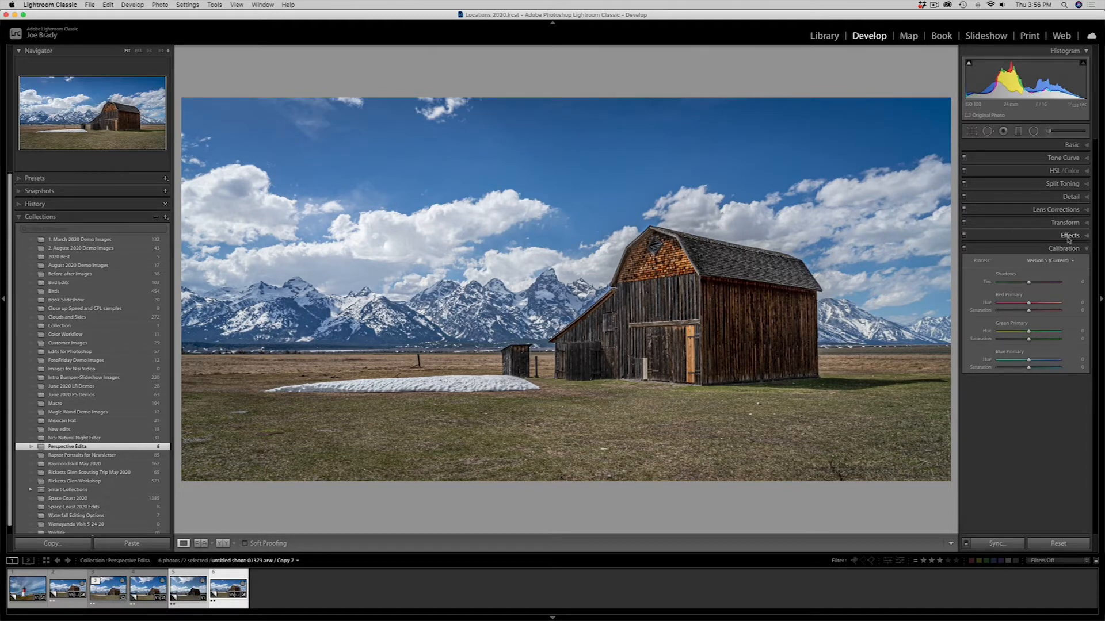
pyautogui.click(1041, 237)
pyautogui.doubleClick(1033, 249)
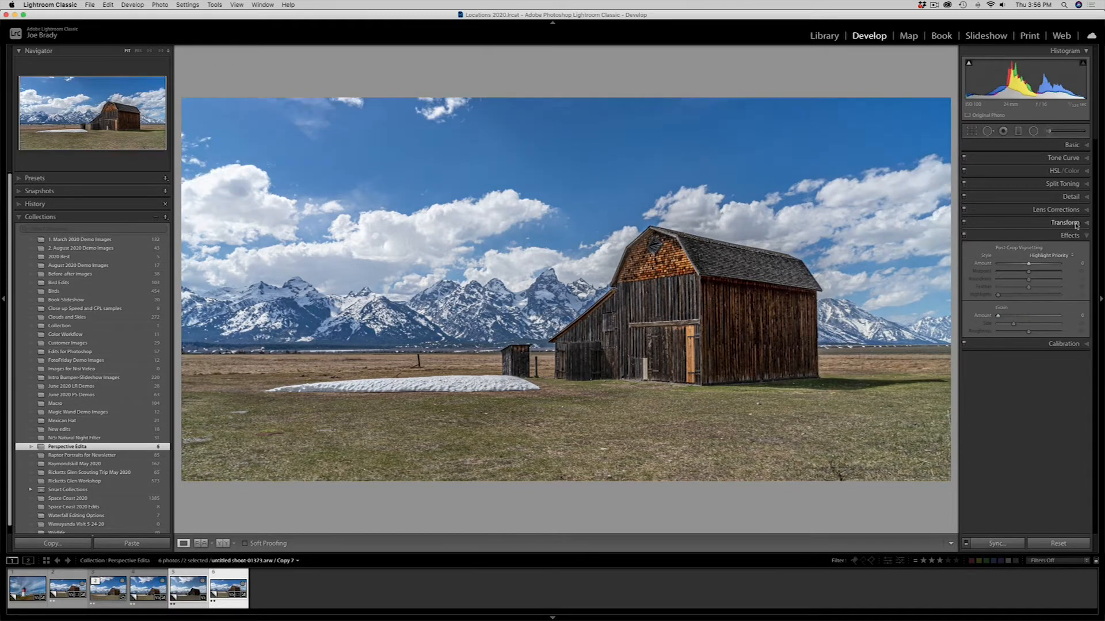
# - Reset the new copy's Vertical transform to 0 and restore its full frame with the As Shot crop aspect
pyautogui.click(972, 131)
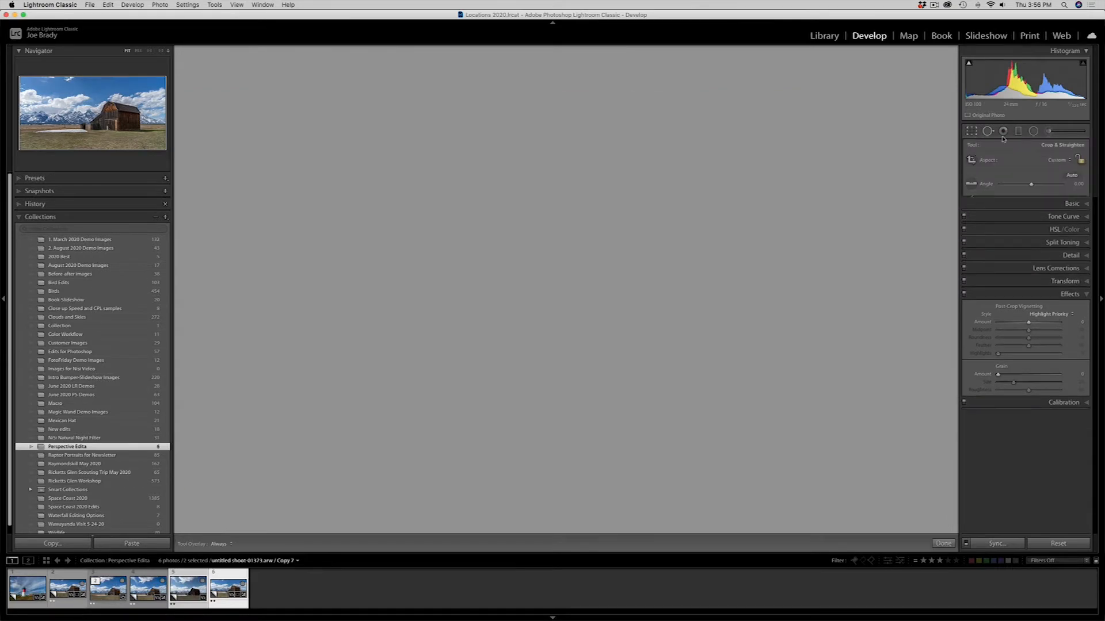
pyautogui.click(1059, 161)
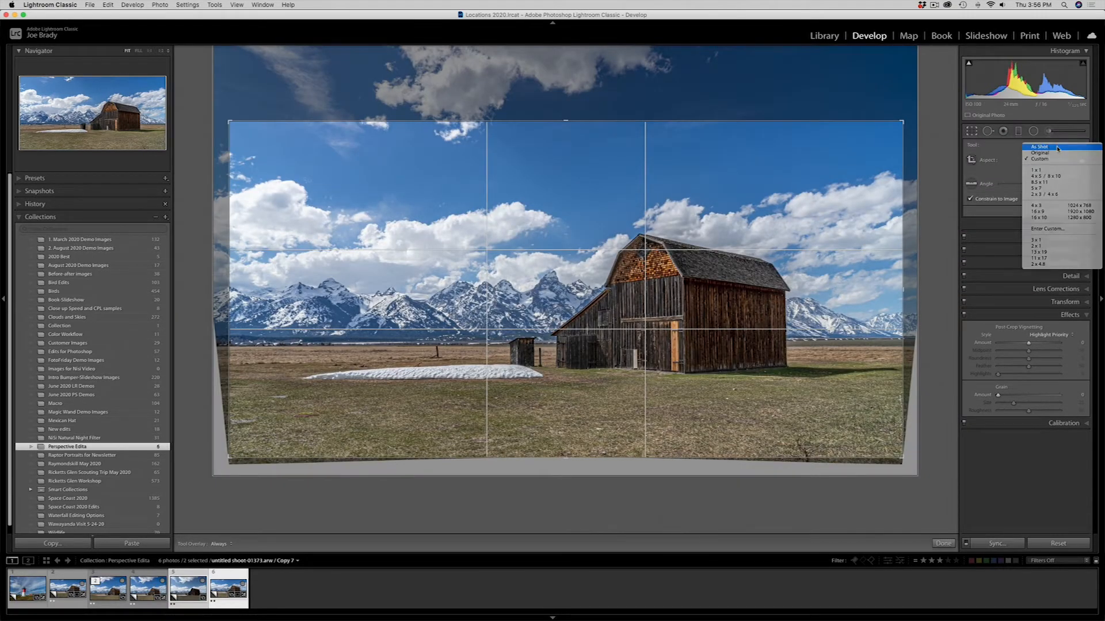
pyautogui.click(1058, 148)
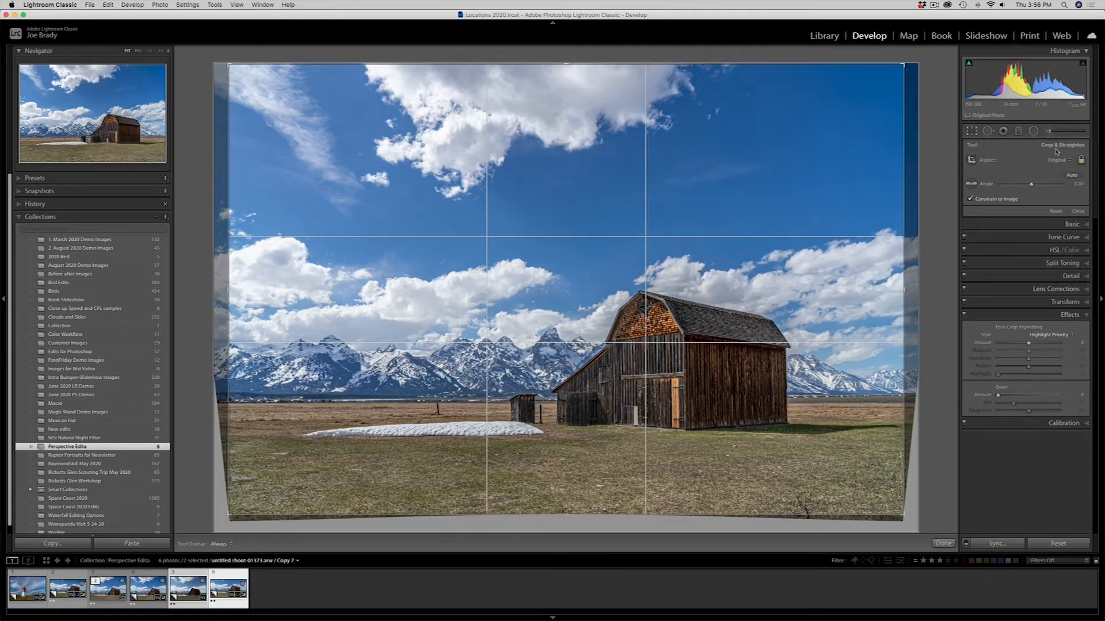
pyautogui.click(1057, 305)
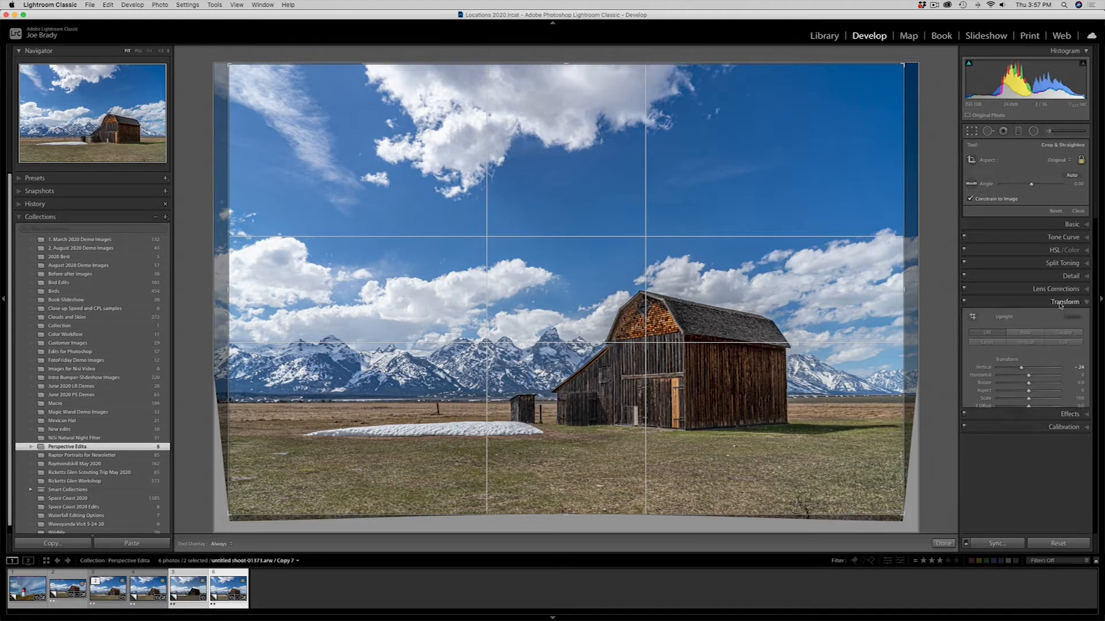
pyautogui.doubleClick(1008, 360)
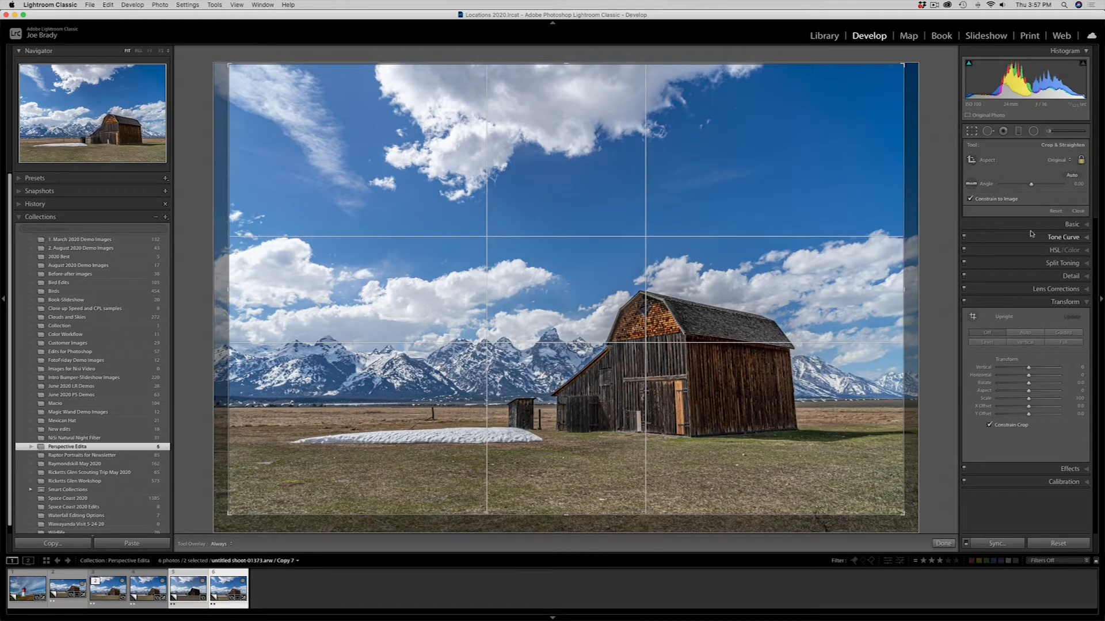
pyautogui.click(1059, 160)
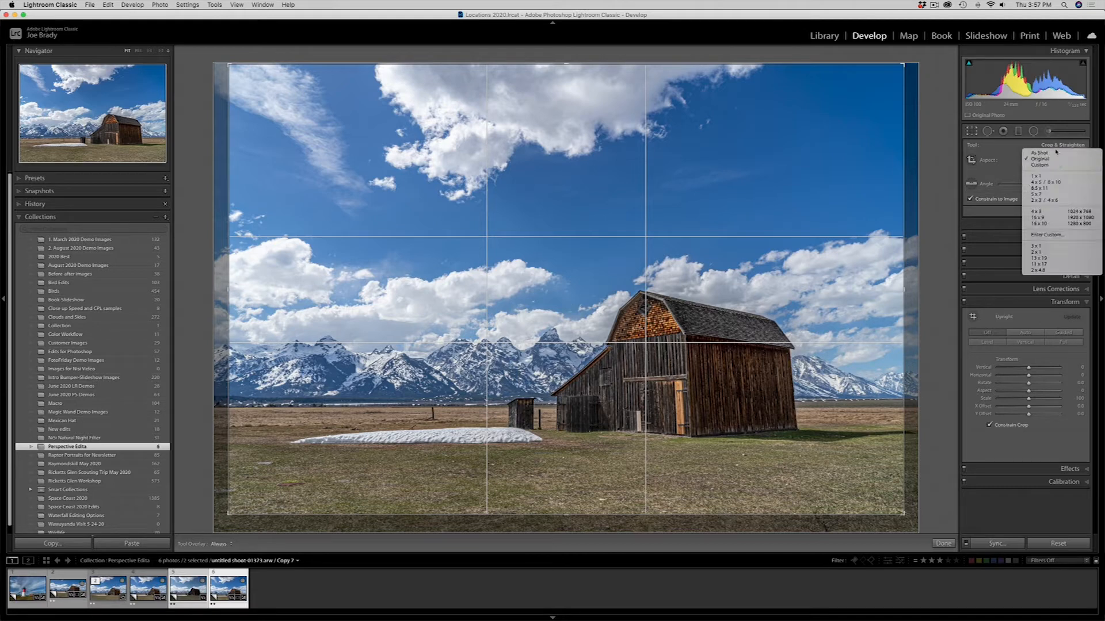
pyautogui.click(1040, 152)
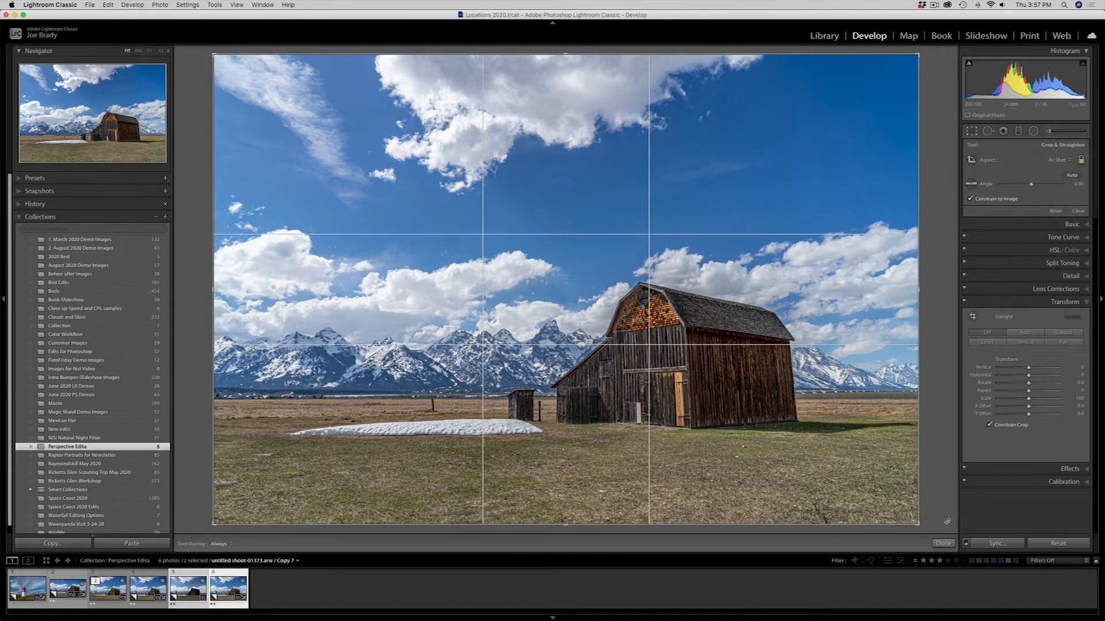
pyautogui.click(943, 543)
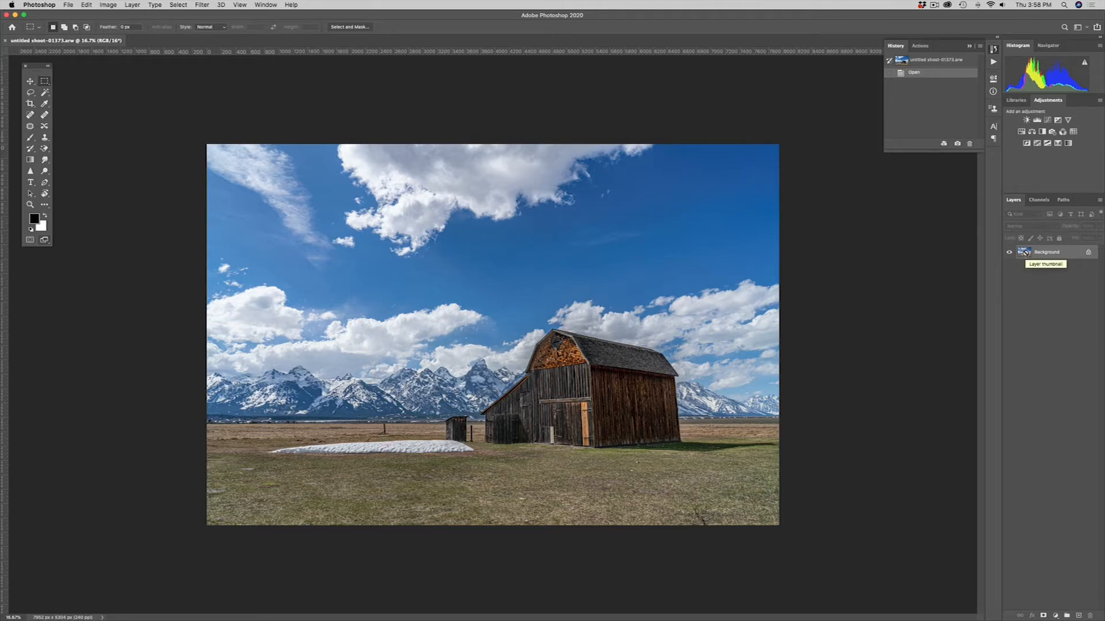
# - Switch to Photoshop, duplicate the barn photo's Background layer and check the barn's shadow near the picture edge
pyautogui.press('super+j')
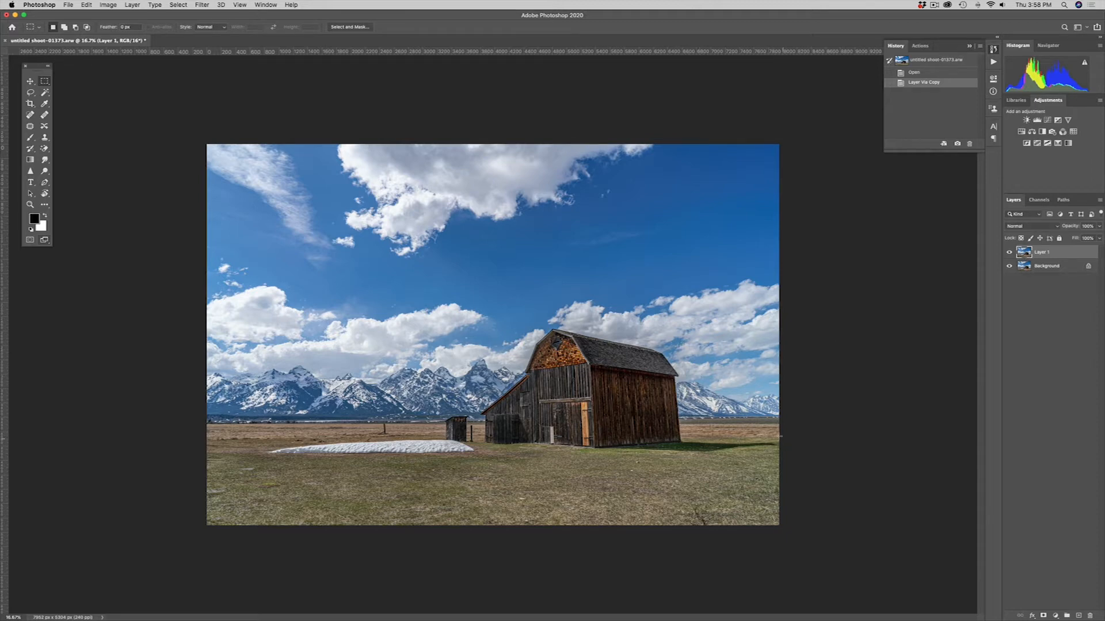
pyautogui.click(30, 204)
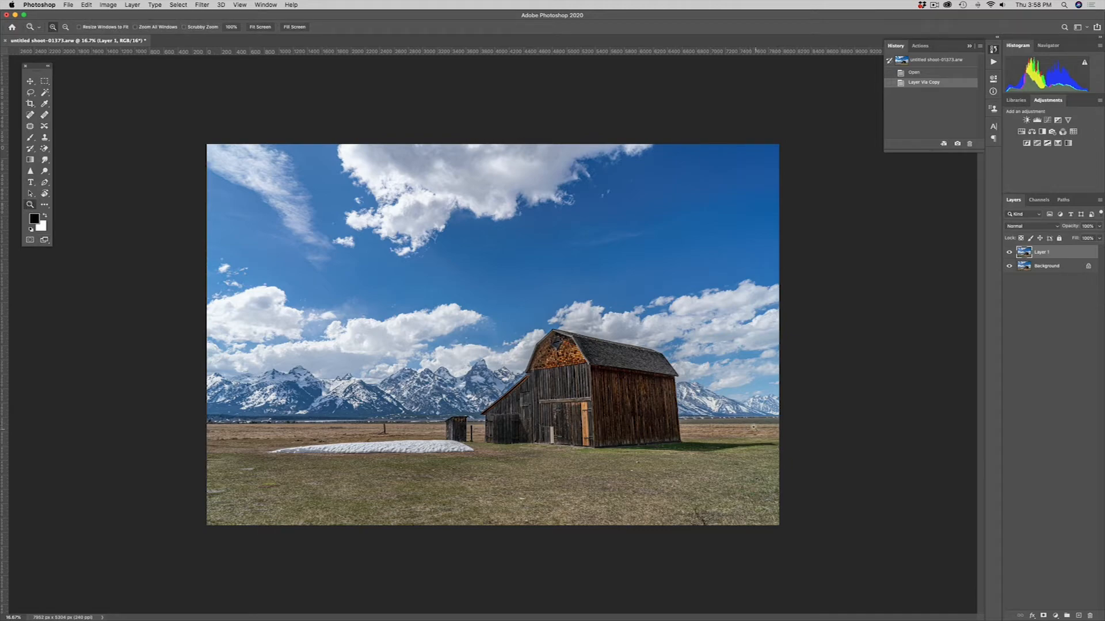
pyautogui.moveTo(716, 402); pyautogui.dragTo(791, 489)
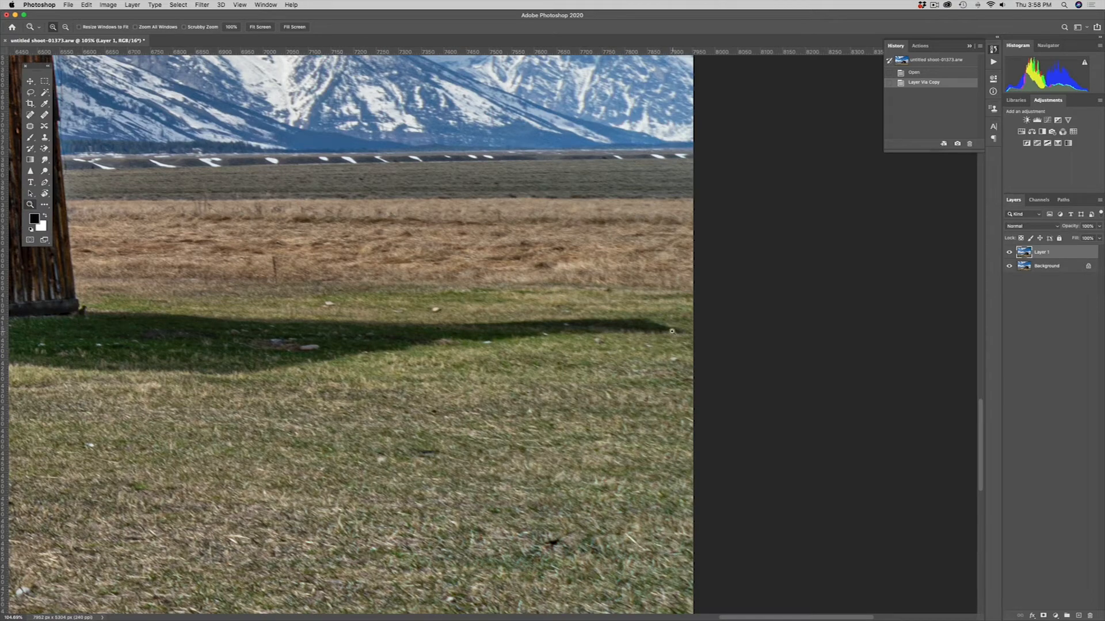
pyautogui.press('super+0')
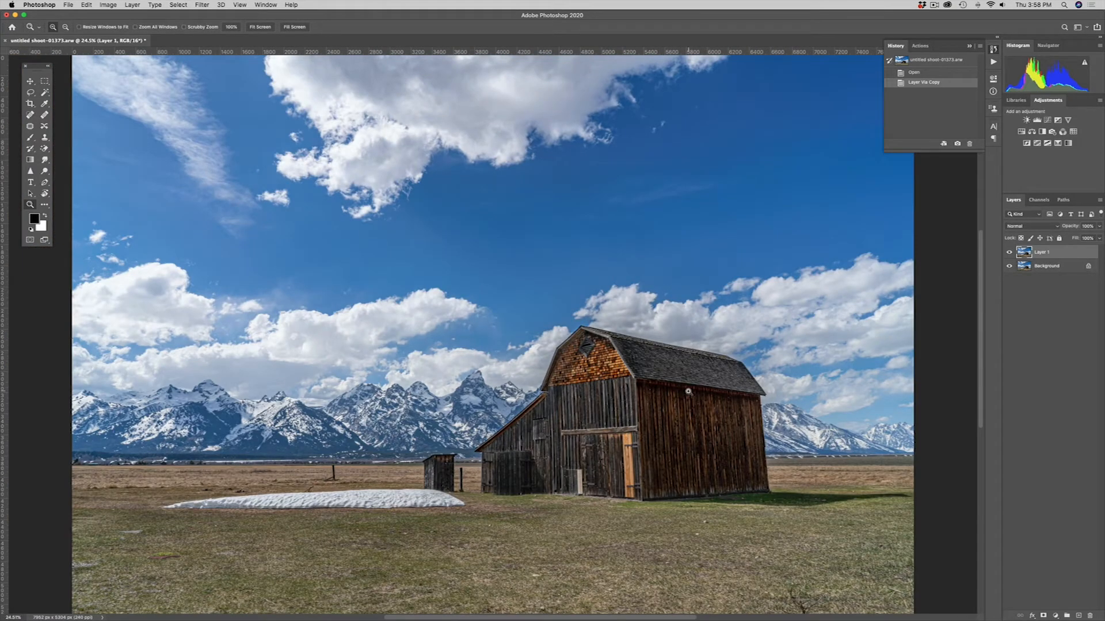
pyautogui.keyDown('alt'); pyautogui.click(685, 398); pyautogui.keyUp('alt')
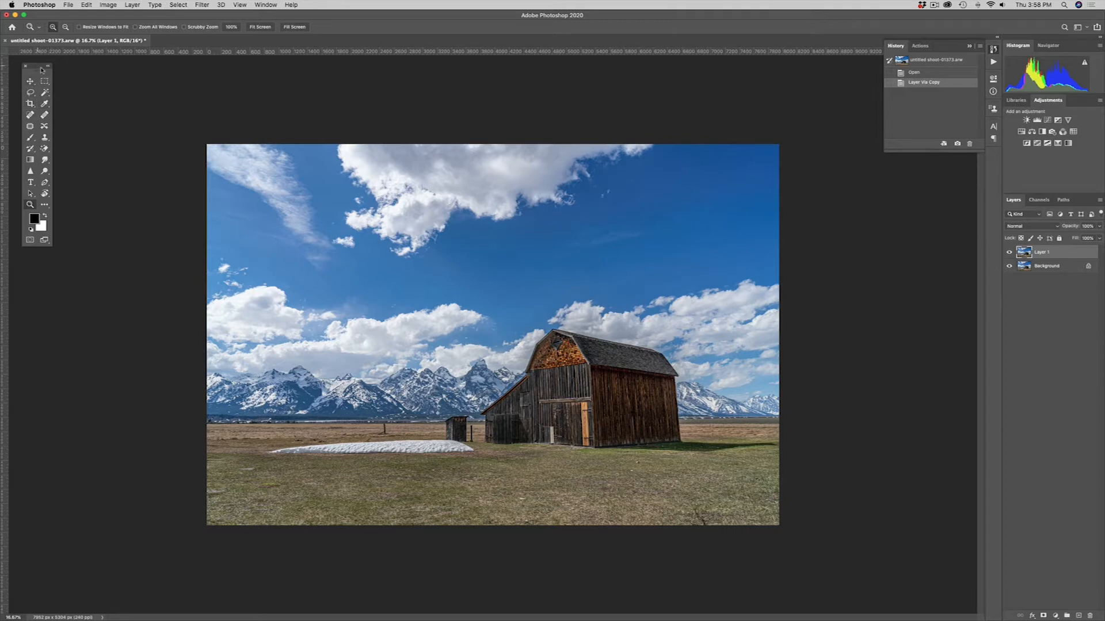
# - Collapse the floating toolbox to a single column and place it just beside the photo
pyautogui.moveTo(36, 73); pyautogui.dragTo(105, 129)
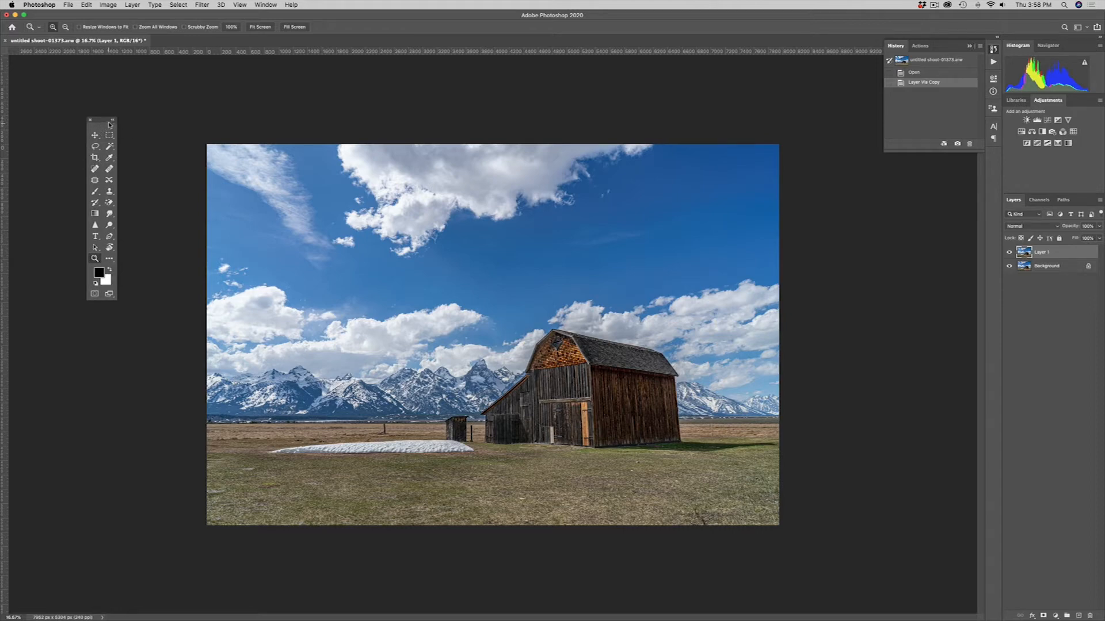
pyautogui.click(113, 122)
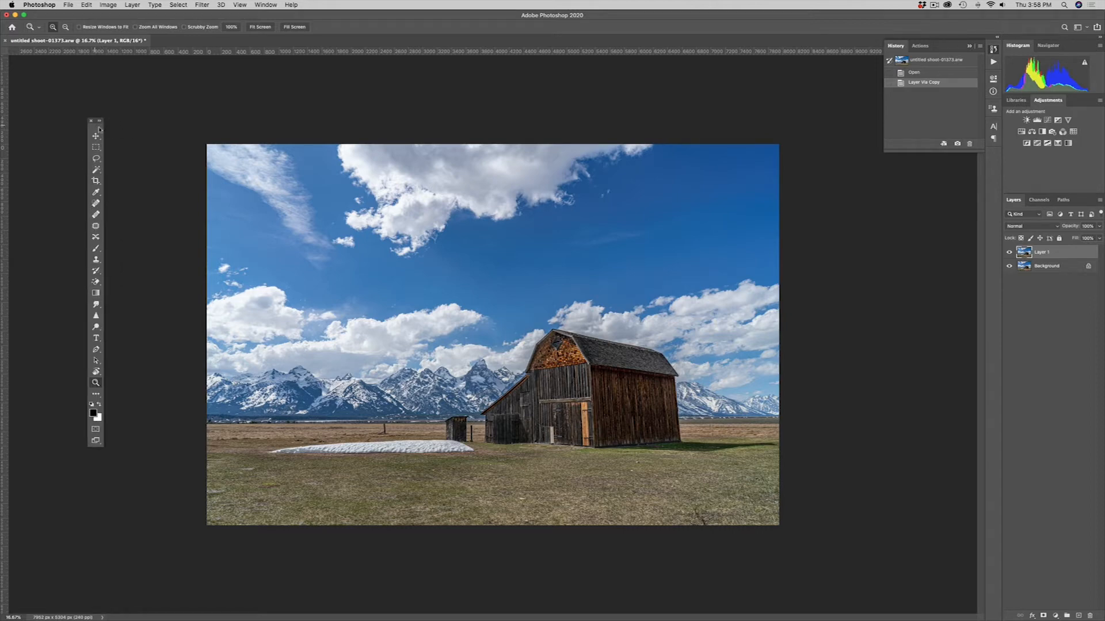
pyautogui.moveTo(97, 127); pyautogui.dragTo(122, 140)
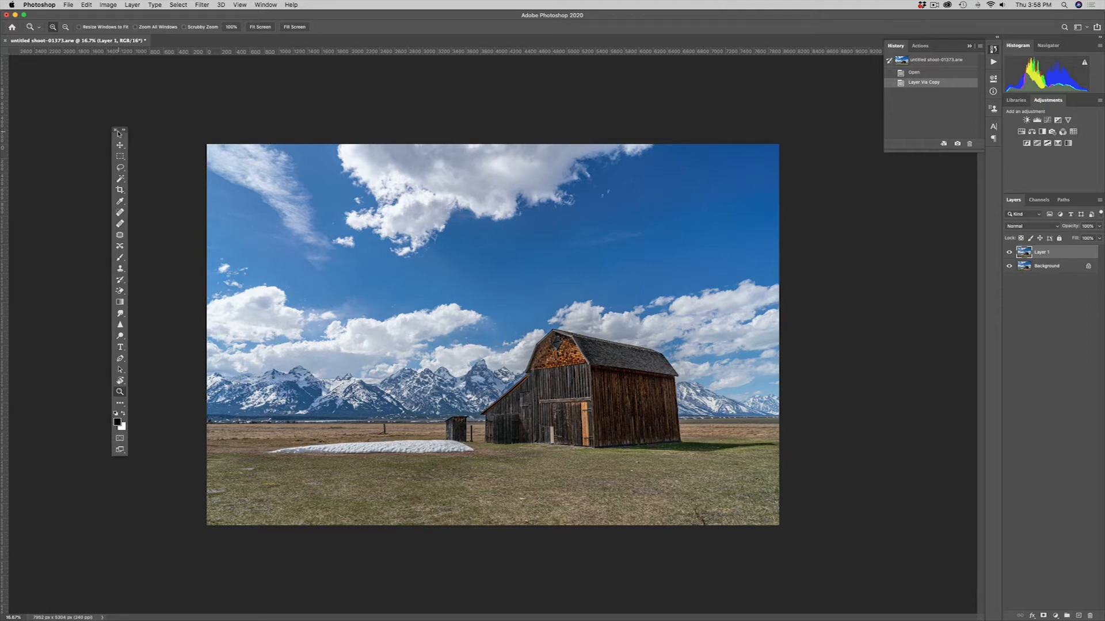
pyautogui.moveTo(120, 136); pyautogui.dragTo(151, 151)
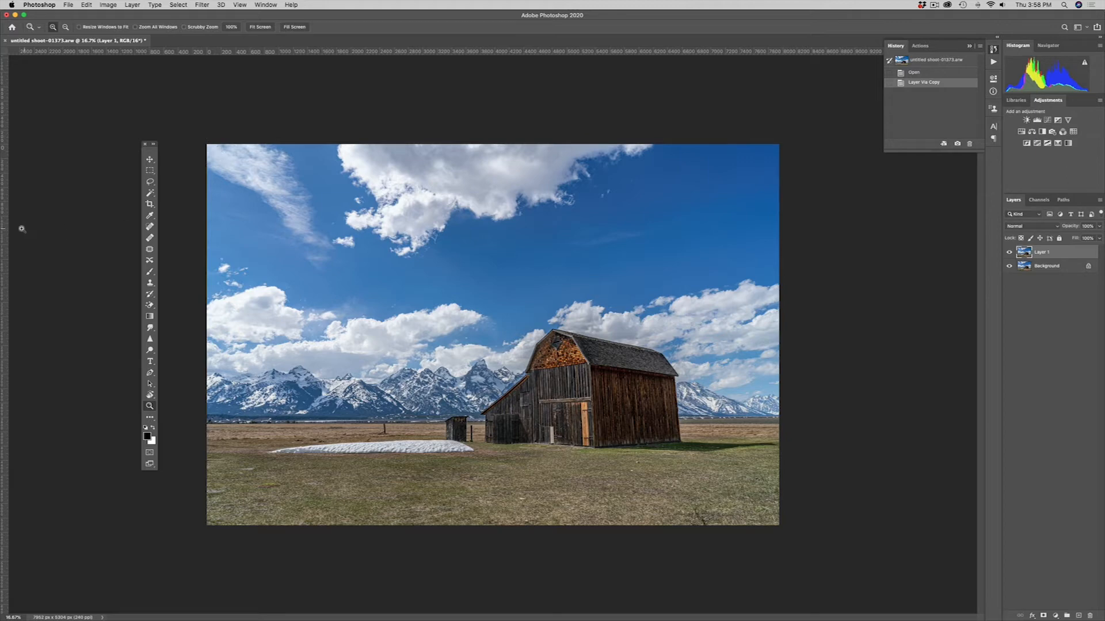
# - Place a vertical guide through the photo just outside the barn's far right wall
pyautogui.moveTo(5, 234); pyautogui.dragTo(684, 270)
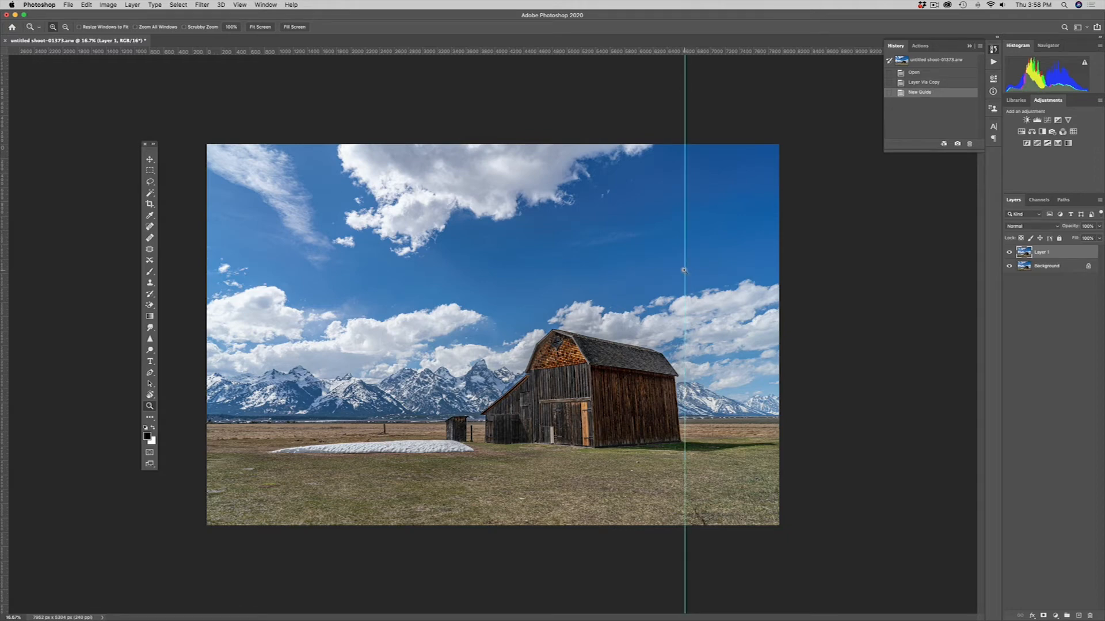
# - Add a vertical guide just outside the barn's far left edge and extend the canvas past the photo's right edge to about 8117 px wide
pyautogui.moveTo(6, 300); pyautogui.dragTo(477, 334)
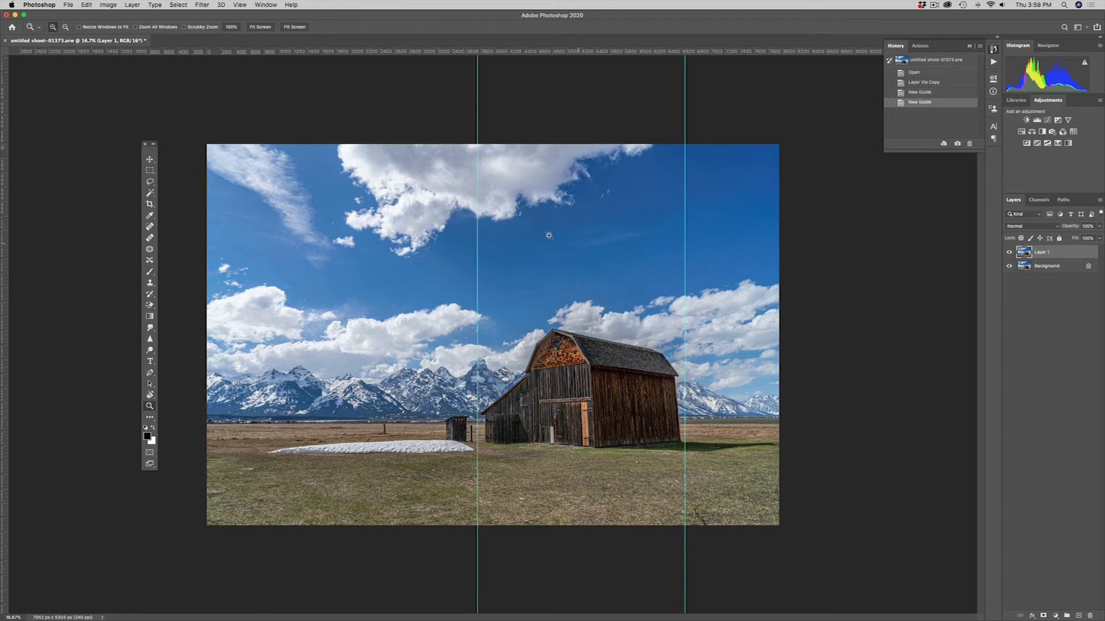
pyautogui.press('c')
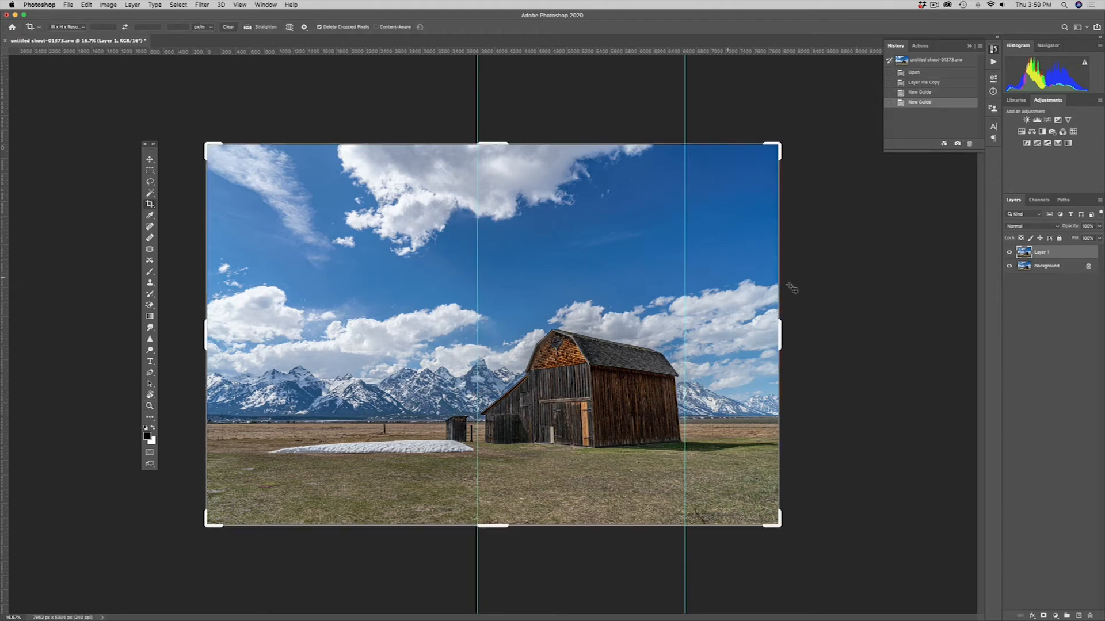
pyautogui.moveTo(779, 331); pyautogui.dragTo(783, 331)
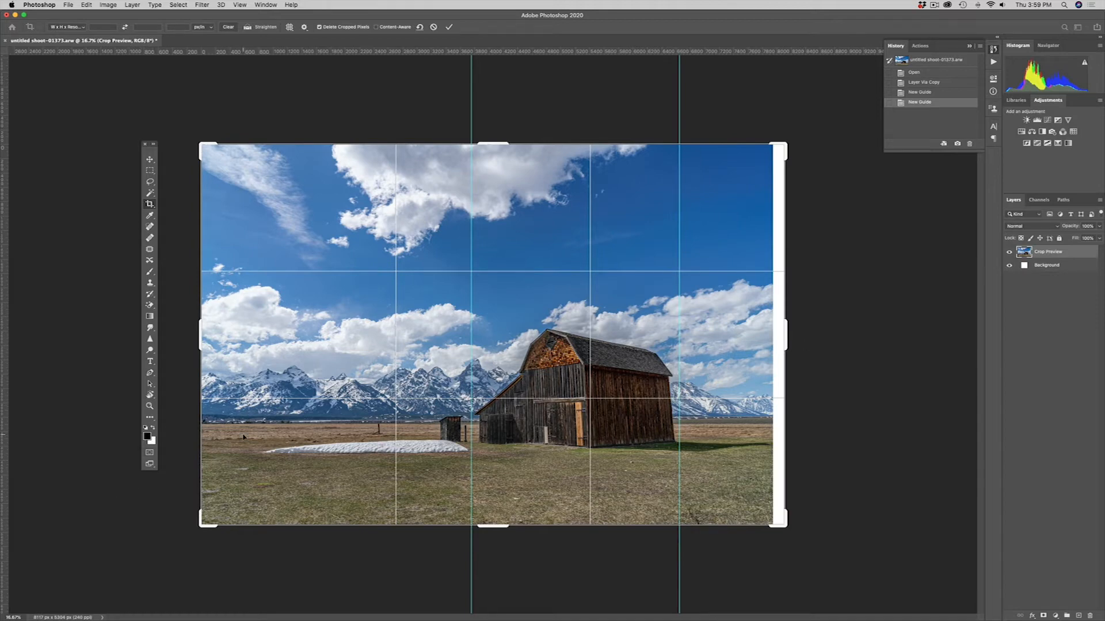
pyautogui.press('Return')
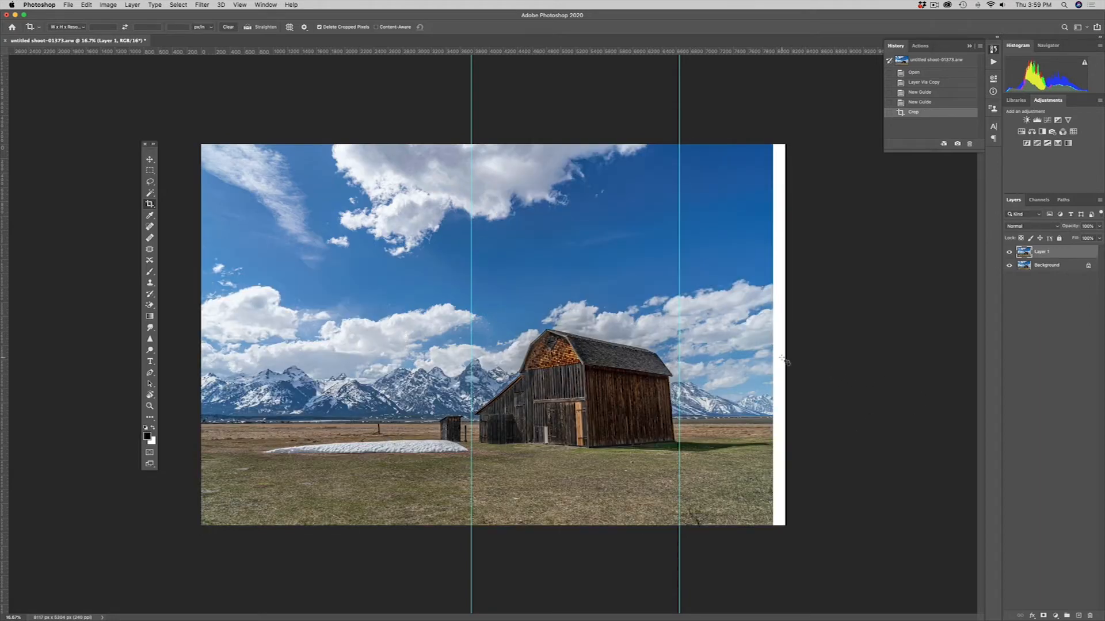
# - Select the full-height strip right of the barn and stretch it to the new canvas edge with Content-Aware Scale, then deselect
pyautogui.press('m')
pyautogui.moveTo(772, 530); pyautogui.dragTo(688, 142)
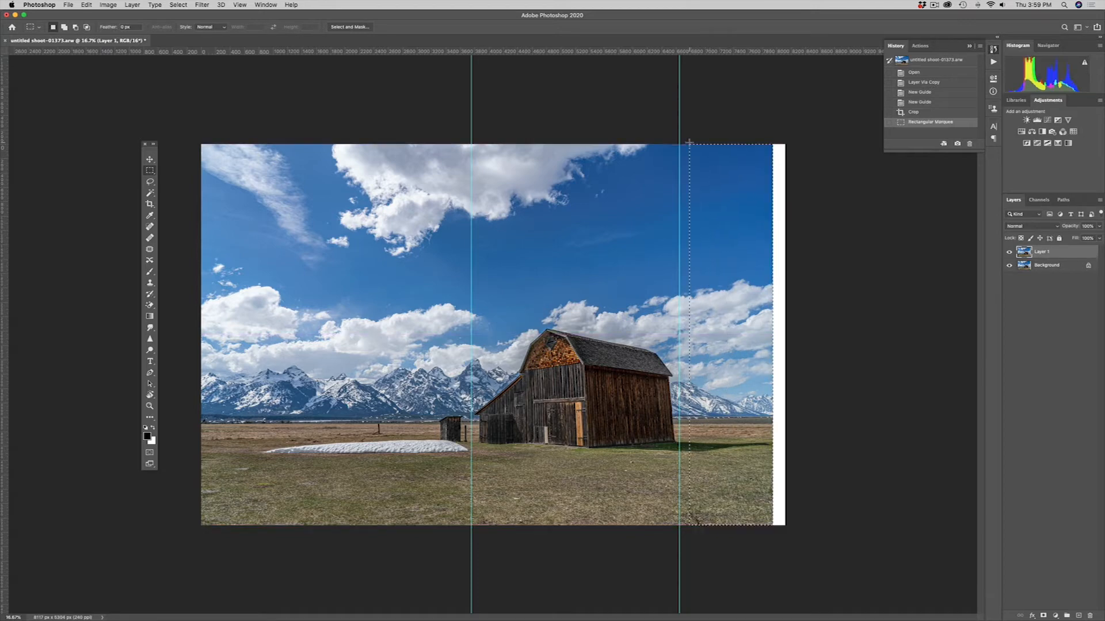
pyautogui.click(86, 5)
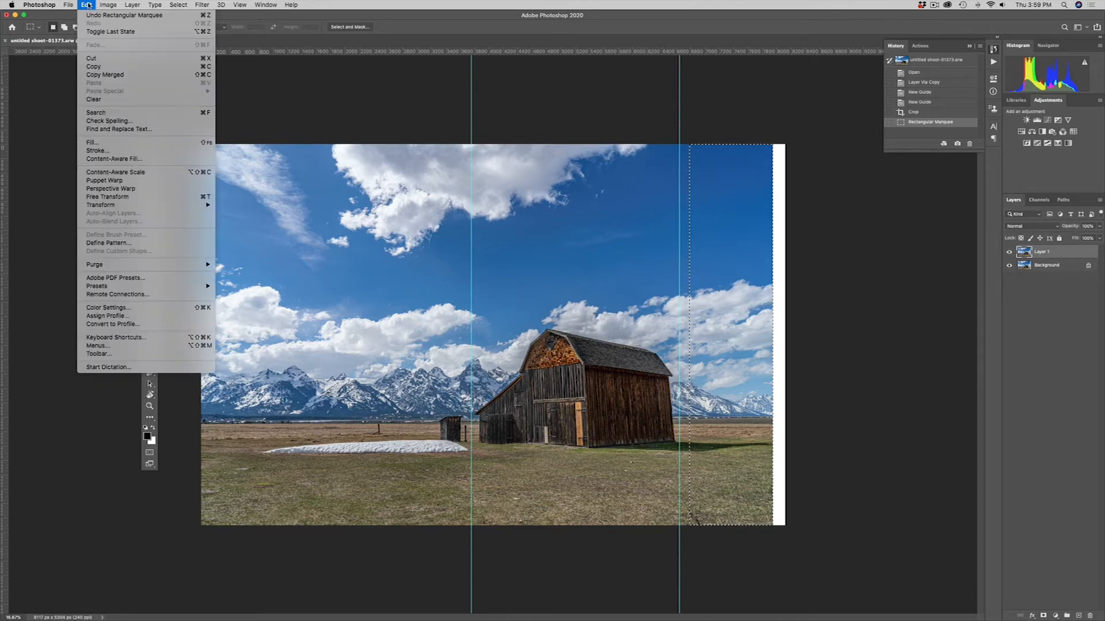
pyautogui.click(115, 172)
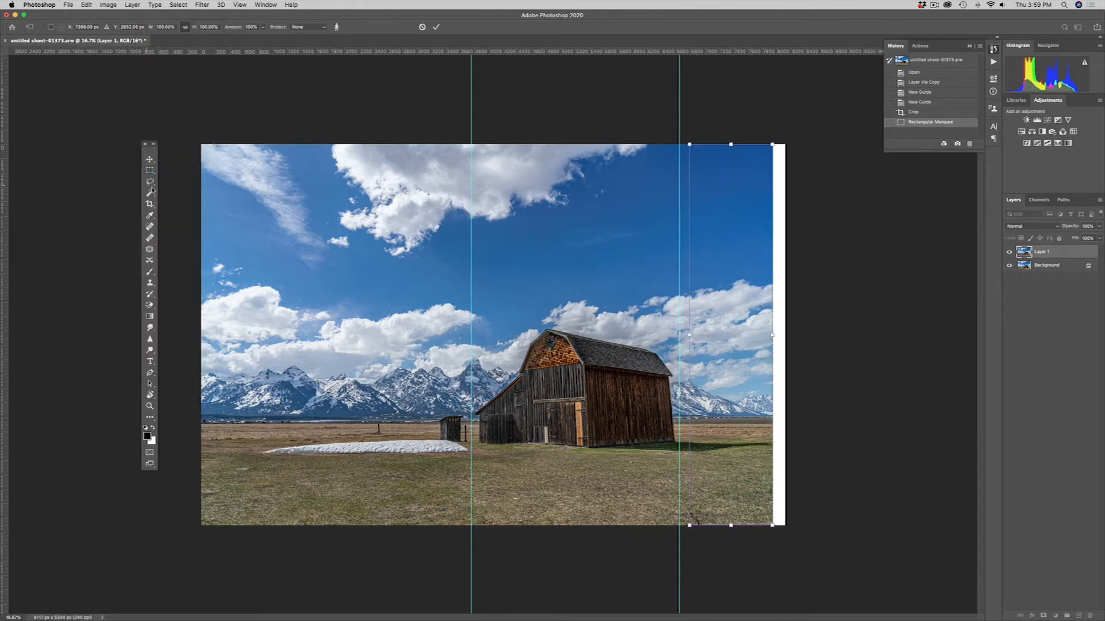
pyautogui.moveTo(772, 335); pyautogui.dragTo(784, 334)
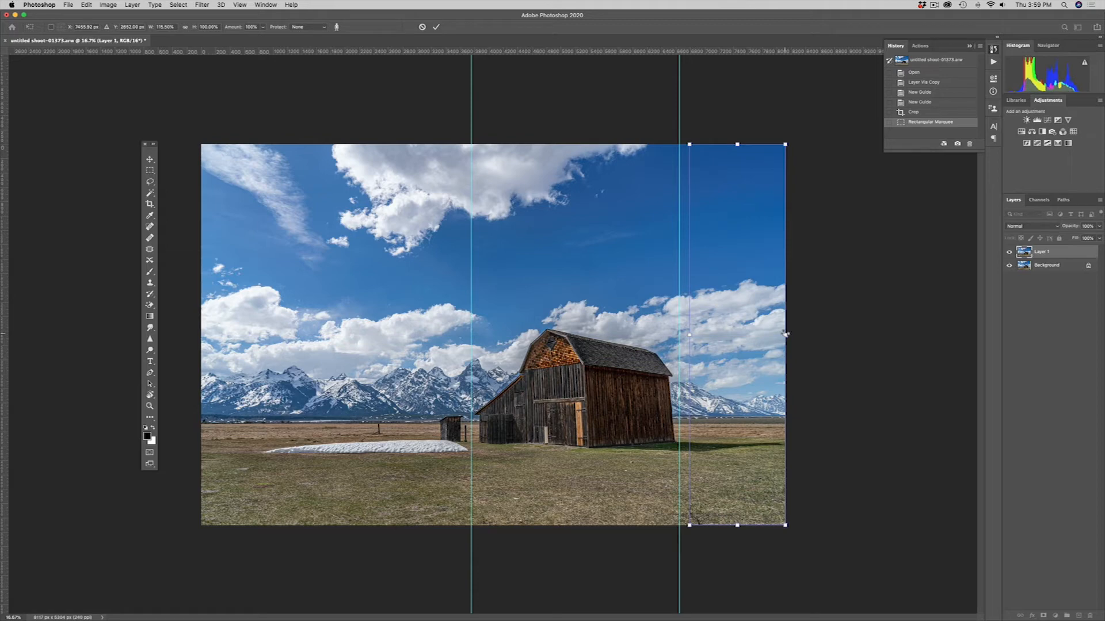
pyautogui.press('Return')
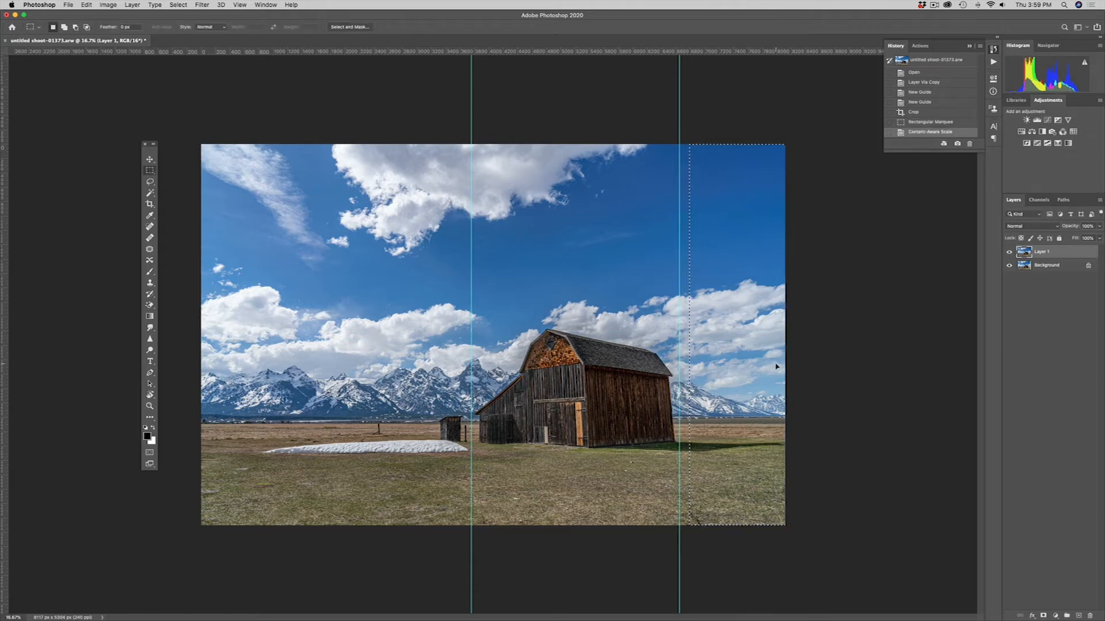
pyautogui.press('super+d')
# - Clone grass over the middle of the barn's shadow with the Clone Stamp to separate its outer end
pyautogui.press('z')
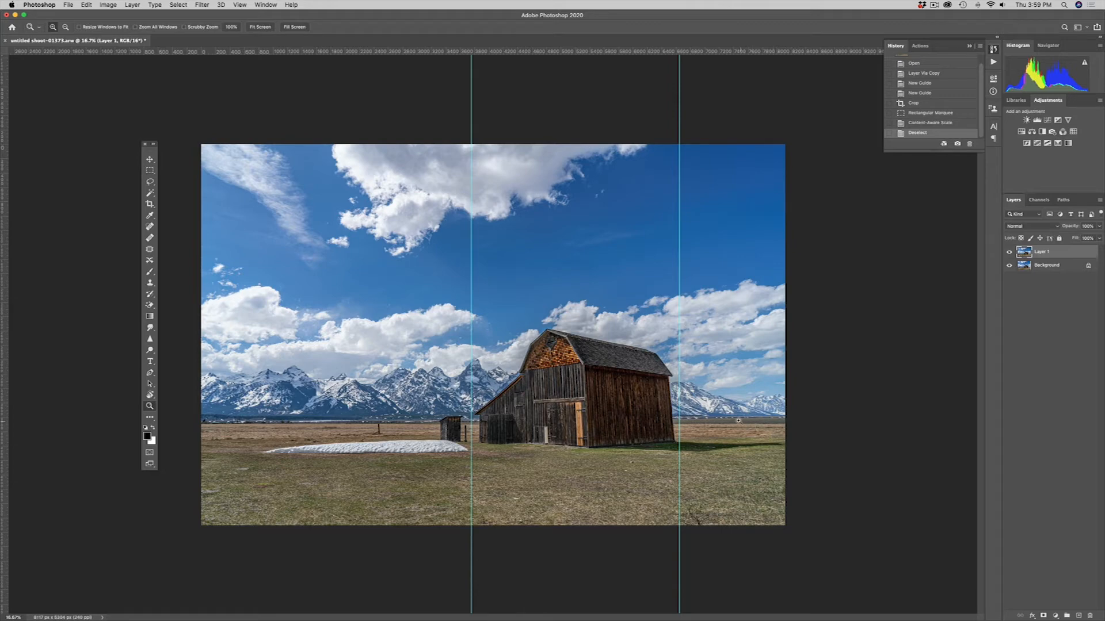
pyautogui.moveTo(742, 423); pyautogui.dragTo(792, 464)
pyautogui.press('s')
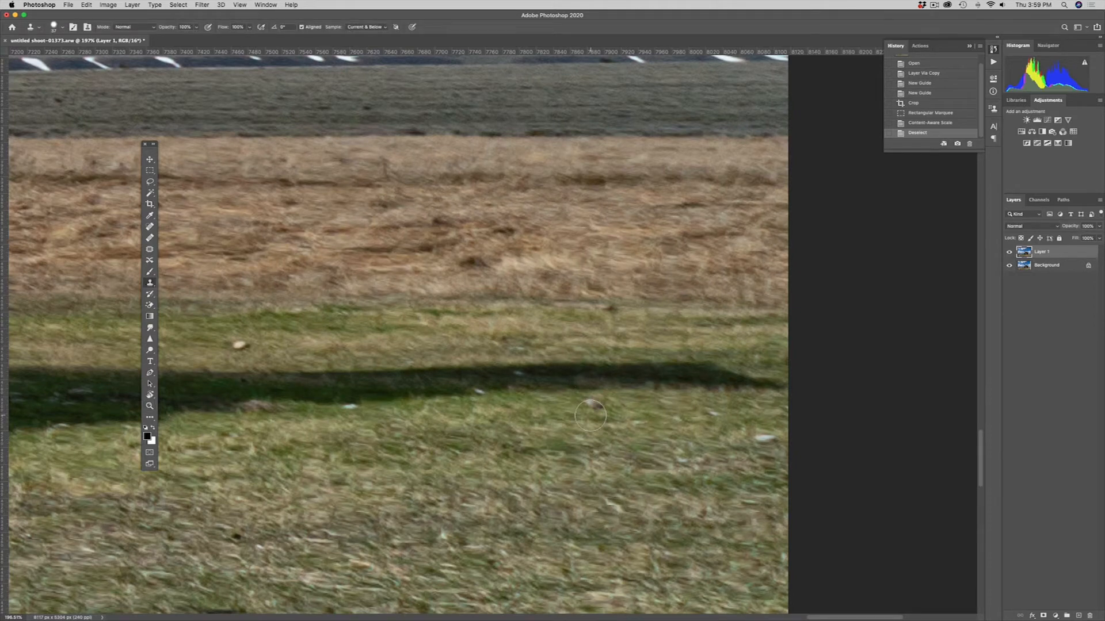
pyautogui.keyDown('alt'); pyautogui.click(540, 408); pyautogui.keyUp('alt')
pyautogui.moveTo(525, 397)
pyautogui.mouseDown()
pyautogui.moveTo(480, 370)
pyautogui.moveTo(505, 371)
pyautogui.mouseUp()
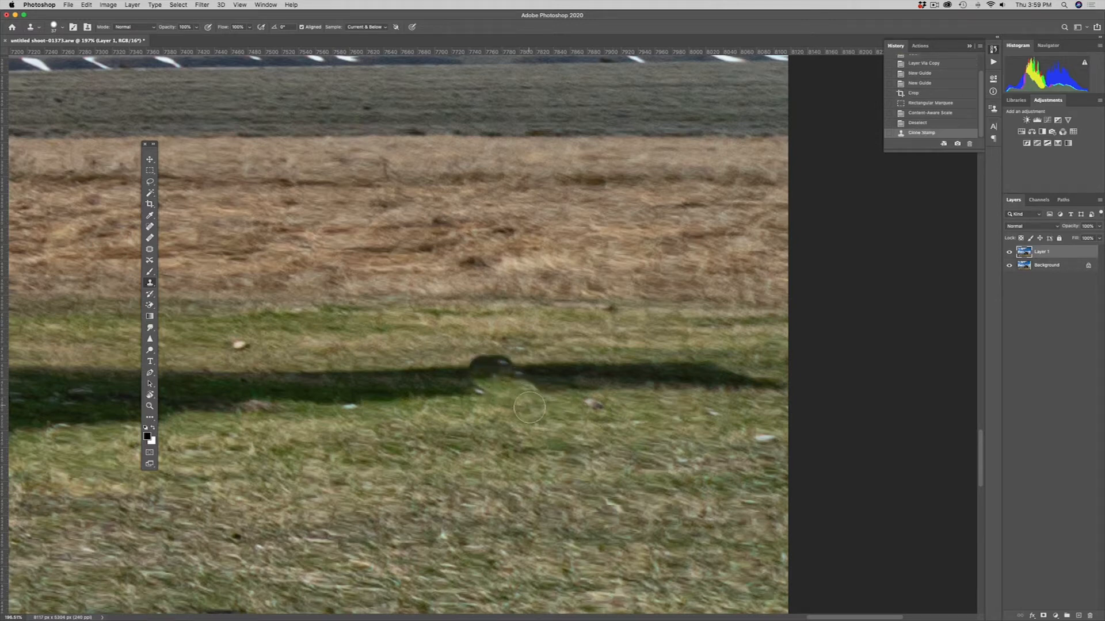
pyautogui.click(483, 365)
pyautogui.click(479, 359)
pyautogui.moveTo(480, 362)
pyautogui.mouseDown()
pyautogui.moveTo(538, 380)
pyautogui.moveTo(550, 356)
pyautogui.moveTo(717, 355)
pyautogui.moveTo(789, 384)
pyautogui.moveTo(731, 398)
pyautogui.moveTo(504, 397)
pyautogui.mouseUp()
# - Lasso the detached outer piece of shadow, fill it with Content-Aware and deselect
pyautogui.press('l')
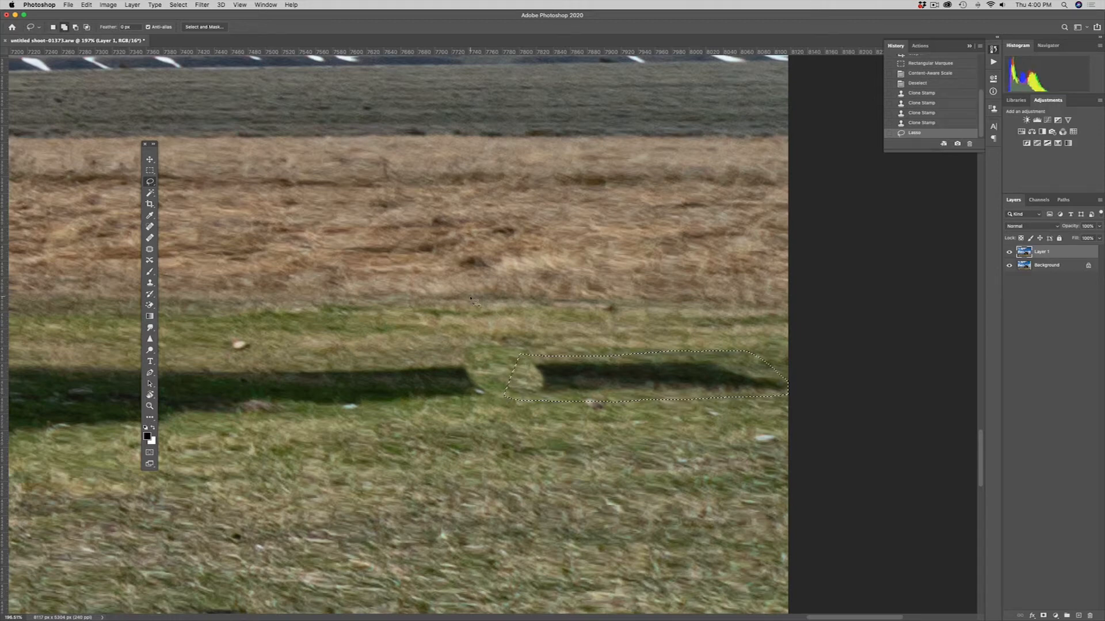
pyautogui.hotkey('shift', 'BackSpace')
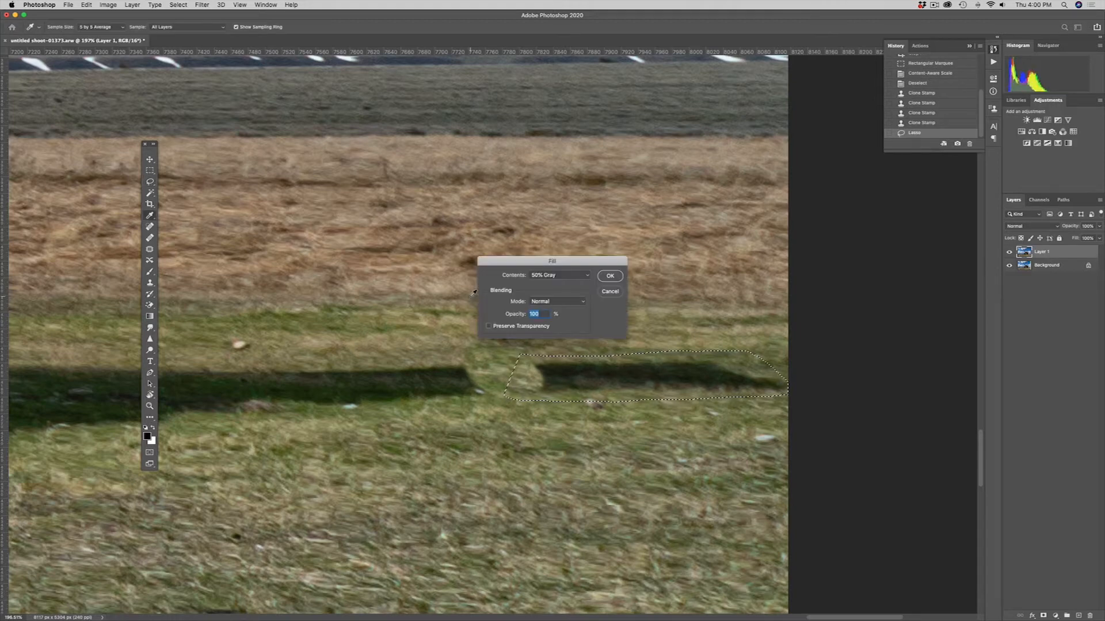
pyautogui.click(581, 274)
pyautogui.click(564, 240)
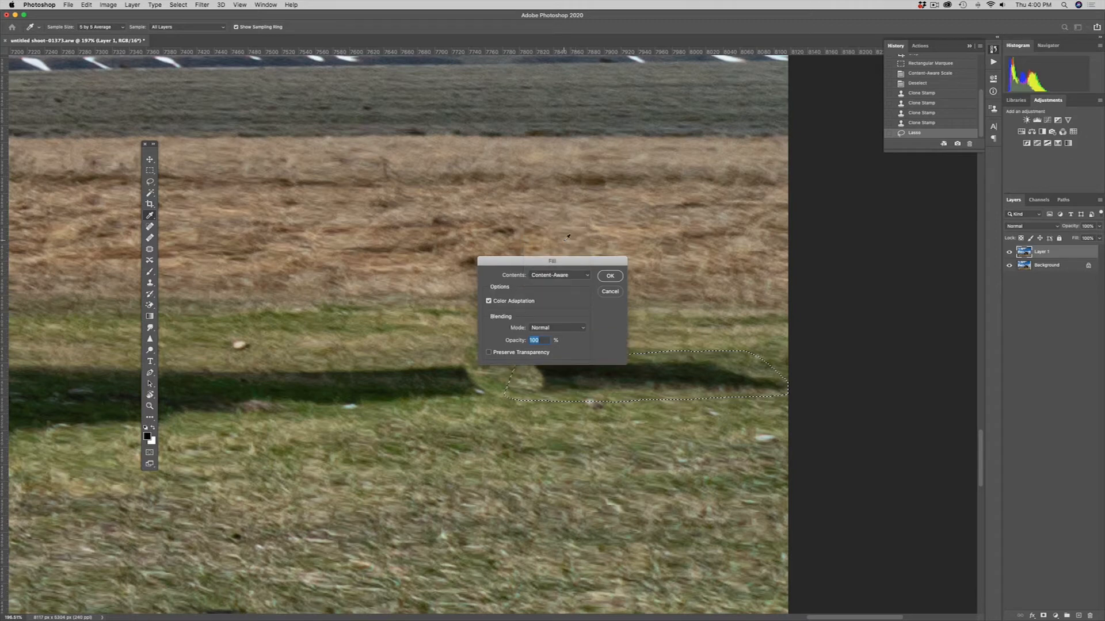
pyautogui.click(609, 276)
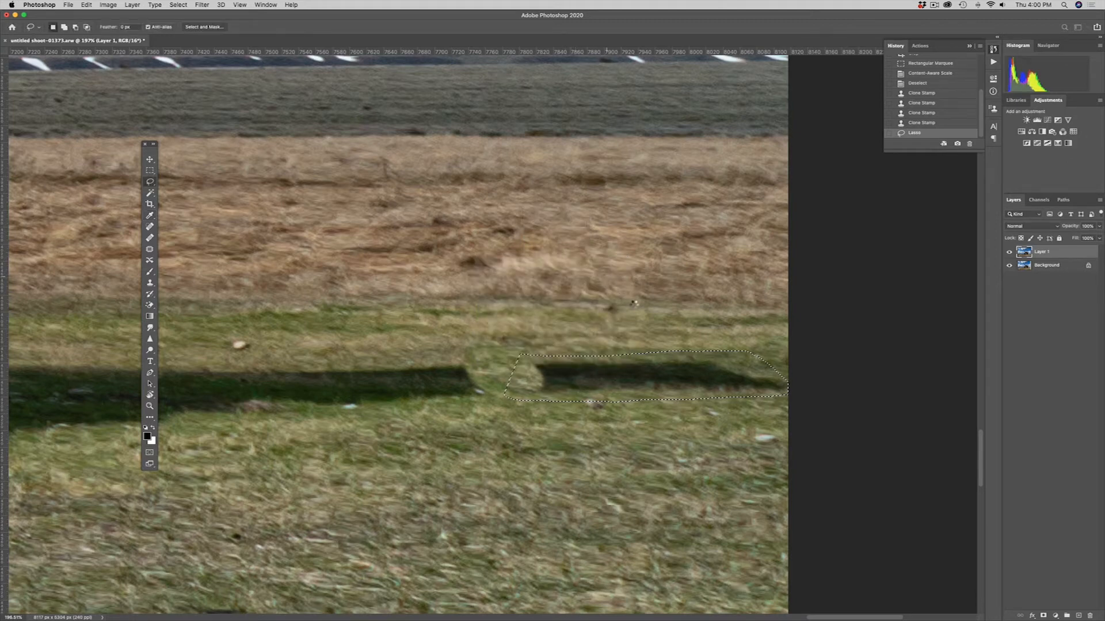
pyautogui.press('super+d')
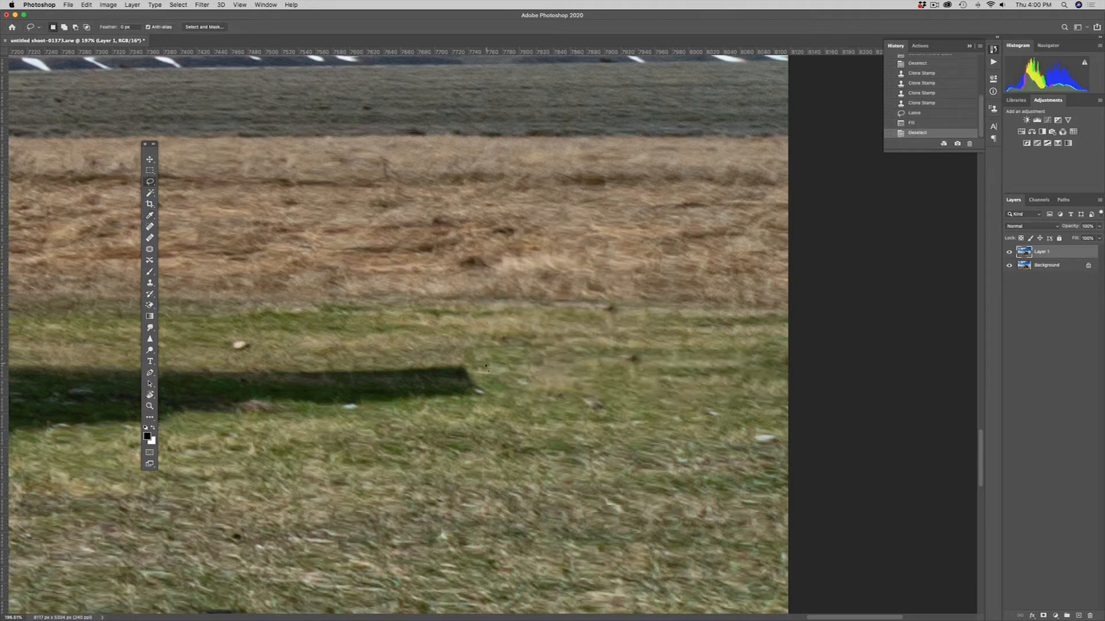
# - Lasso a slanted area around the shadow's blunt tip, clone grass into it to taper the end, and deselect
pyautogui.moveTo(436, 371)
pyautogui.mouseDown()
pyautogui.moveTo(492, 397)
pyautogui.moveTo(494, 371)
pyautogui.moveTo(456, 353)
pyautogui.mouseUp()
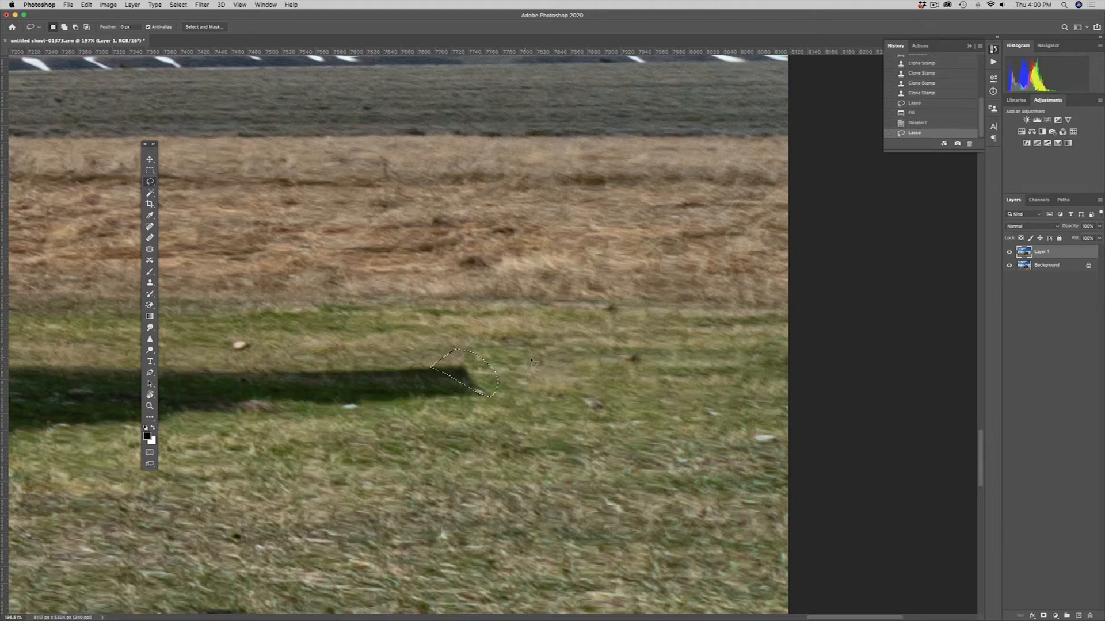
pyautogui.press('s')
pyautogui.rightClick(605, 369)
pyautogui.press('Escape')
pyautogui.moveTo(458, 373)
pyautogui.mouseDown()
pyautogui.moveTo(478, 385)
pyautogui.moveTo(440, 353)
pyautogui.moveTo(505, 367)
pyautogui.moveTo(499, 374)
pyautogui.mouseUp()
pyautogui.hotkey('ctrl', 'd')
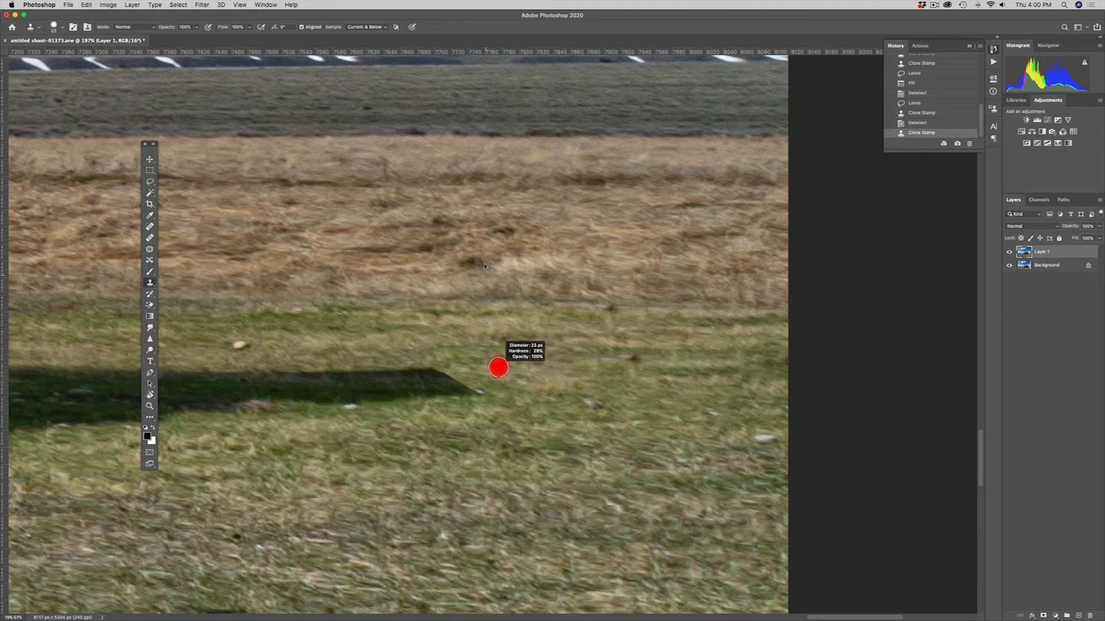
# - Soften the shadow's slanted tip with short Clone Stamp dabs of grass at 50% opacity
pyautogui.moveTo(477, 224); pyautogui.dragTo(477, 223)
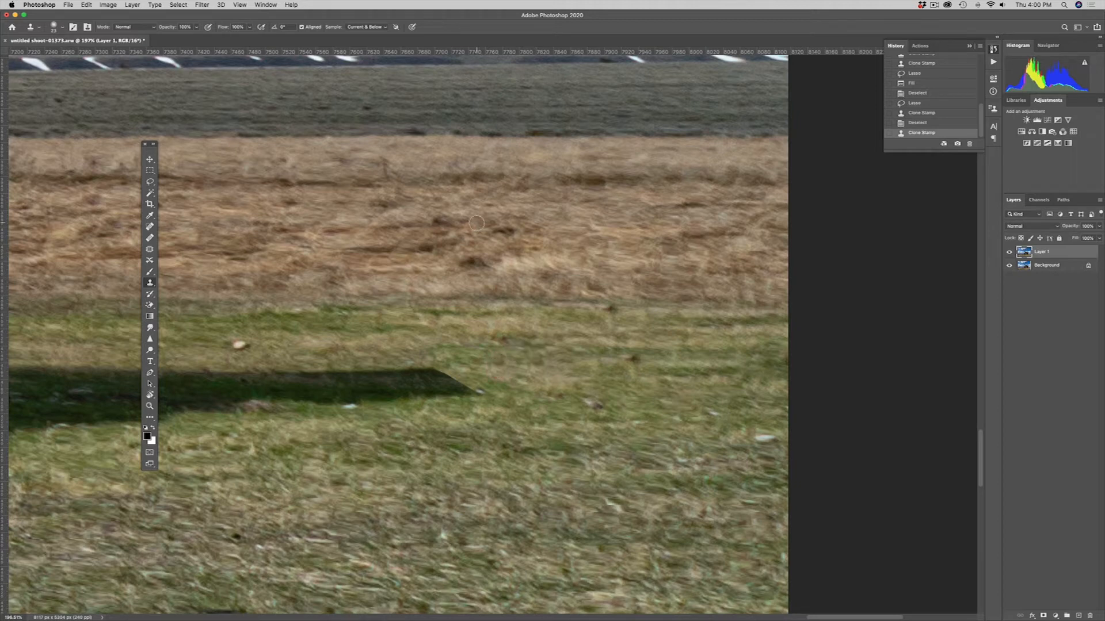
pyautogui.press('5')
pyautogui.click(453, 372)
pyautogui.click(448, 369)
pyautogui.click(442, 367)
pyautogui.click(453, 374)
pyautogui.click(464, 379)
pyautogui.click(472, 385)
pyautogui.click(481, 390)
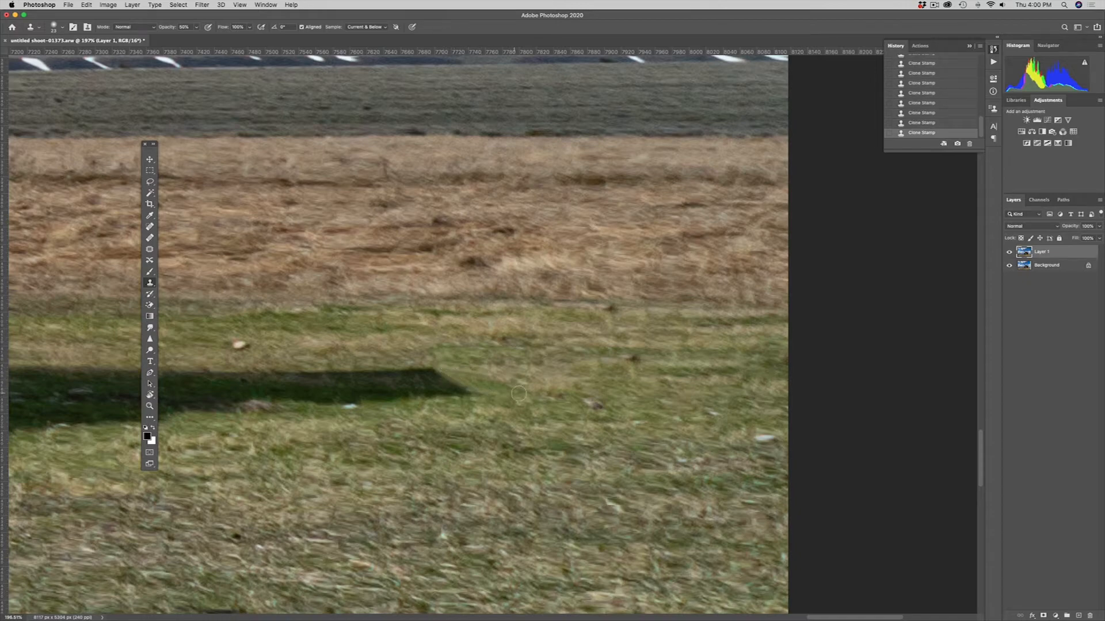
# - Compare the retouched Layer 1 with the original Background across the whole photo
pyautogui.press('super+0')
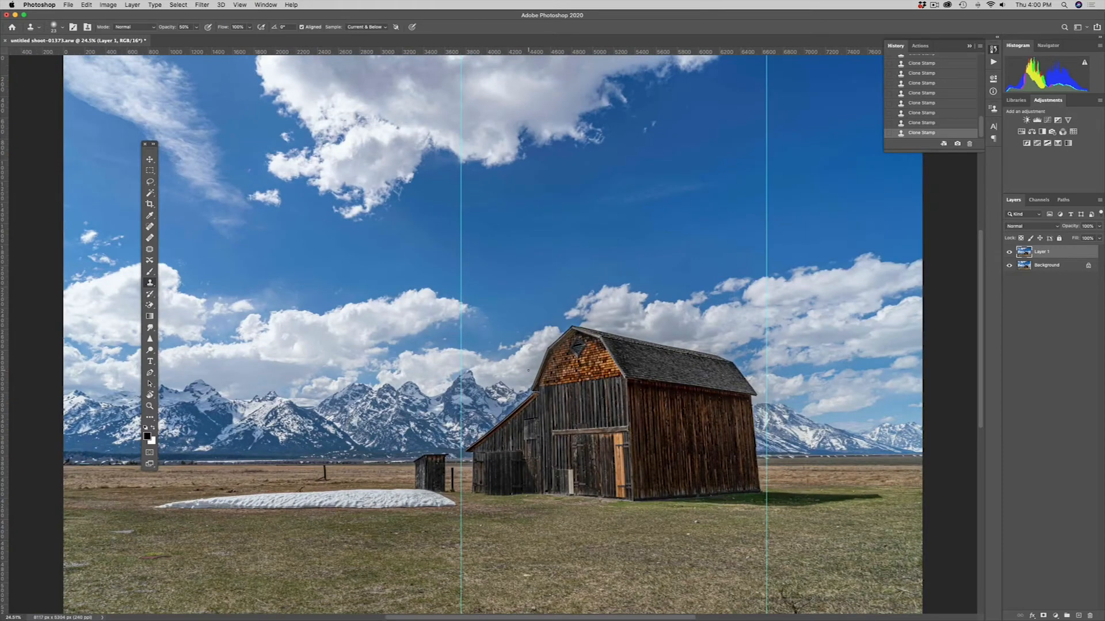
pyautogui.click(1009, 254)
pyautogui.click(1009, 253)
pyautogui.press('z')
pyautogui.keyDown('alt'); pyautogui.click(508, 412); pyautogui.keyUp('alt')
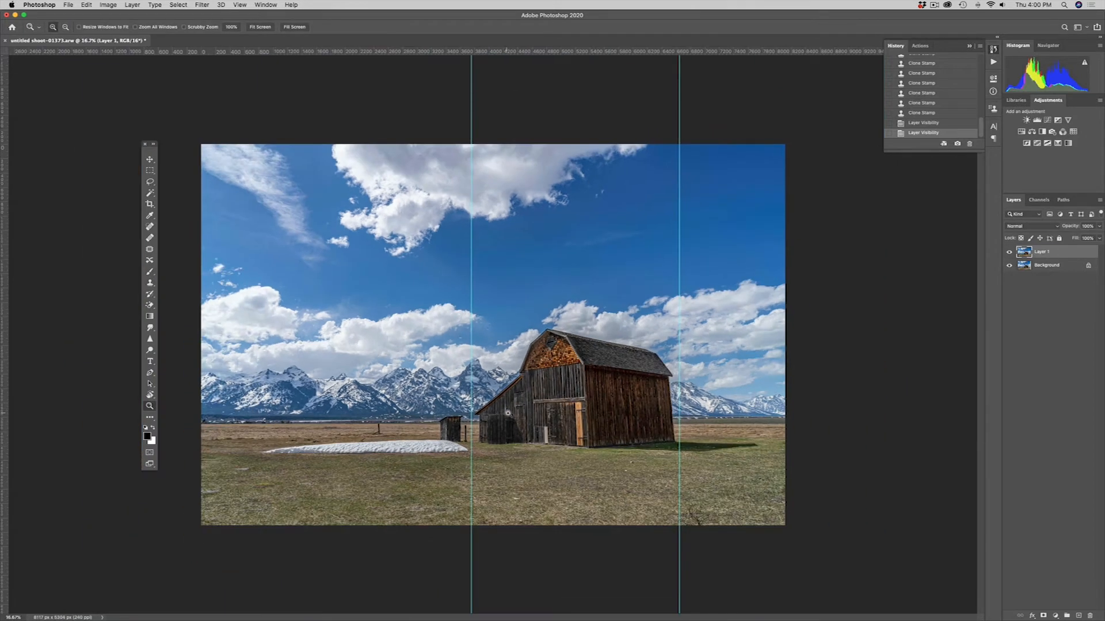
# - Hide the rulers and Free Transform Layer 1, pulling both upper corners outward until the barn's walls line up with the vertical guides
pyautogui.press('super+r')
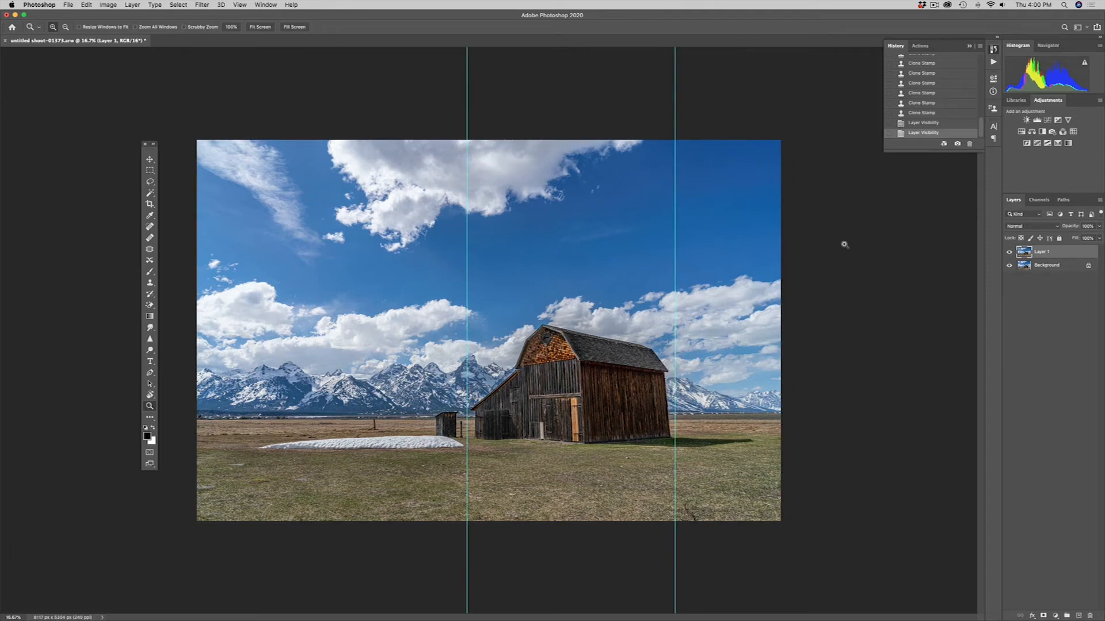
pyautogui.press('super+t')
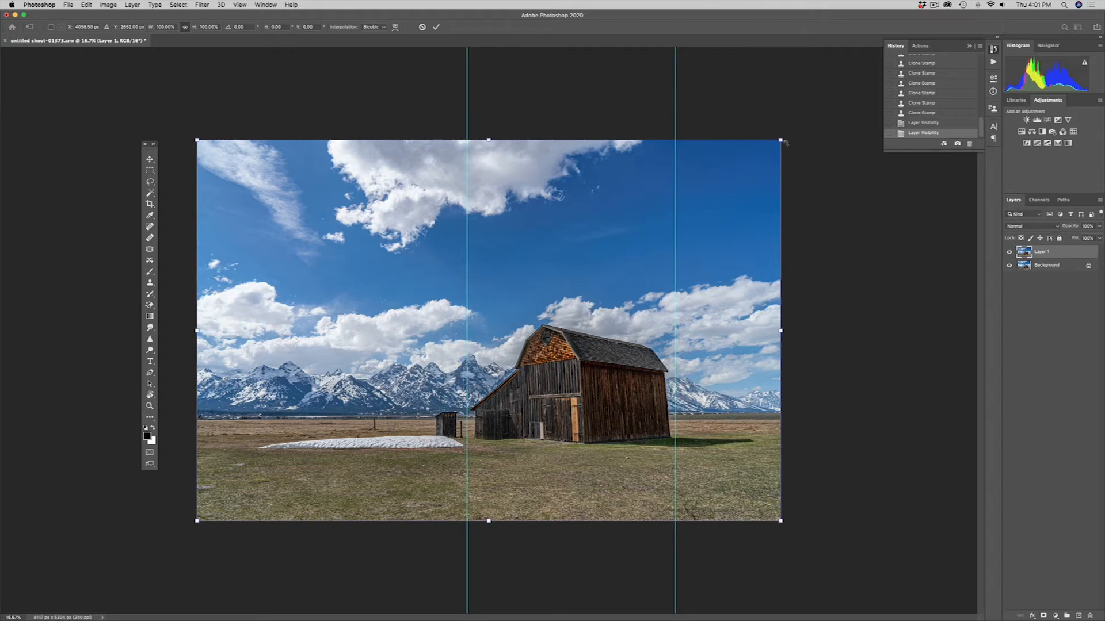
pyautogui.moveTo(781, 140)
pyautogui.mouseDown()
pyautogui.moveTo(803, 136)
pyautogui.moveTo(742, 151)
pyautogui.moveTo(784, 147)
pyautogui.mouseUp()
pyautogui.moveTo(781, 141); pyautogui.dragTo(826, 142)
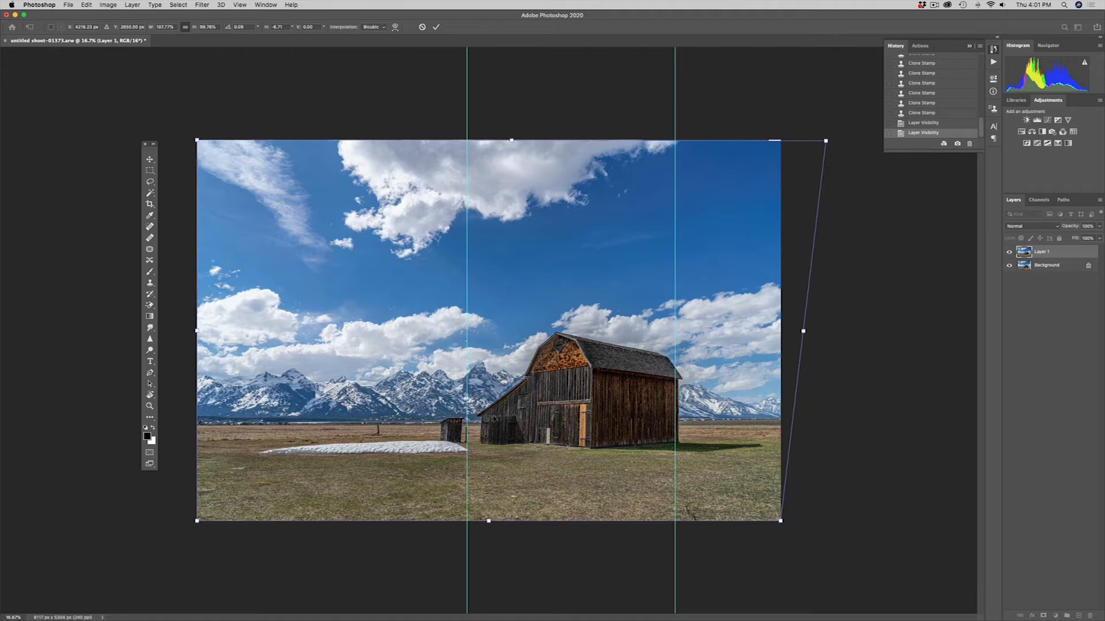
pyautogui.moveTo(197, 140); pyautogui.dragTo(134, 141)
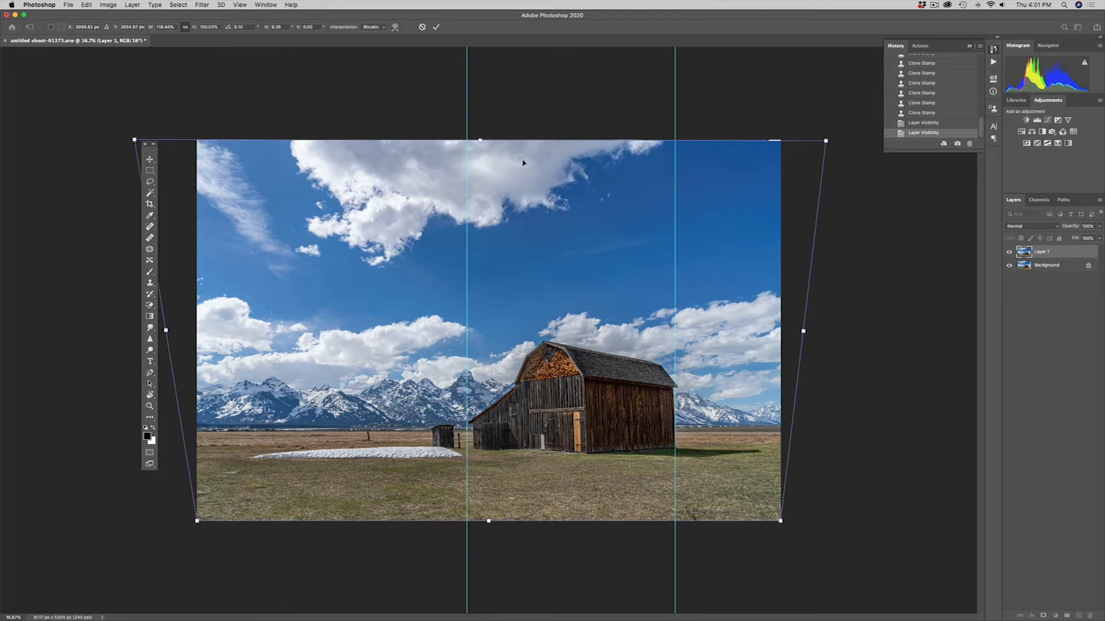
pyautogui.moveTo(826, 141); pyautogui.dragTo(842, 141)
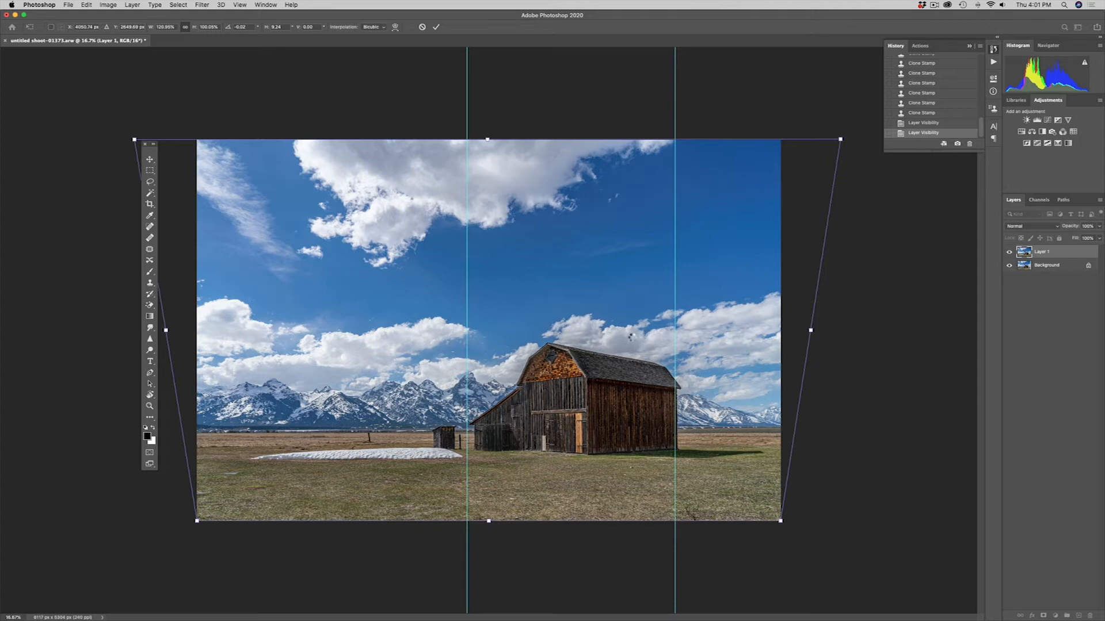
pyautogui.press('Return')
pyautogui.press('z')
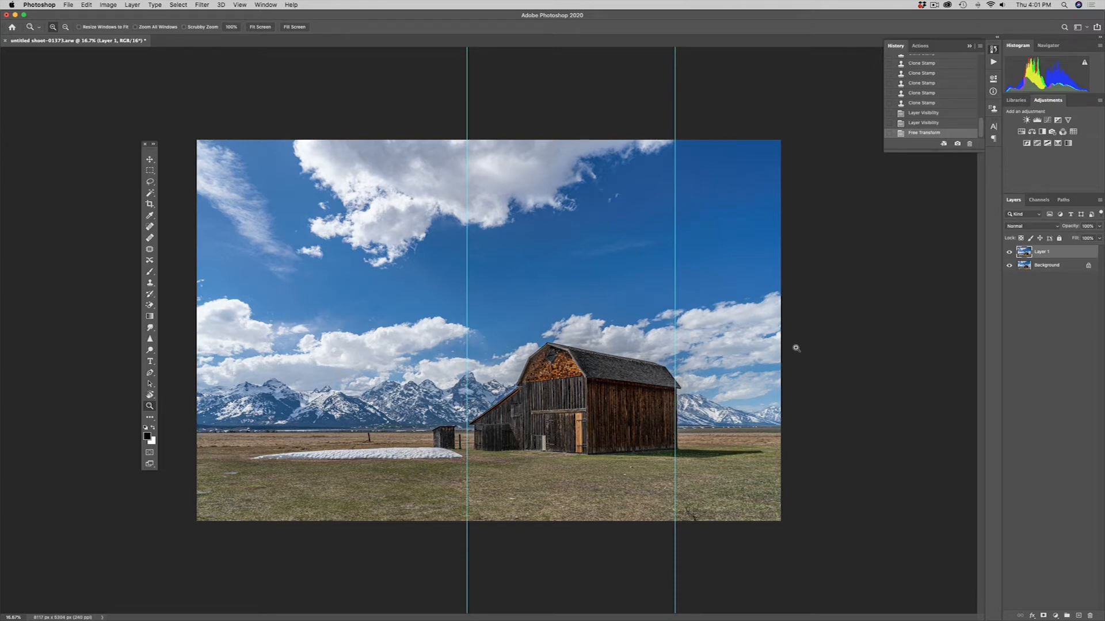
# - Compare the perspective-corrected Layer 1 with the original barn beneath it
pyautogui.click(1009, 254)
pyautogui.click(1010, 255)
pyautogui.click(1010, 254)
pyautogui.click(1010, 254)
# - Lower Layer 1's opacity to 48%, show the rulers and place a horizontal guide at the original barn's roof peak
pyautogui.click(1101, 229)
pyautogui.moveTo(1099, 238); pyautogui.dragTo(1078, 238)
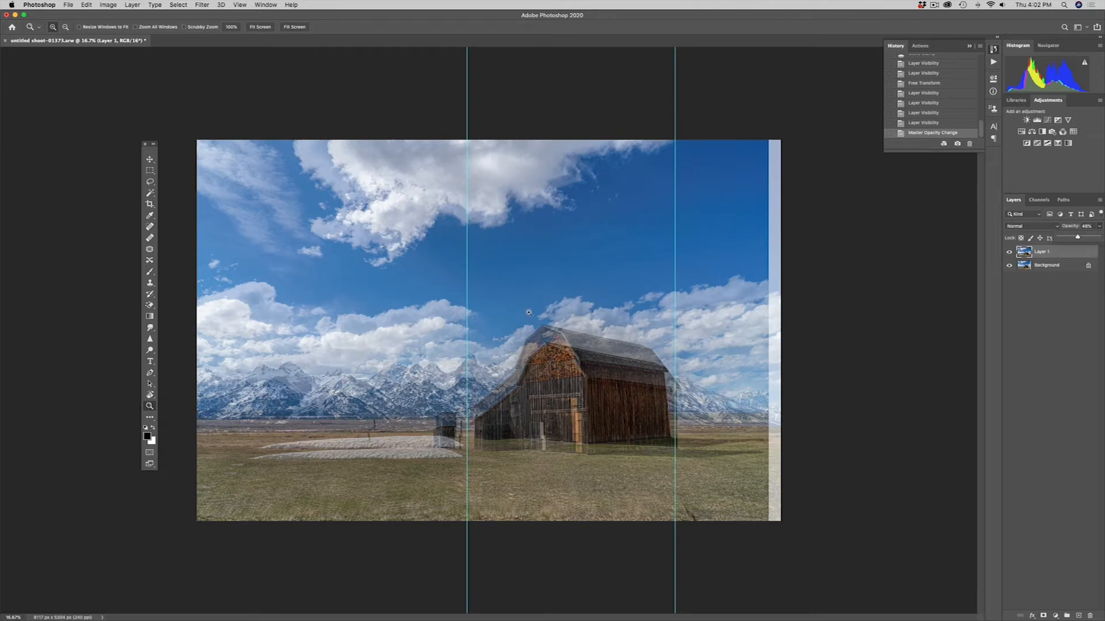
pyautogui.press('super+r')
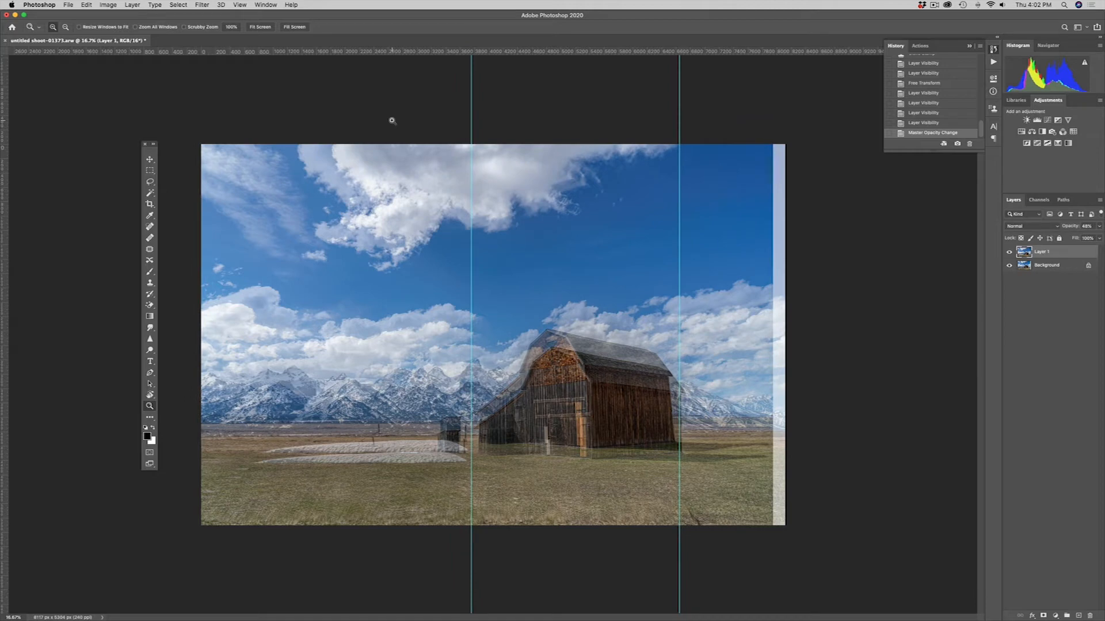
pyautogui.moveTo(395, 52); pyautogui.dragTo(407, 328)
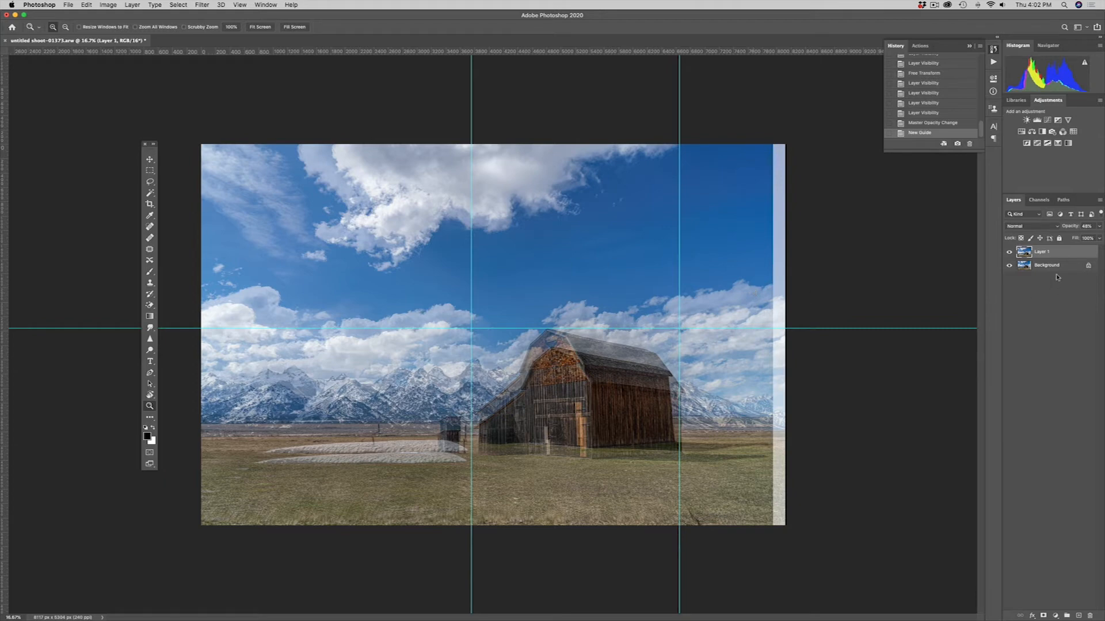
# - Restore Layer 1's opacity to 100% and Free Transform it, stretching its upper edge upward until the barn's roof peak meets the horizontal guide
pyautogui.click(1098, 226)
pyautogui.moveTo(1079, 238); pyautogui.dragTo(1099, 238)
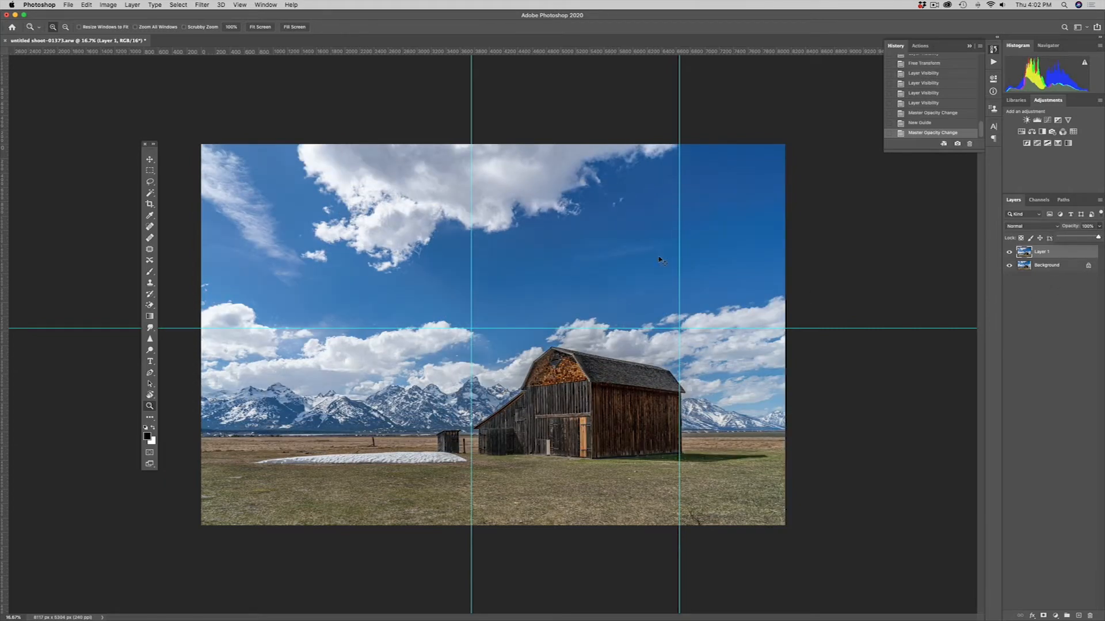
pyautogui.press('super+t')
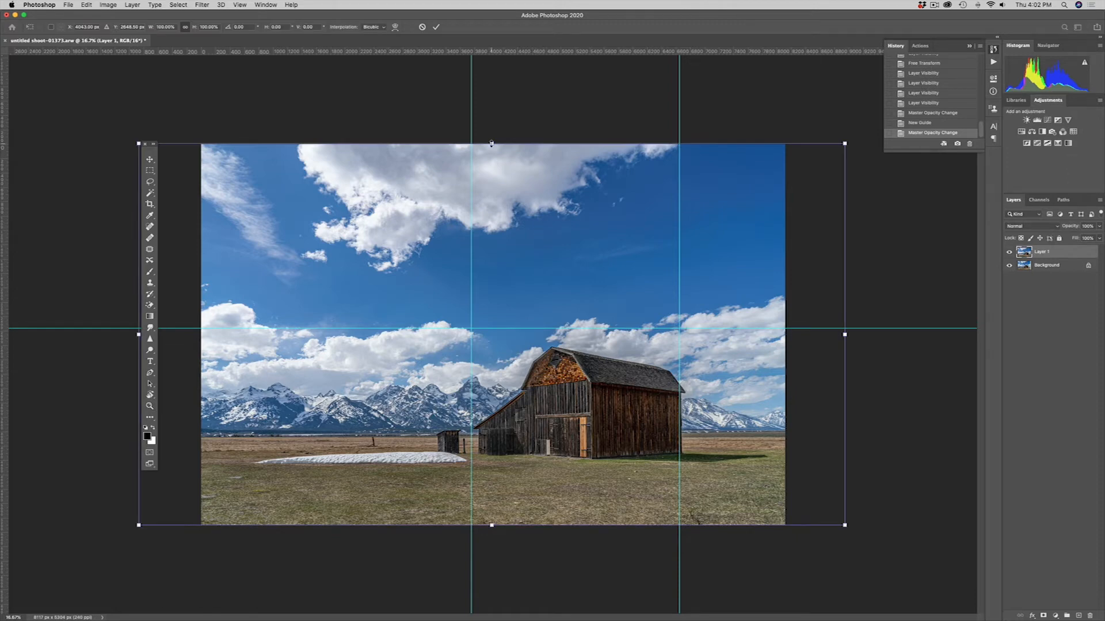
pyautogui.moveTo(491, 144); pyautogui.dragTo(484, 104)
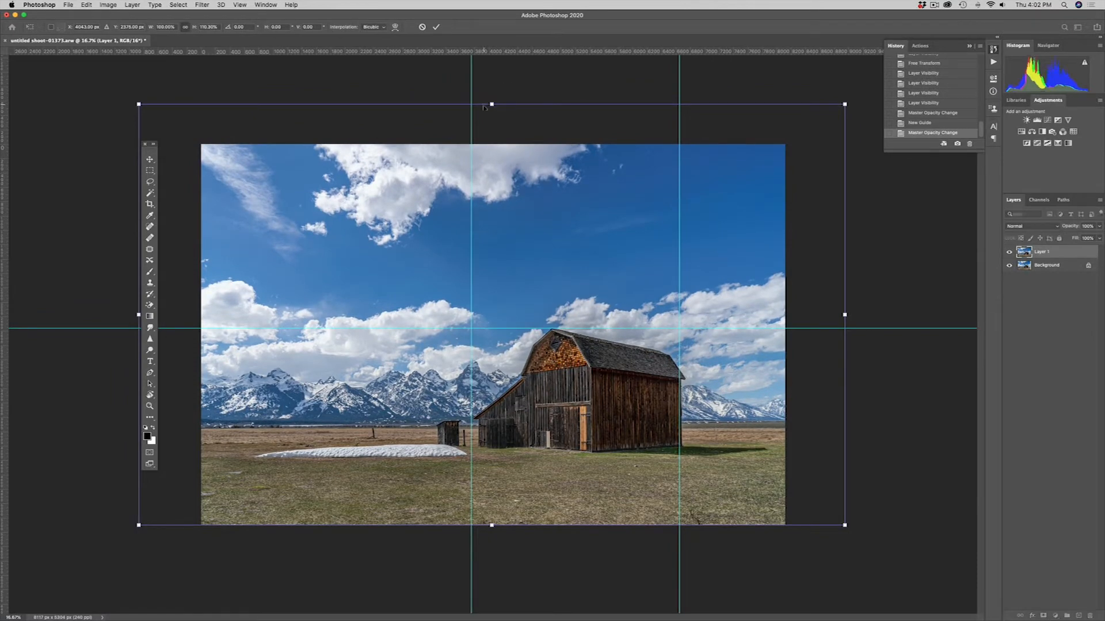
pyautogui.press('Return')
pyautogui.press('z')
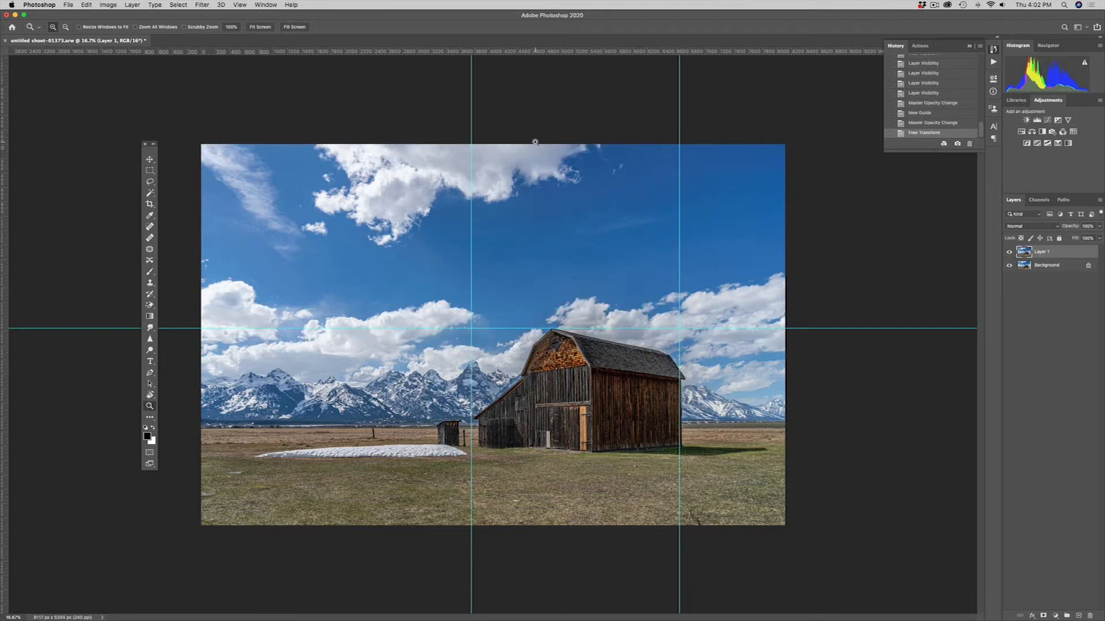
# - Hide the rulers and clear all guides from the document
pyautogui.press('super+r')
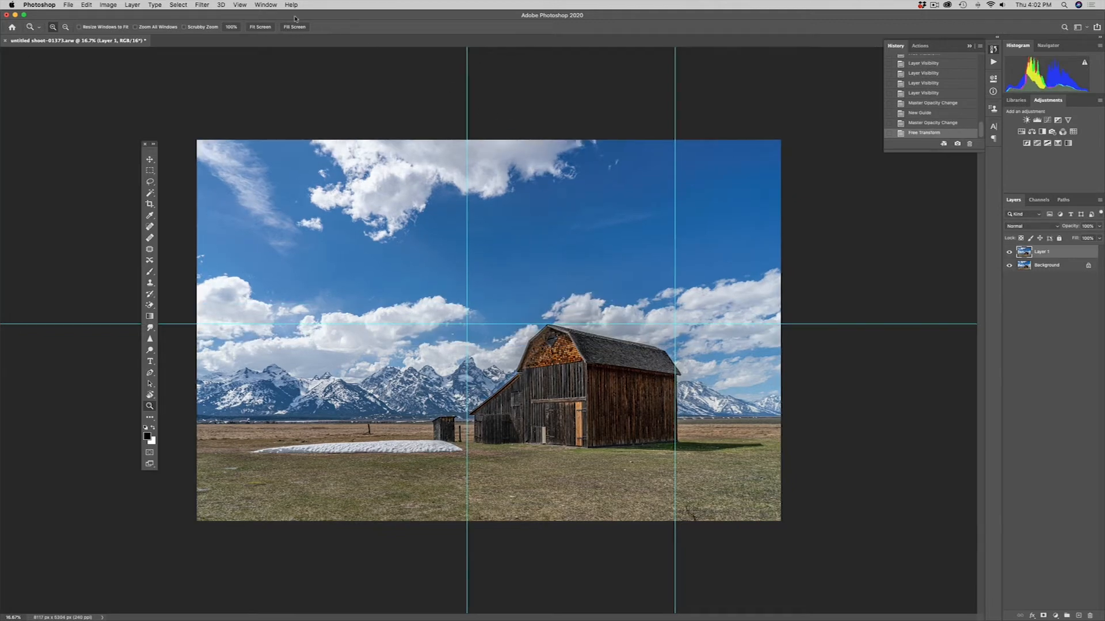
pyautogui.click(239, 5)
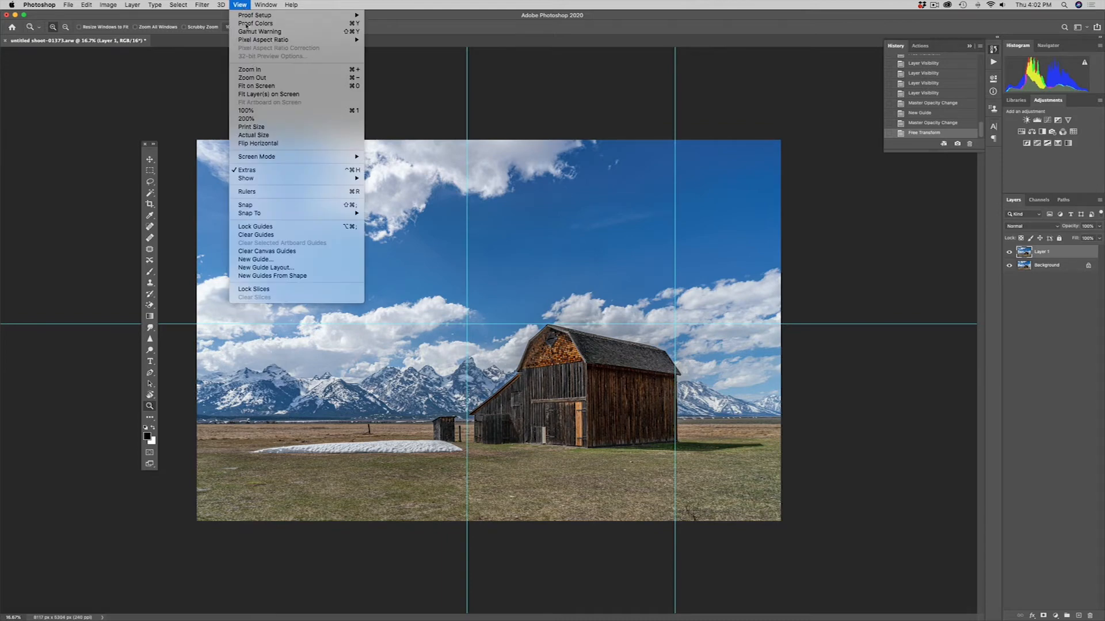
pyautogui.click(293, 235)
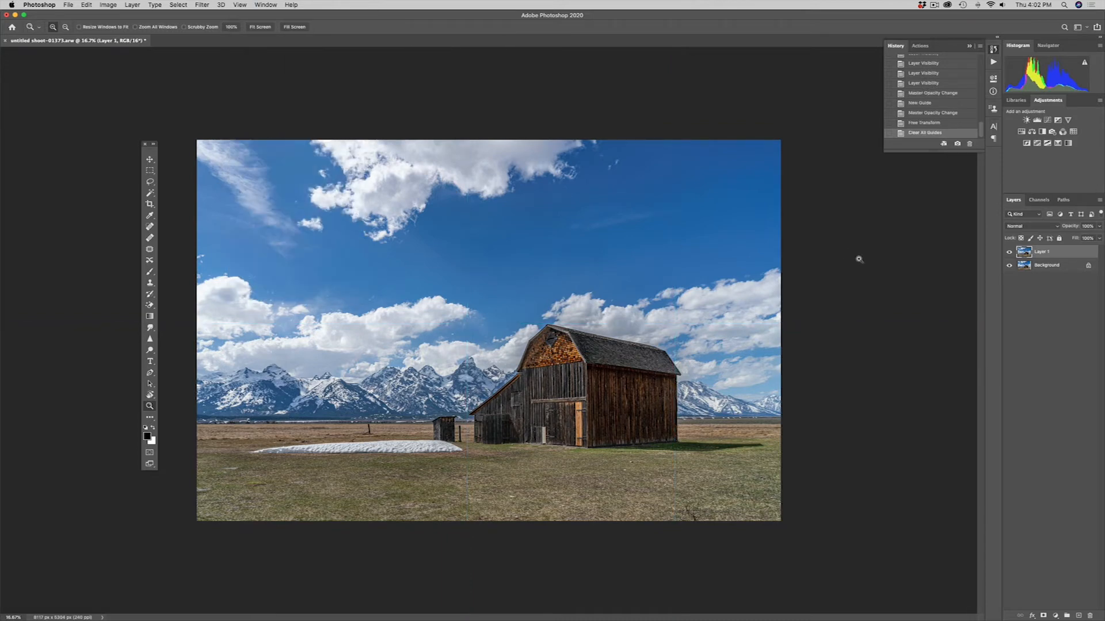
# - Compare the vertically stretched Layer 1 with the original Background by toggling the layer's visibility
pyautogui.click(1009, 252)
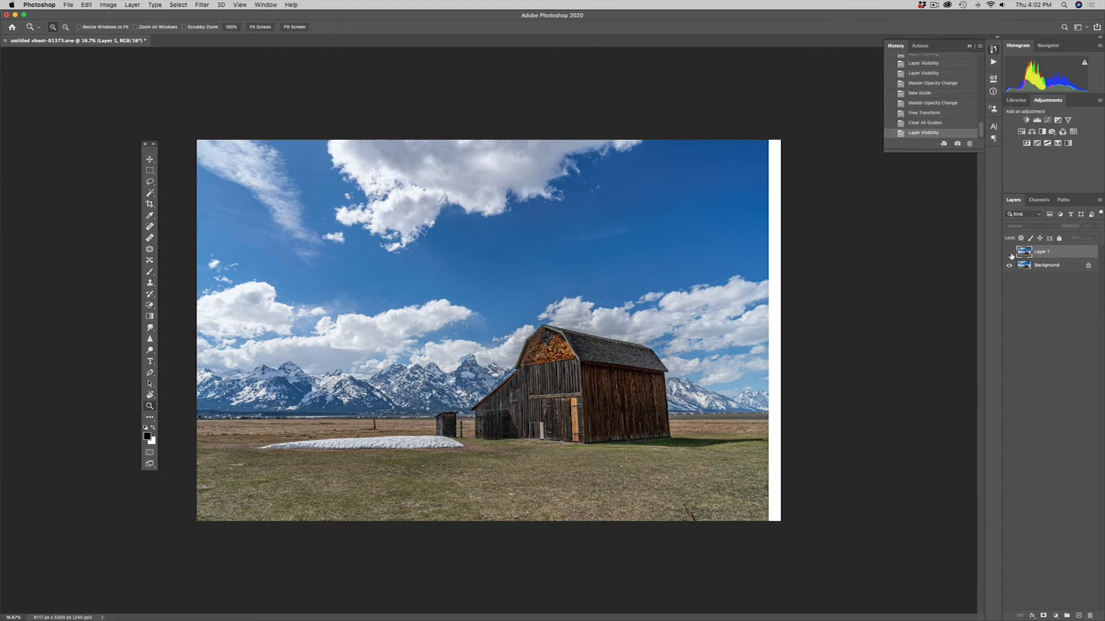
pyautogui.click(1009, 252)
pyautogui.click(1009, 252)
pyautogui.click(1010, 252)
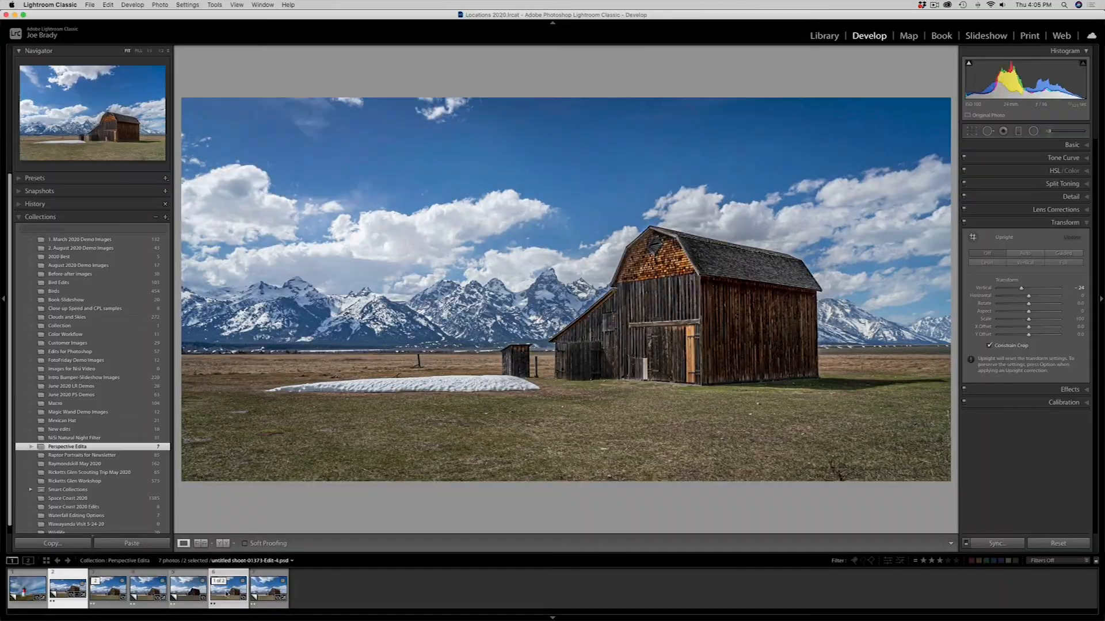
# - In Lightroom Classic, synchronize only the Crop setting from the Lightroom-corrected barn photo to the Photoshop-edited untitled shoot-01373-Edit-4.psd
pyautogui.click(76, 593)
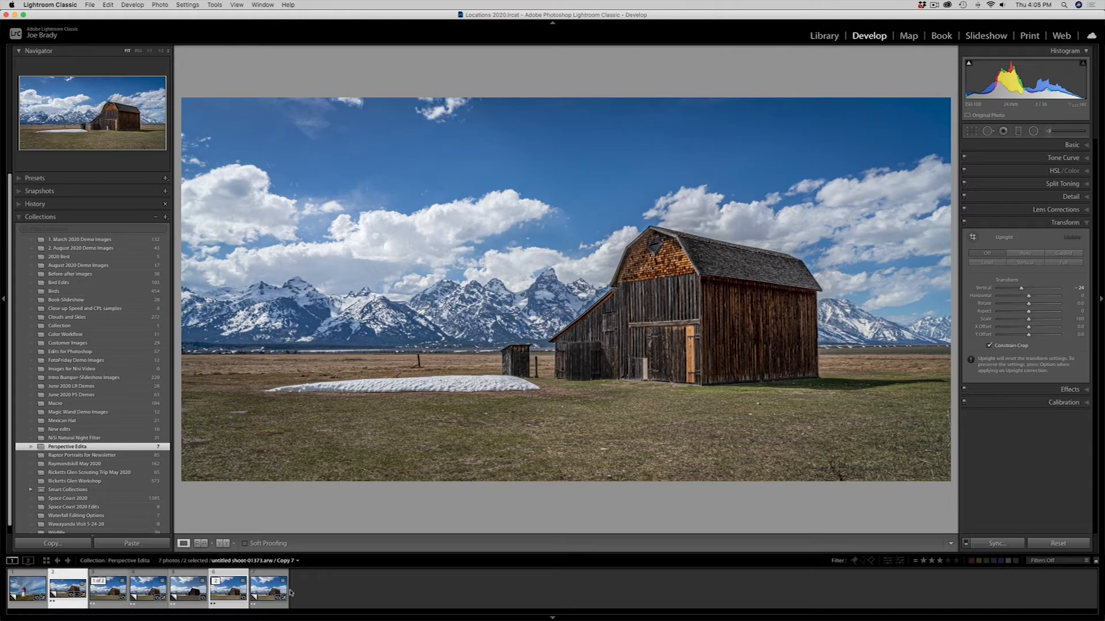
pyautogui.click(228, 590)
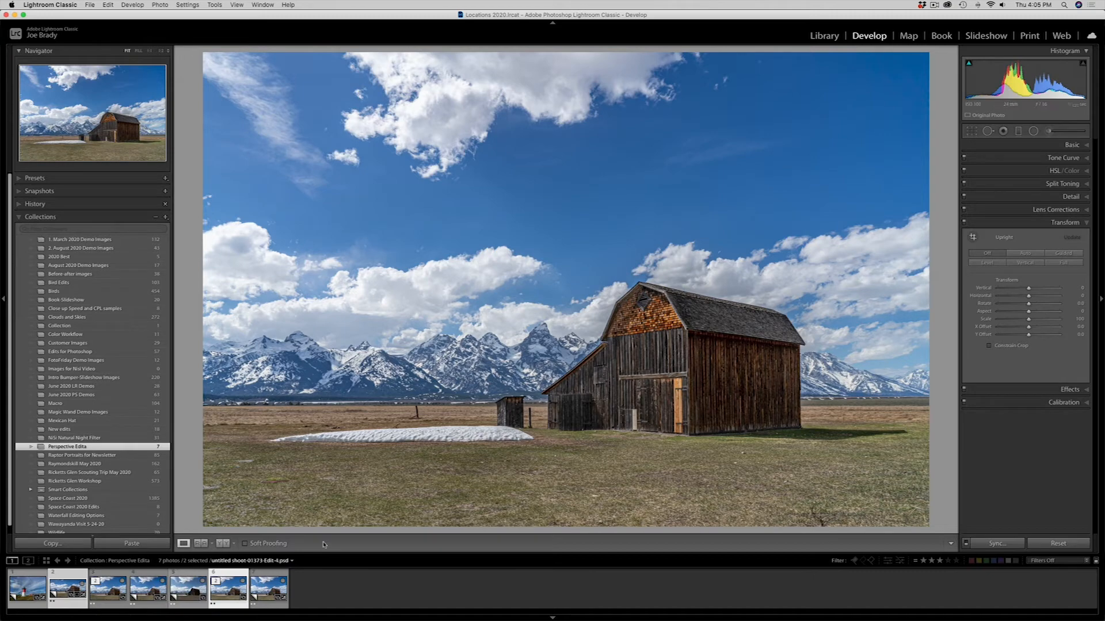
pyautogui.click(68, 587)
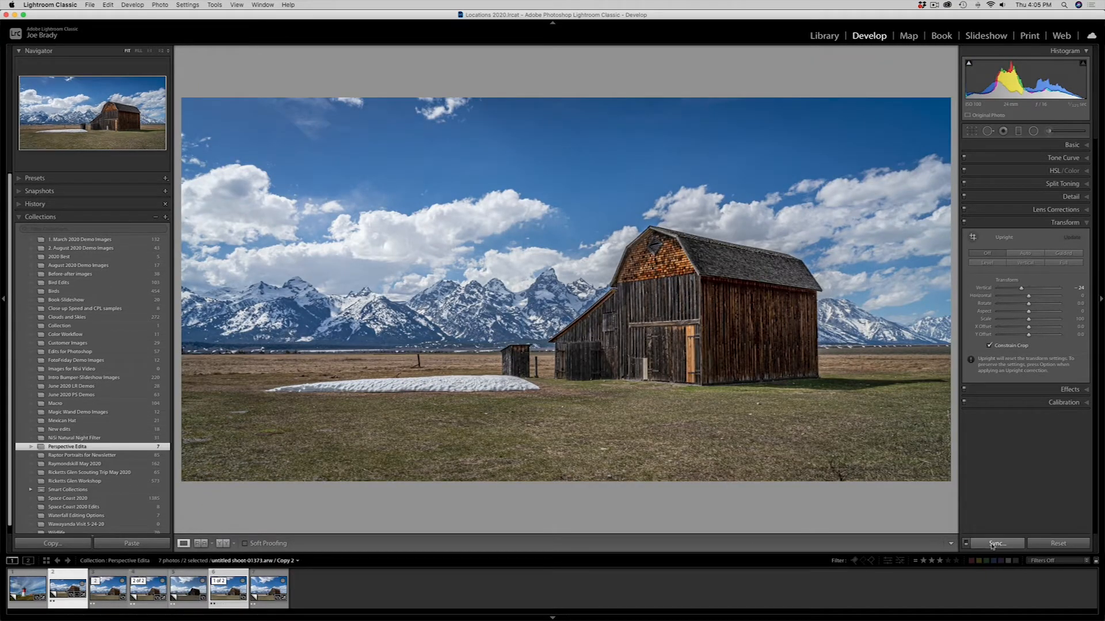
pyautogui.click(996, 544)
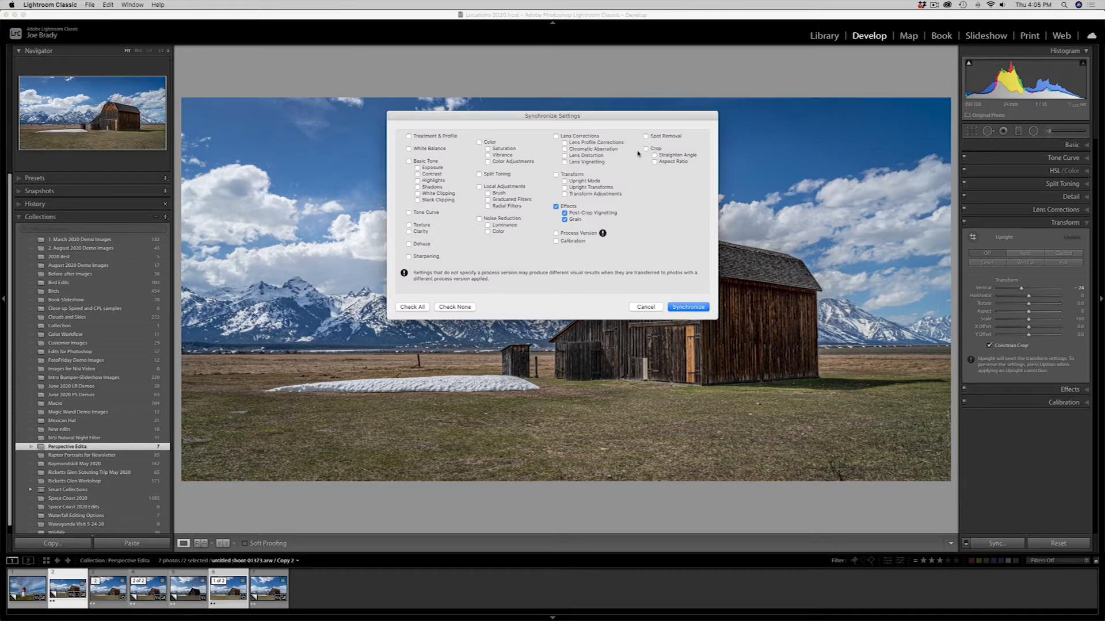
pyautogui.click(646, 149)
pyautogui.click(453, 307)
pyautogui.click(645, 149)
pyautogui.click(683, 307)
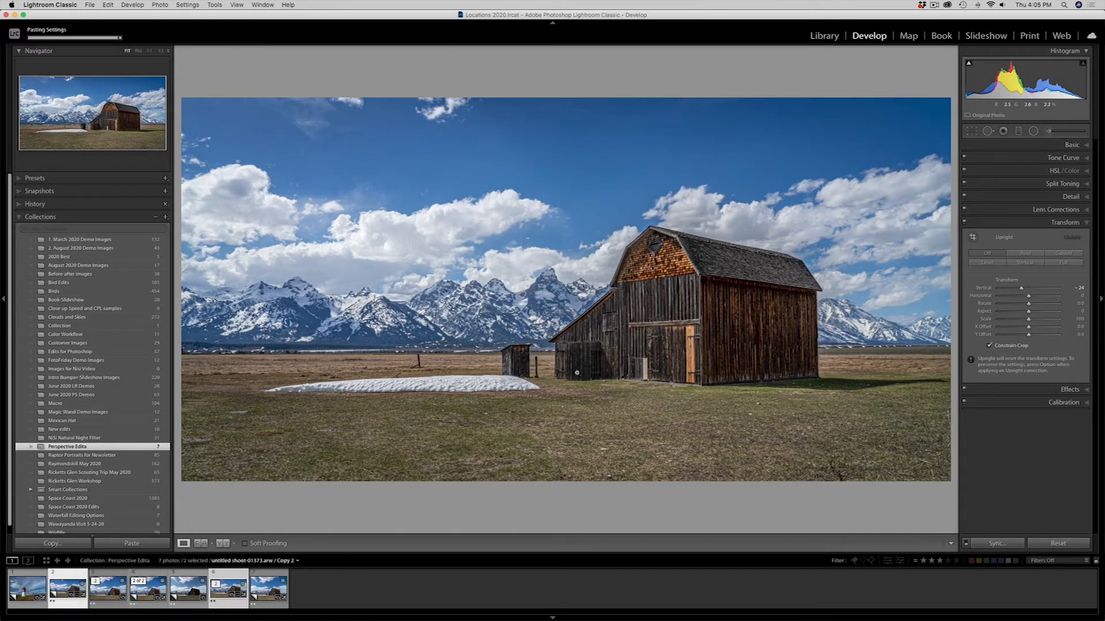
# - Enlarge the crop of untitled shoot-01373-Edit-4.psd to the photo's full width, keeping its proportions
pyautogui.click(231, 580)
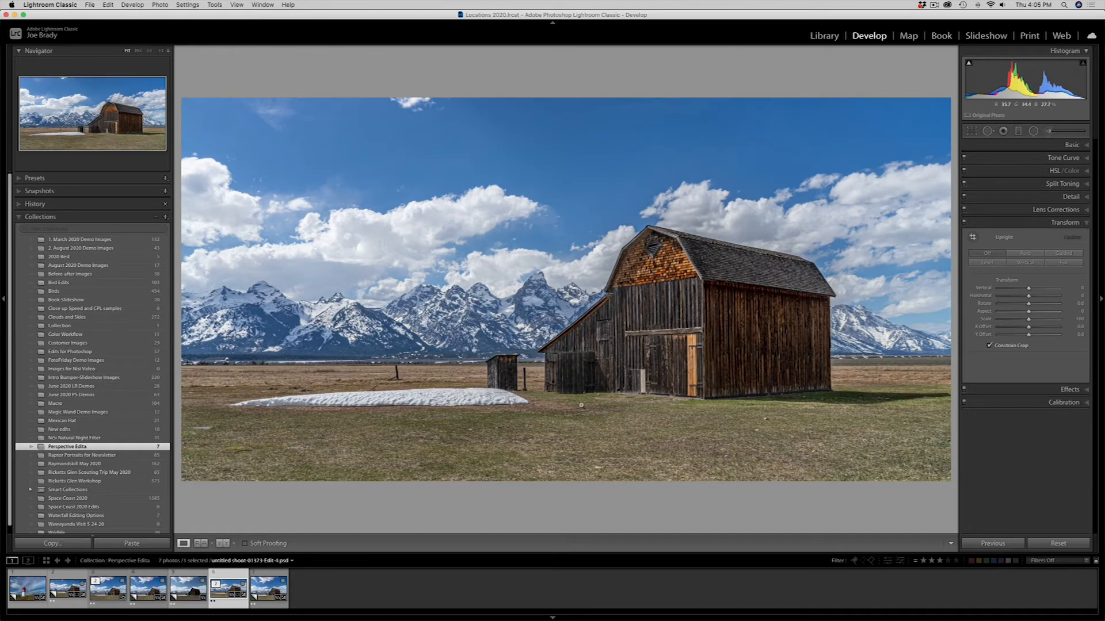
pyautogui.press('r')
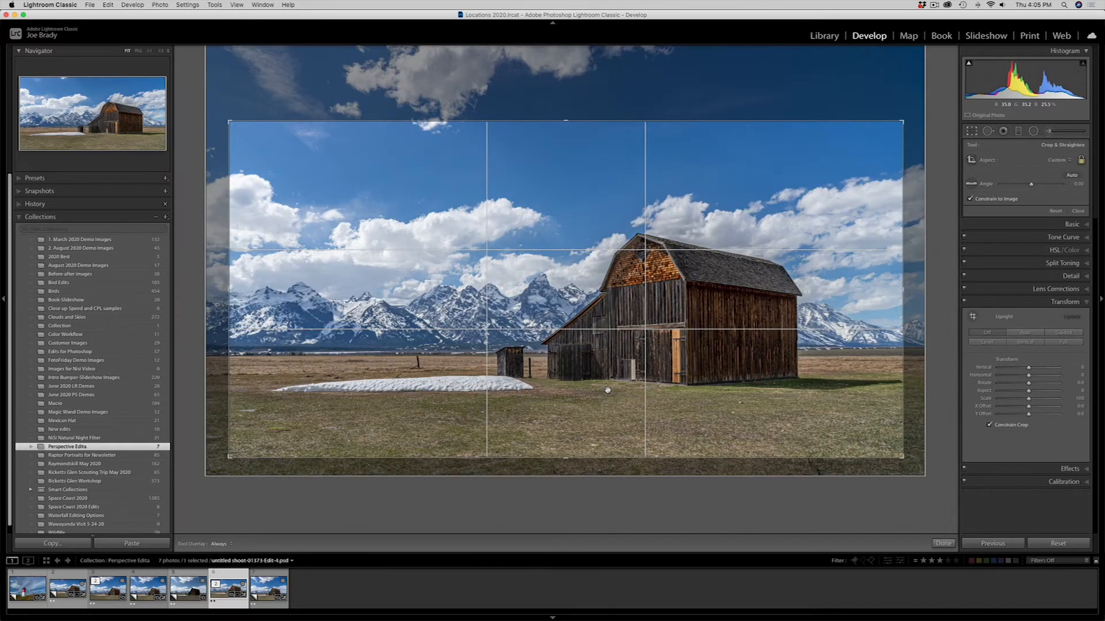
pyautogui.moveTo(902, 458); pyautogui.dragTo(914, 463)
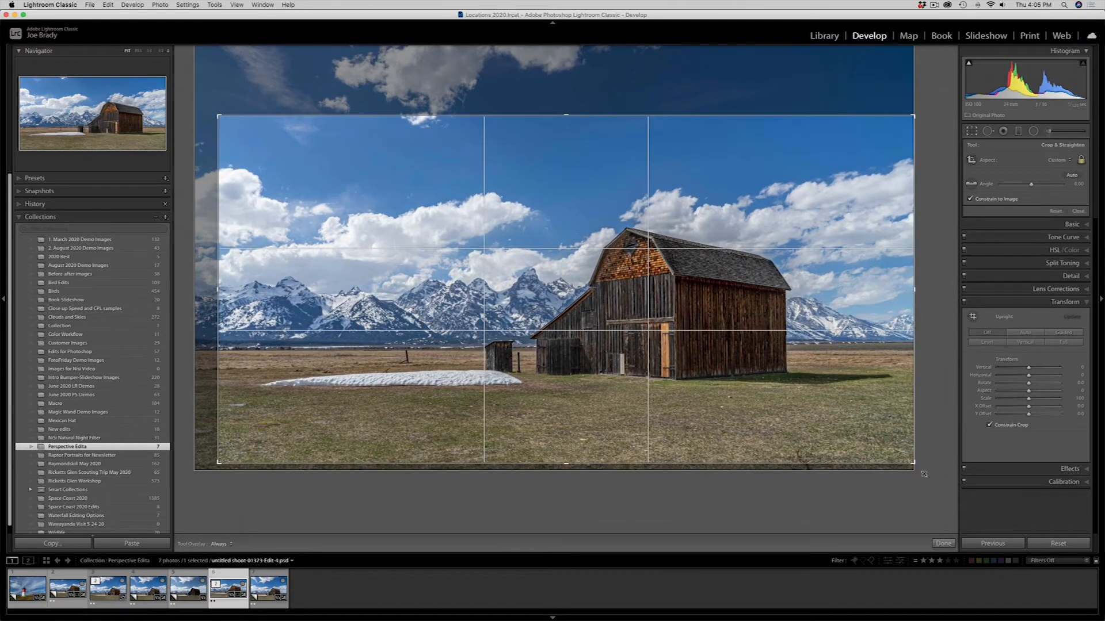
pyautogui.moveTo(218, 116); pyautogui.dragTo(195, 109)
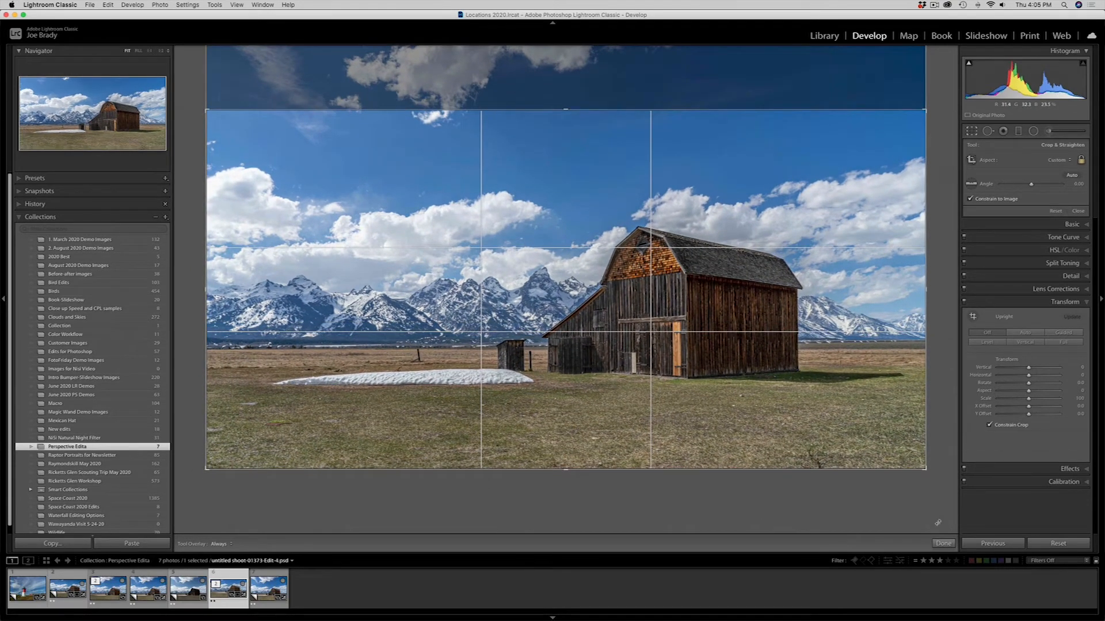
pyautogui.click(944, 543)
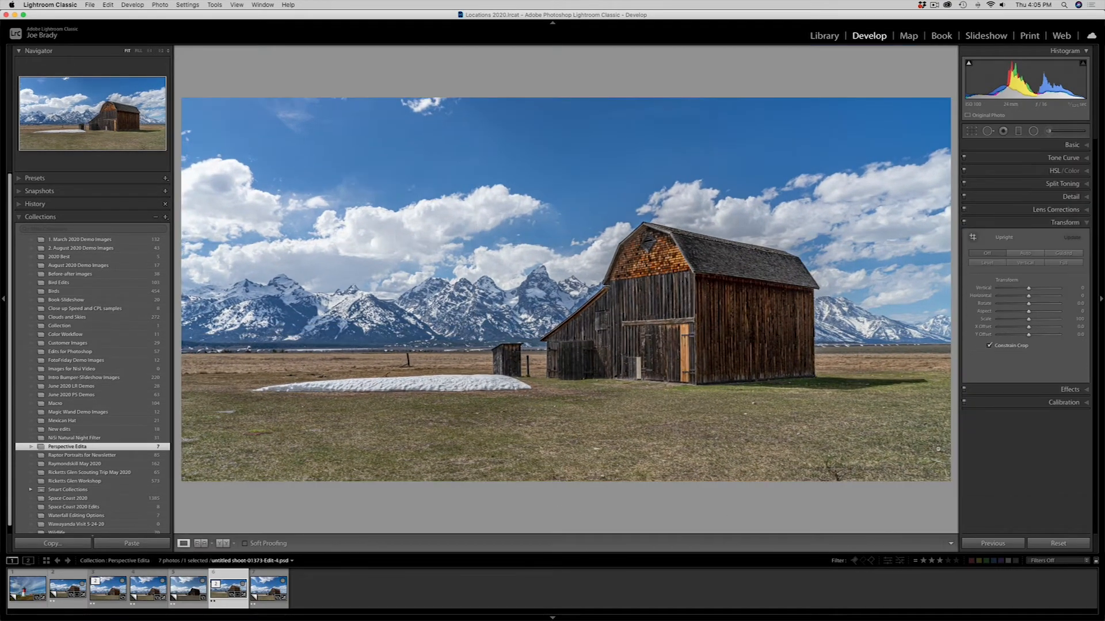
# - Set the edited barn photo's post-crop vignetting Amount to -12 and view it full screen with the Lightroom version also selected for comparison
pyautogui.click(1068, 391)
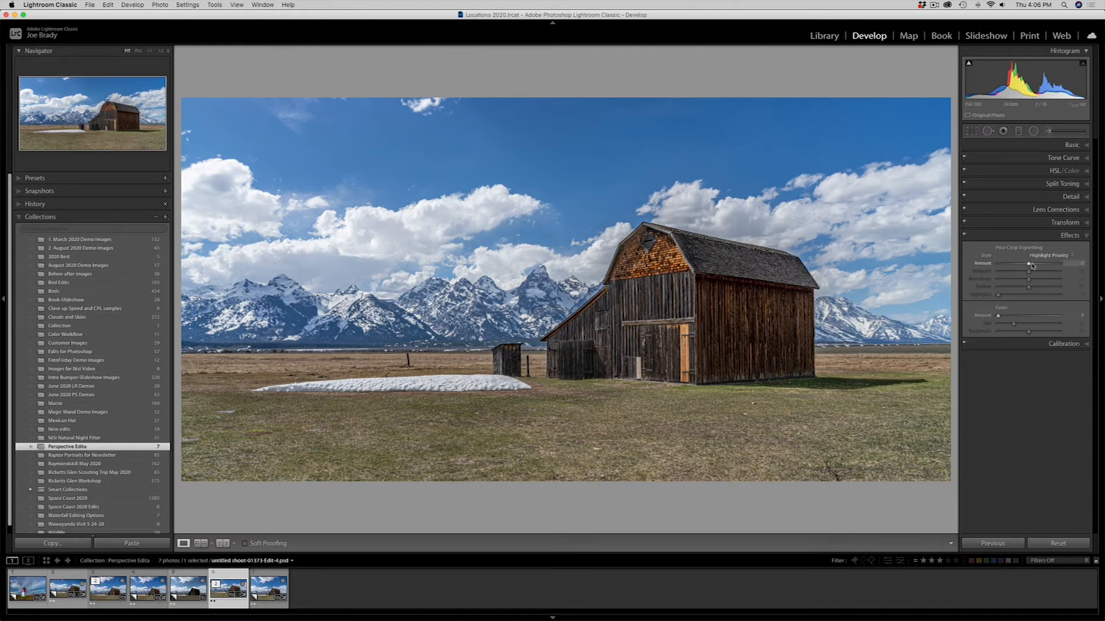
pyautogui.moveTo(1028, 265); pyautogui.dragTo(1024, 263)
pyautogui.keyDown('super'); pyautogui.click(67, 588); pyautogui.keyUp('super')
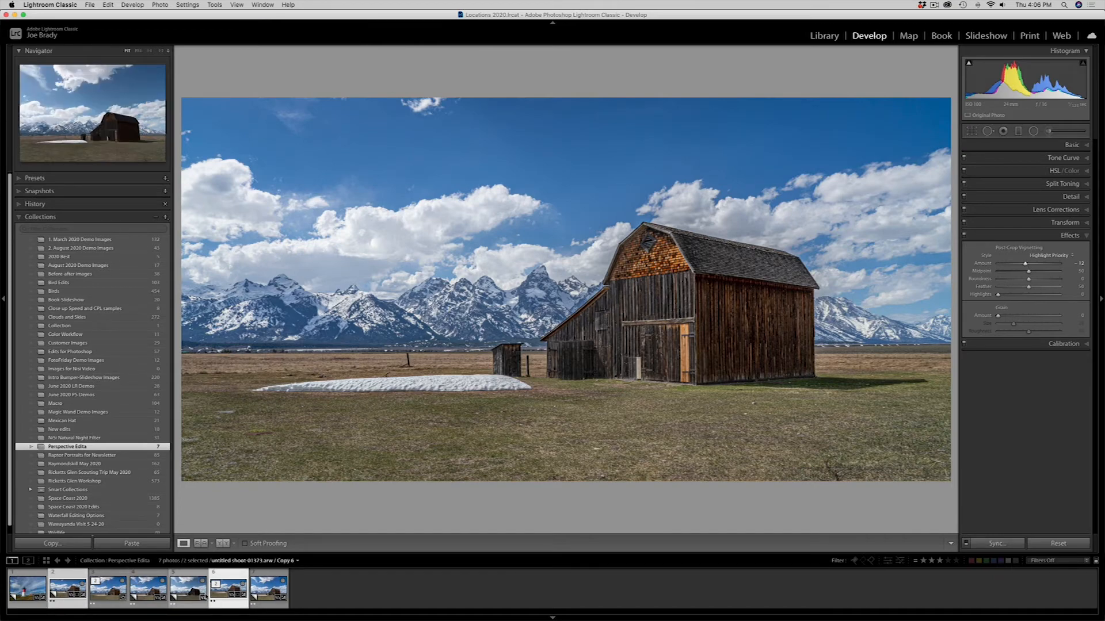
pyautogui.press('f')
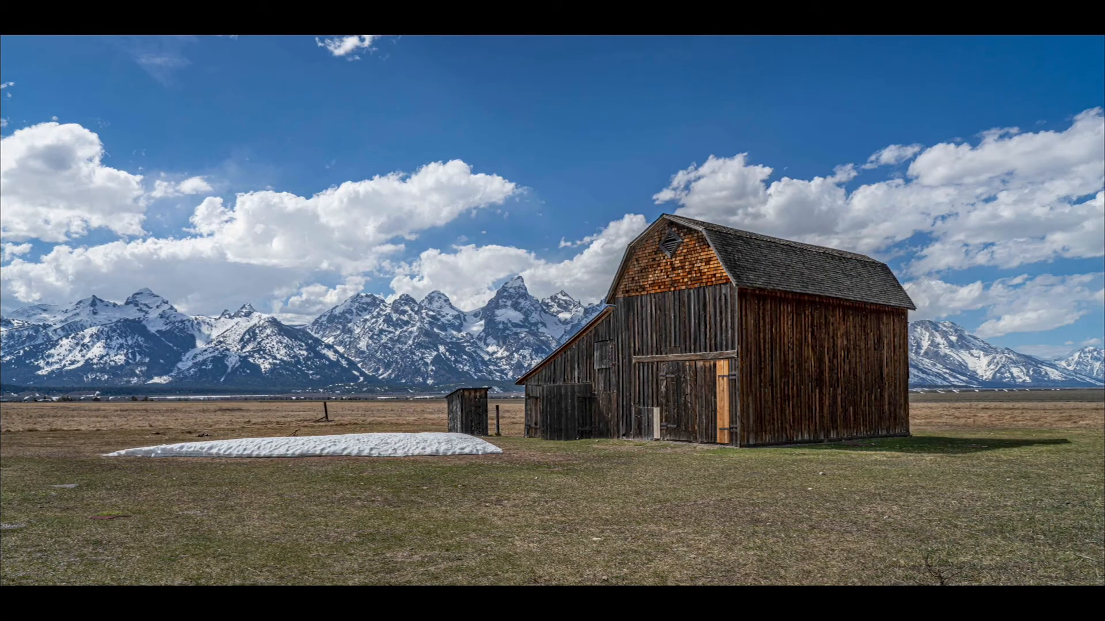
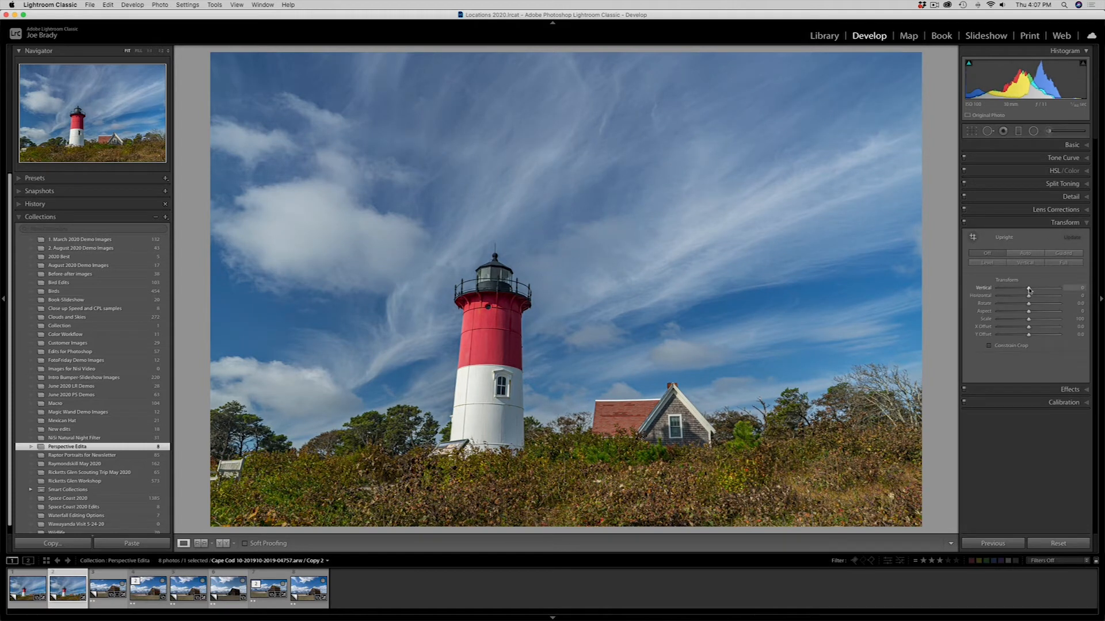
# - Set the lighthouse photo's Vertical transform to -56, try Constrain Crop and undo that crop
pyautogui.moveTo(1029, 289)
pyautogui.mouseDown()
pyautogui.moveTo(998, 287)
pyautogui.moveTo(1012, 285)
pyautogui.mouseUp()
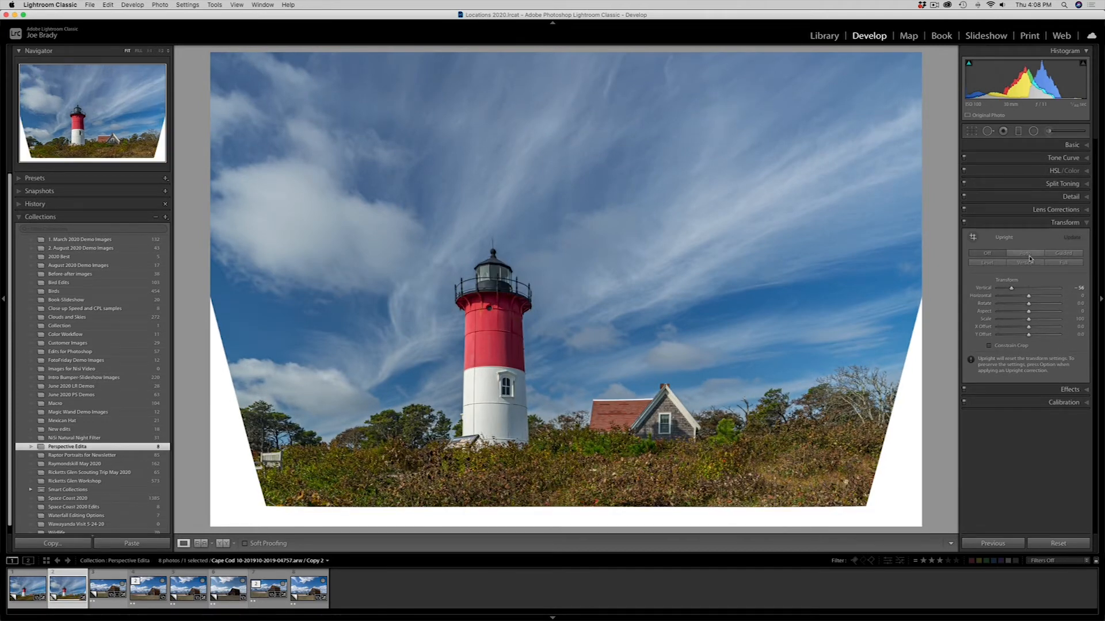
pyautogui.click(989, 346)
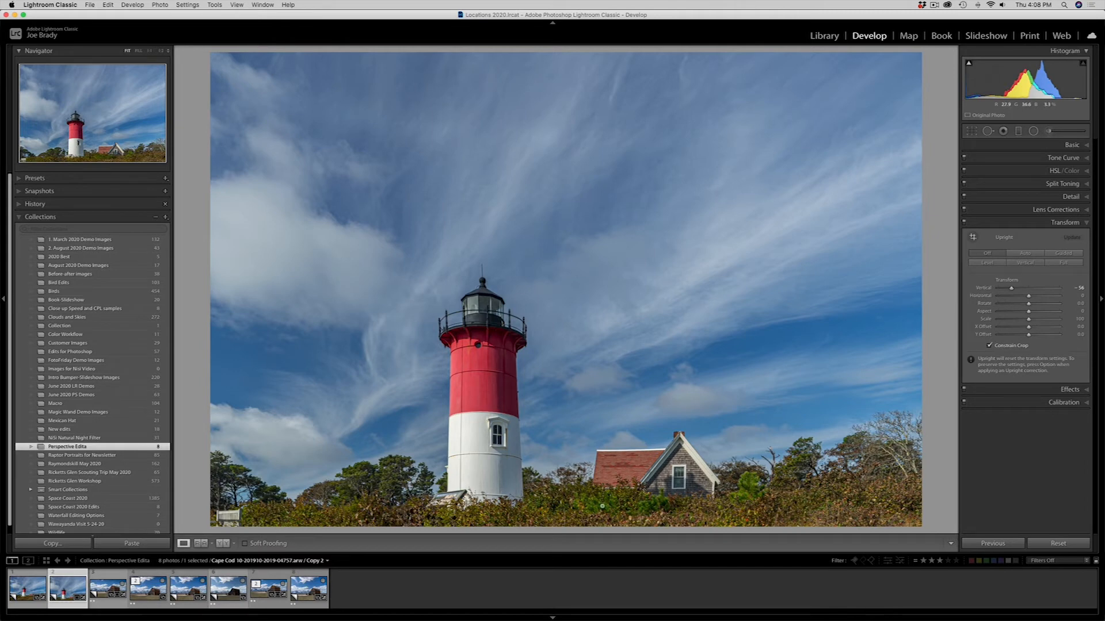
pyautogui.press('super+z')
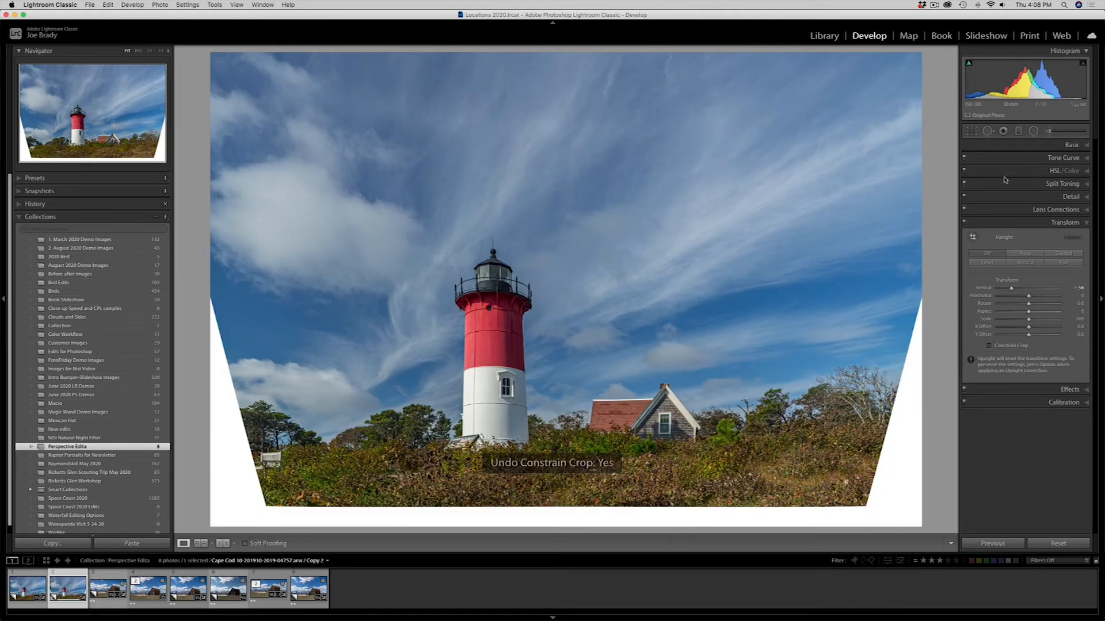
# - Manually crop the lighthouse photo, trimming the white areas along the bottom and both sides and removing a band of sky
pyautogui.click(972, 132)
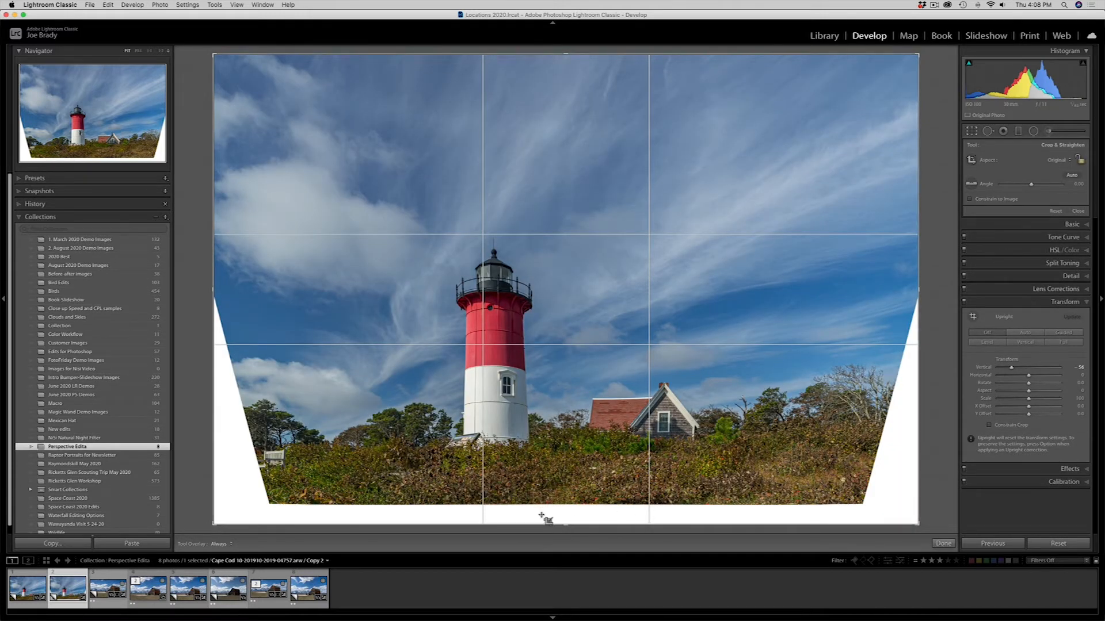
pyautogui.moveTo(566, 525); pyautogui.dragTo(566, 515)
pyautogui.moveTo(919, 291); pyautogui.dragTo(892, 292)
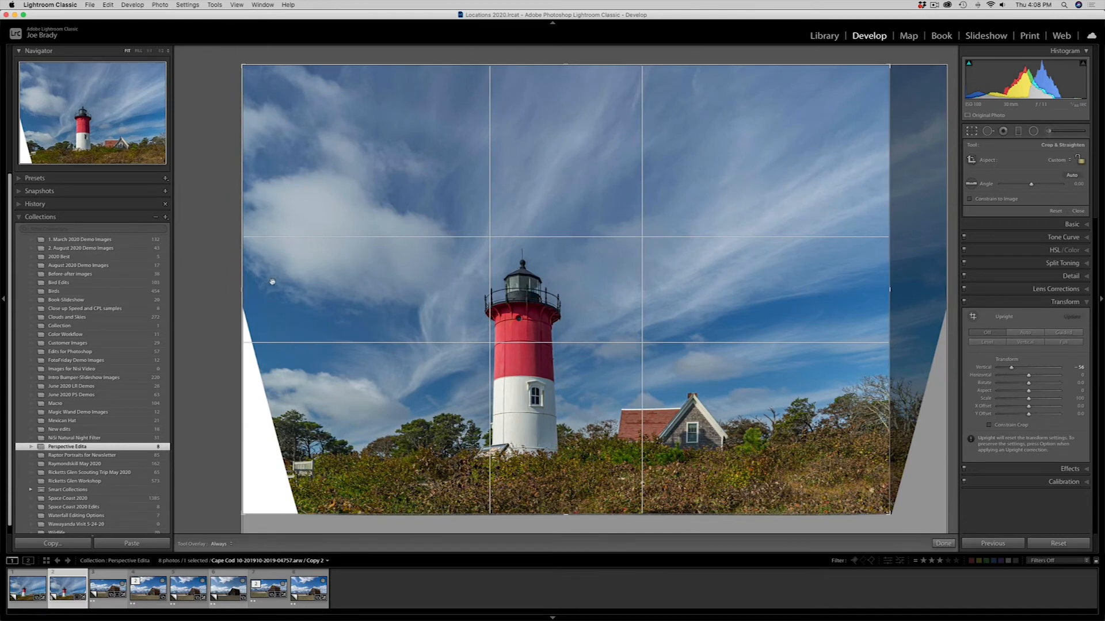
pyautogui.moveTo(241, 286); pyautogui.dragTo(286, 285)
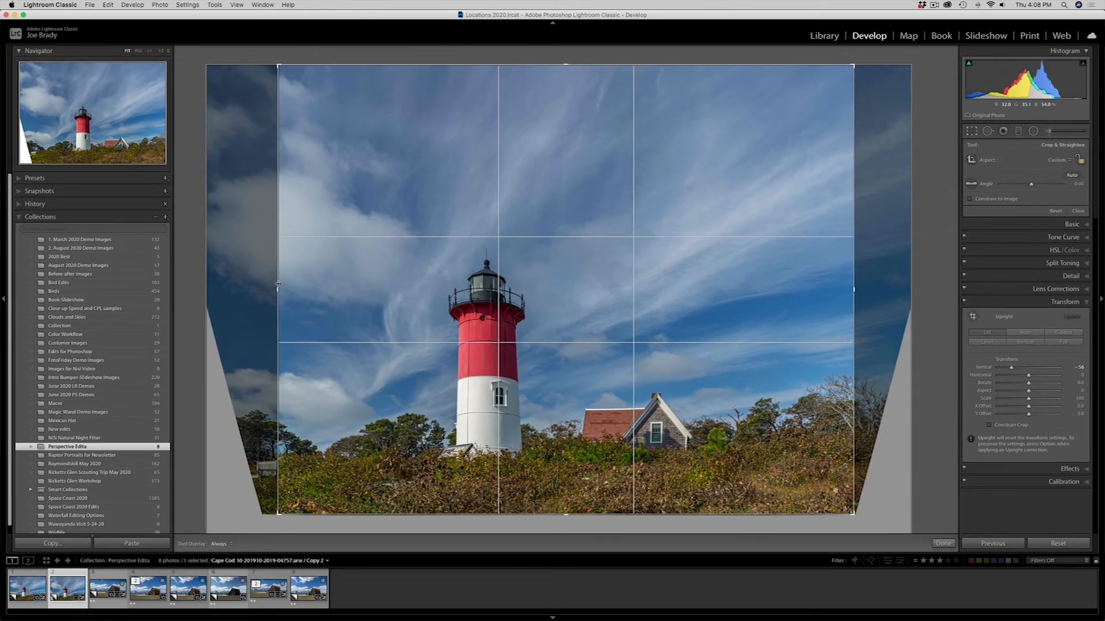
pyautogui.moveTo(562, 65); pyautogui.dragTo(563, 124)
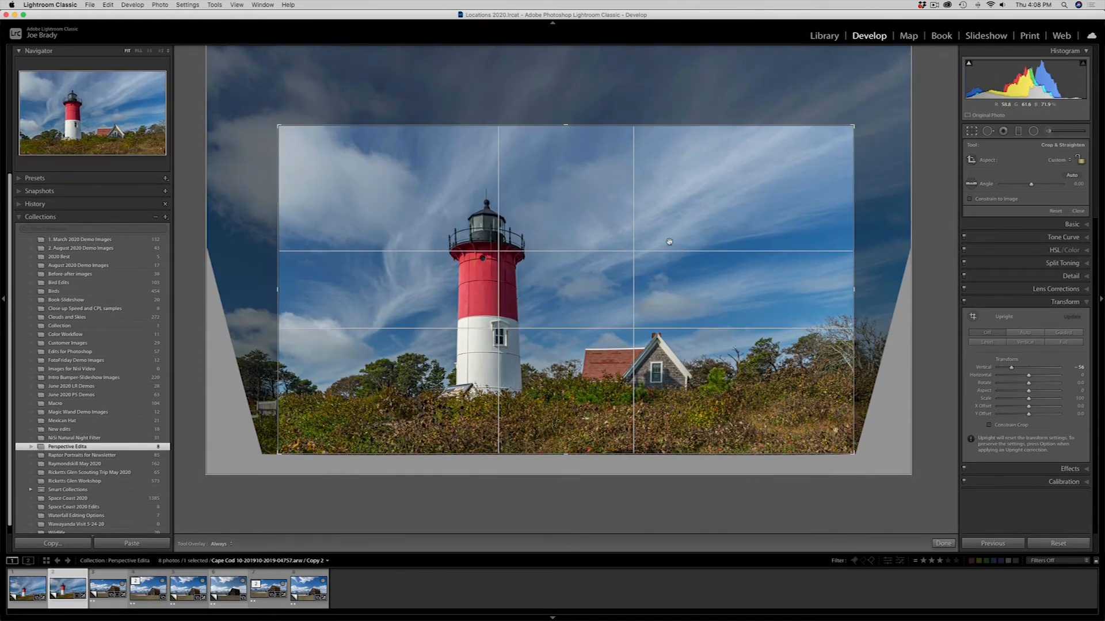
pyautogui.press('Return')
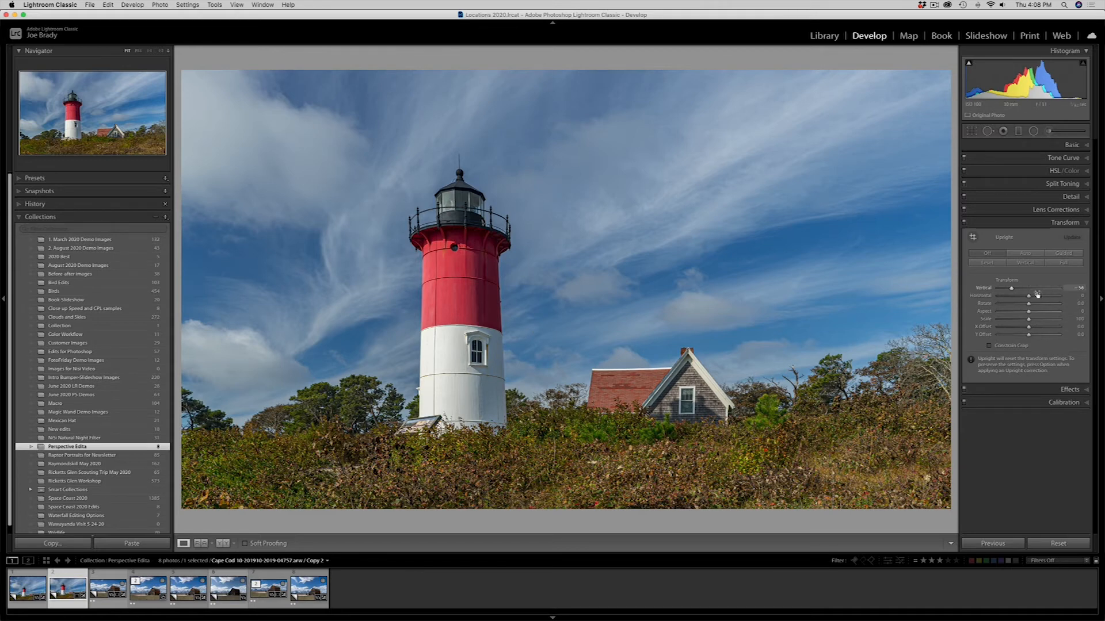
# - Set the lighthouse photo's Vertical transform to -51 and trim a little more sky off the crop, giving it 16 x 9 proportions
pyautogui.moveTo(1015, 290); pyautogui.dragTo(1015, 289)
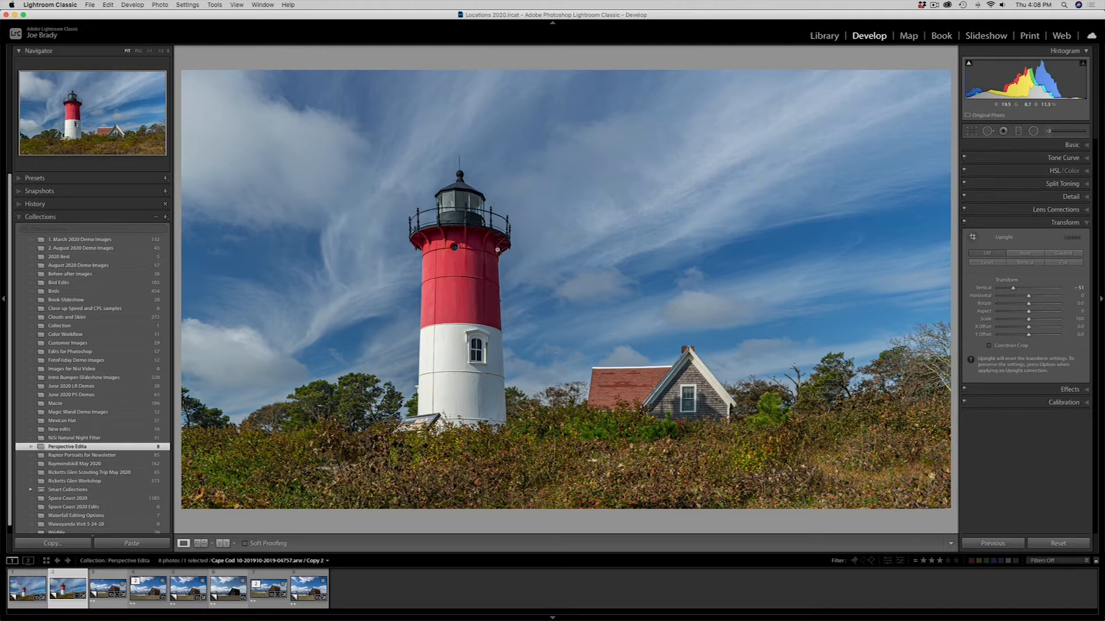
pyautogui.press('r')
pyautogui.moveTo(566, 126); pyautogui.dragTo(565, 138)
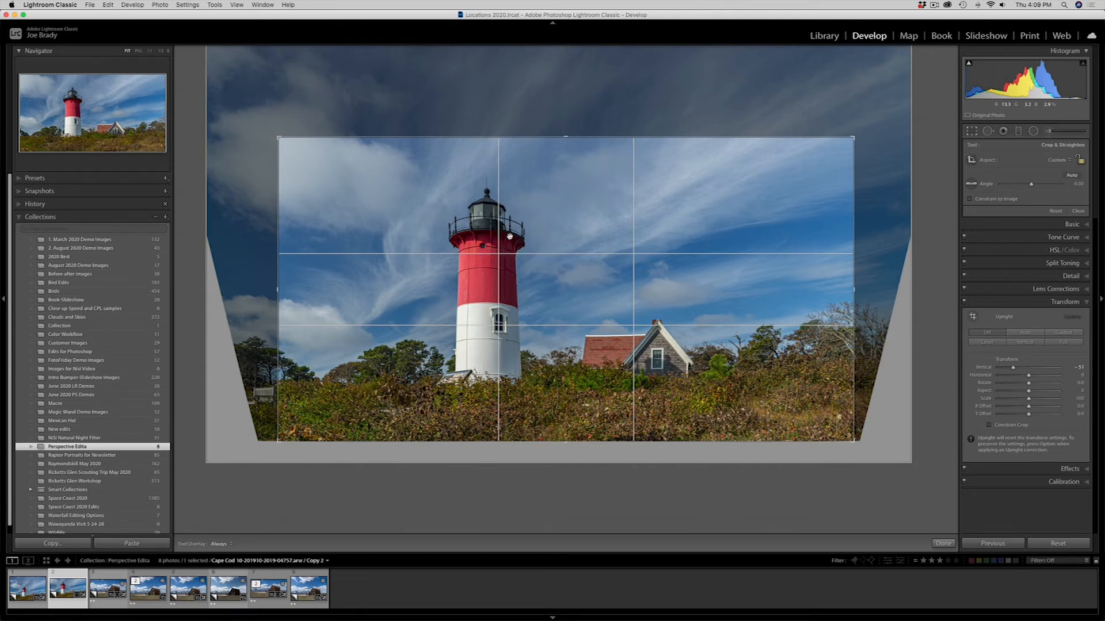
pyautogui.moveTo(566, 136); pyautogui.dragTo(565, 112)
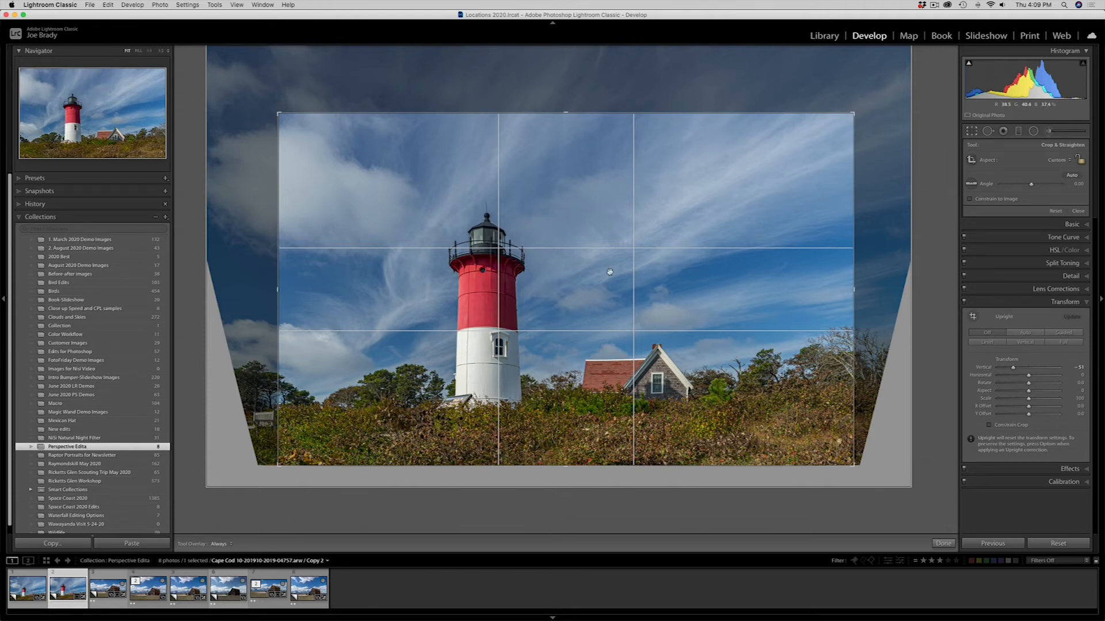
pyautogui.moveTo(567, 114); pyautogui.dragTo(565, 129)
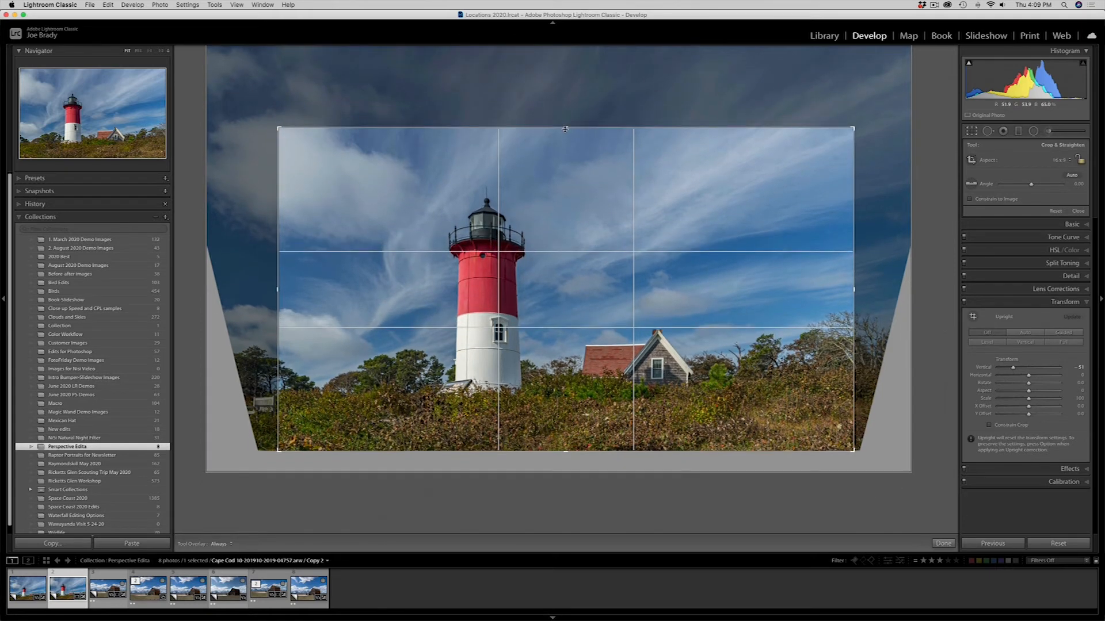
pyautogui.press('Return')
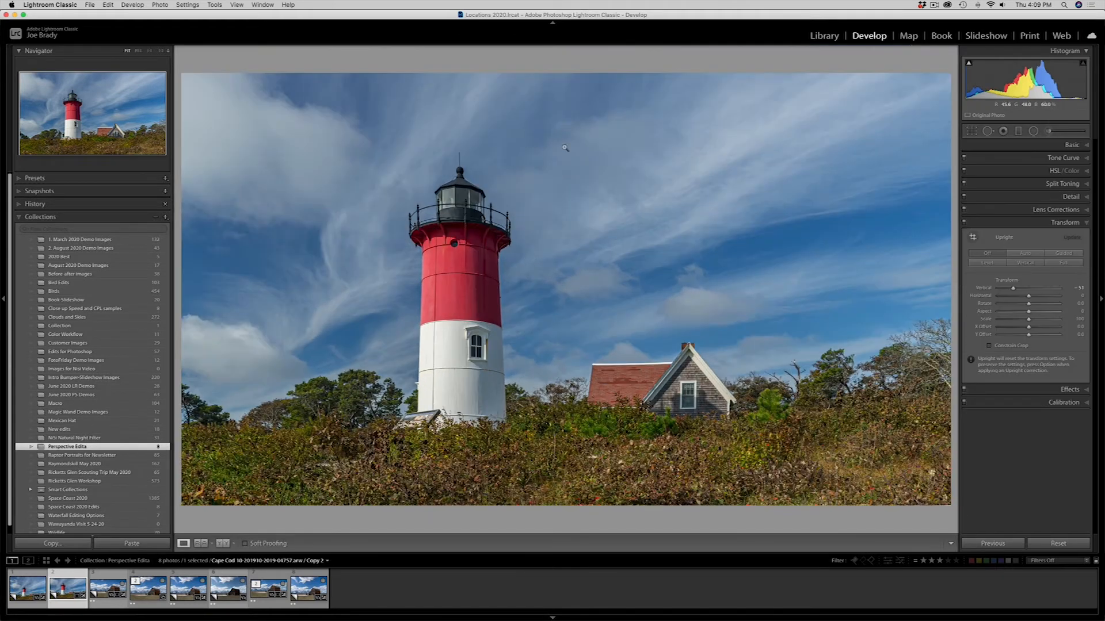
# - Add a slight darkening post-crop vignette to the cropped lighthouse photo by lowering its Amount below zero
pyautogui.click(1068, 391)
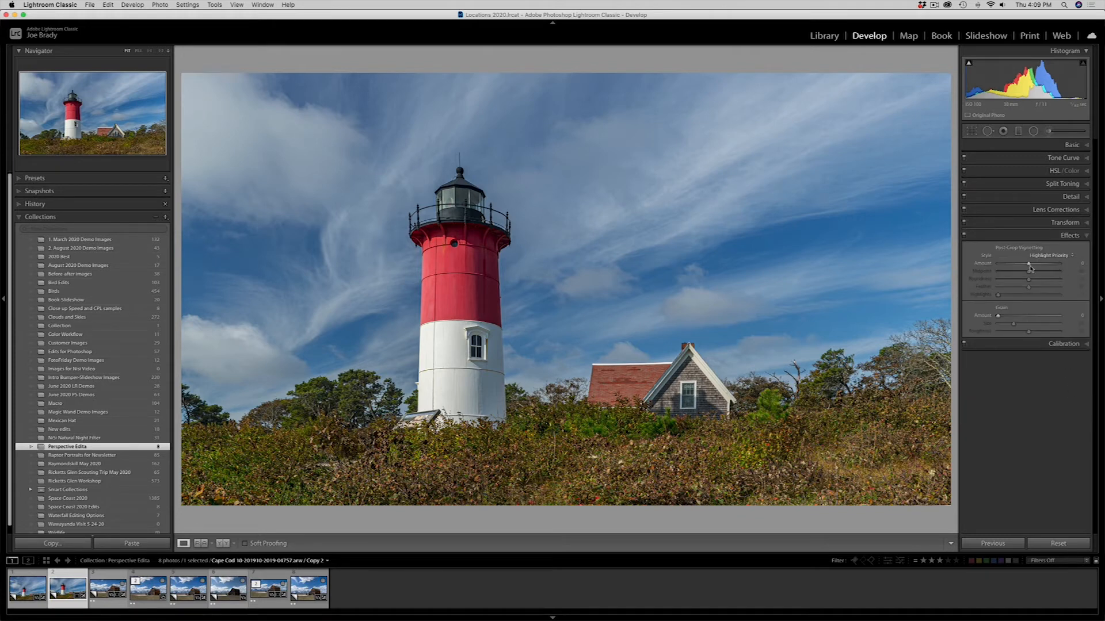
pyautogui.moveTo(1028, 267); pyautogui.dragTo(1028, 267)
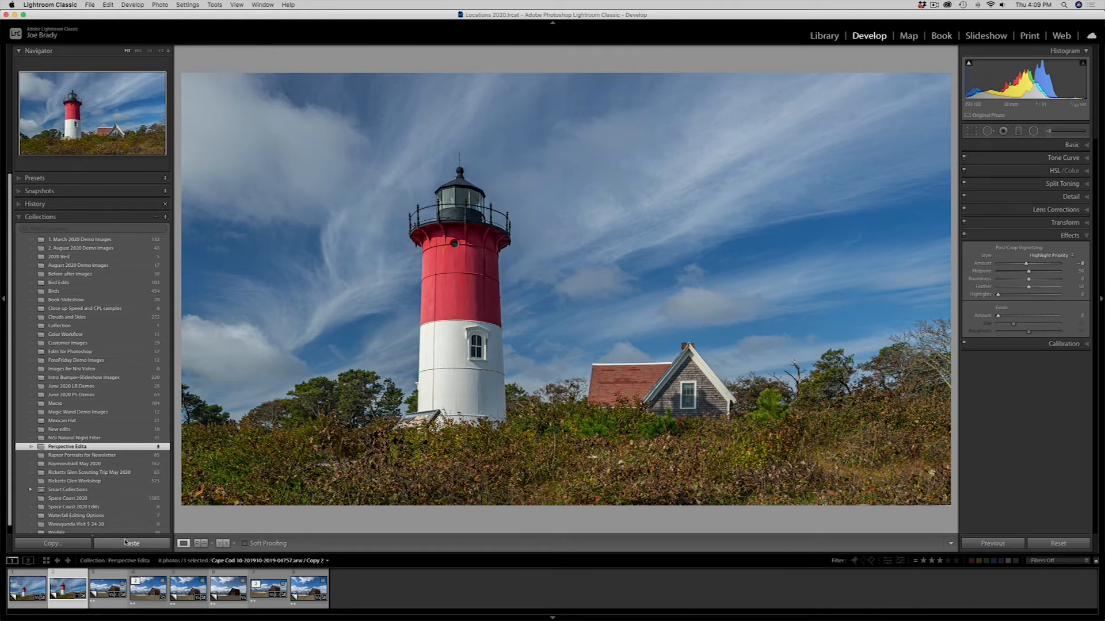
# - Open the uncropped lighthouse photo, Copy 1, in Adobe Photoshop 2020 and duplicate its background layer
pyautogui.click(43, 581)
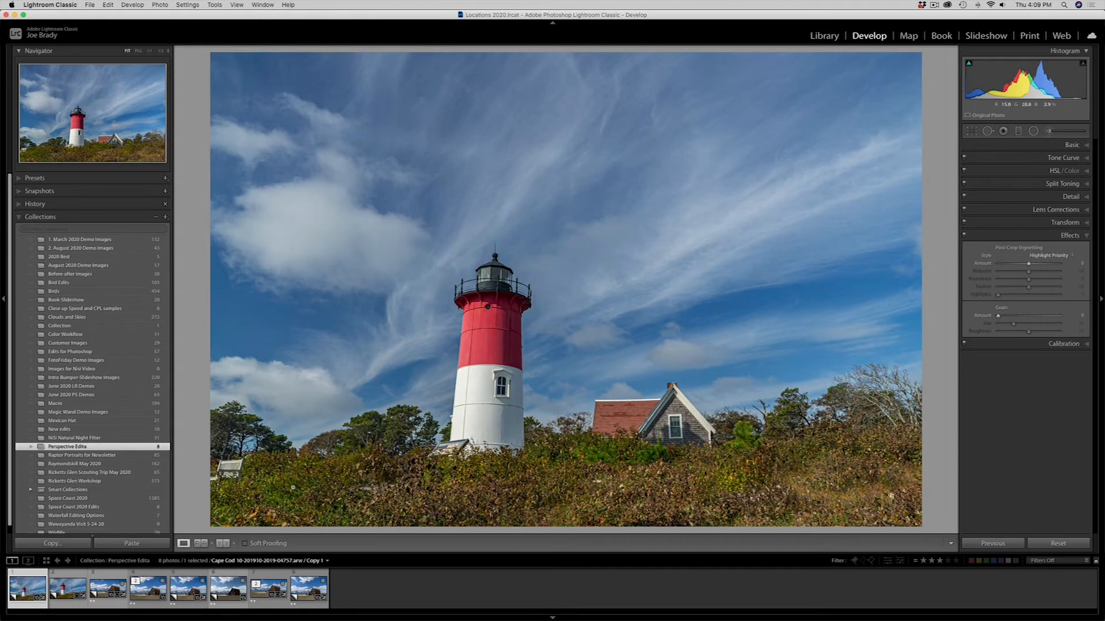
pyautogui.click(133, 5)
pyautogui.moveTo(160, 4)
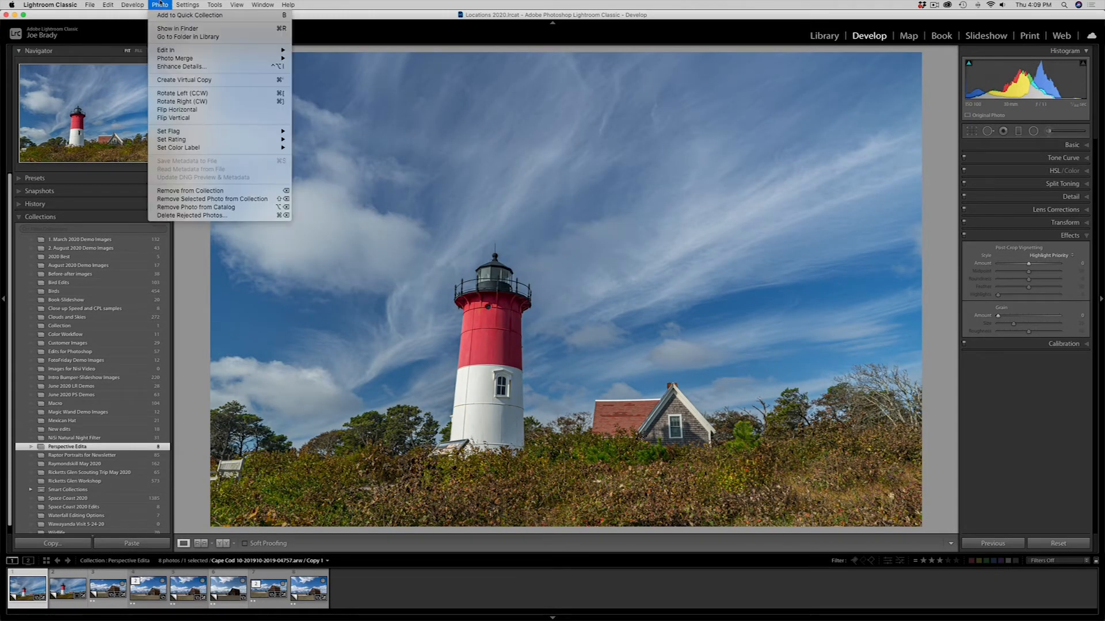
pyautogui.moveTo(172, 50)
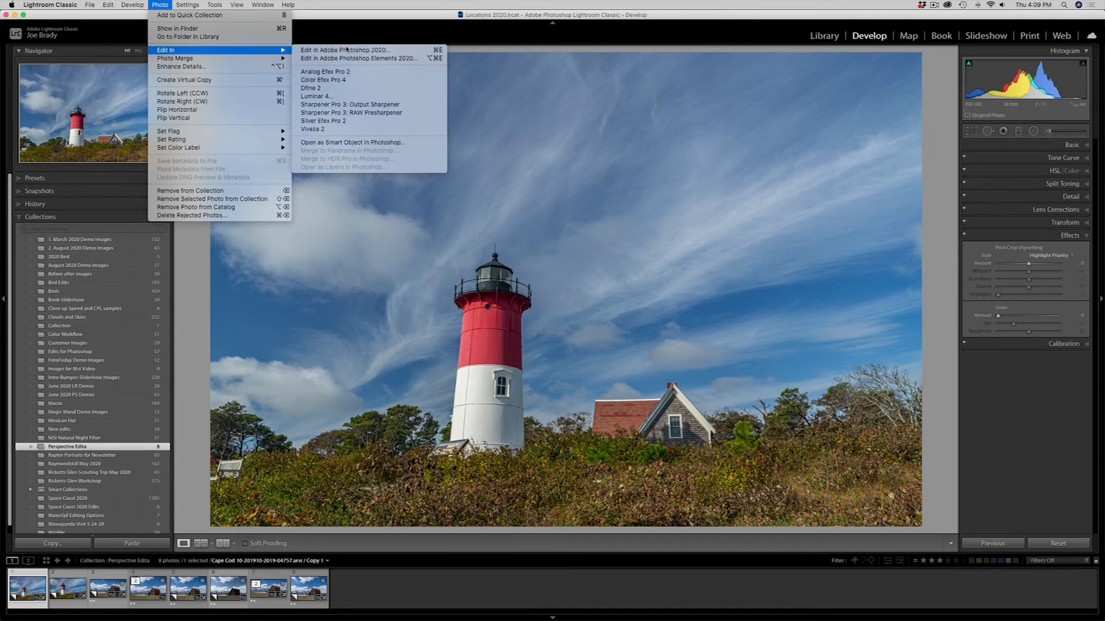
pyautogui.click(346, 50)
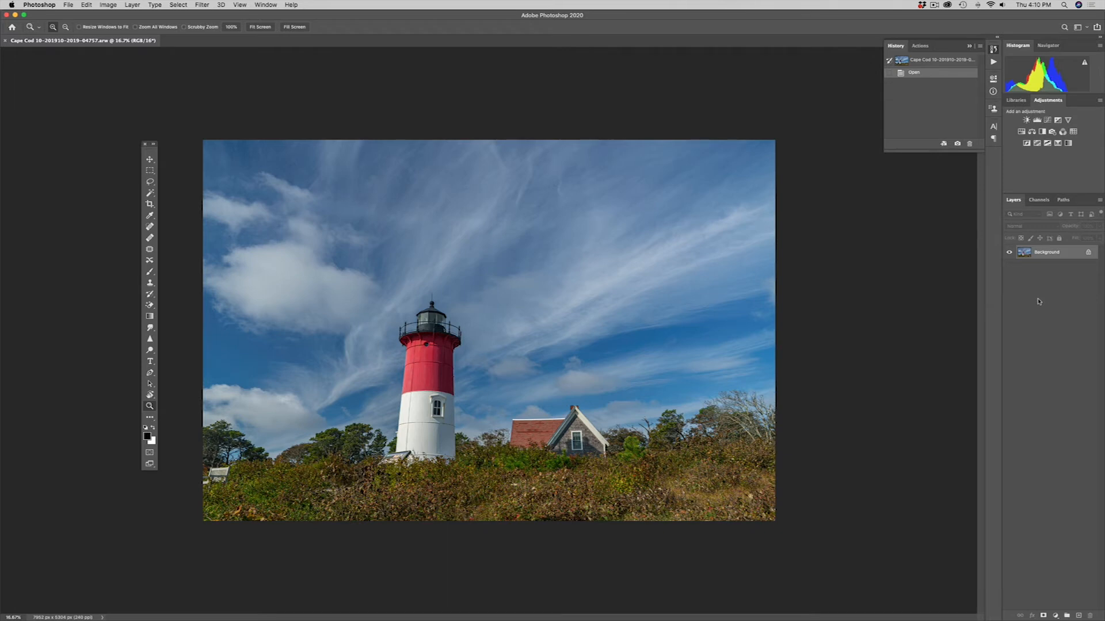
pyautogui.press('cmd+j')
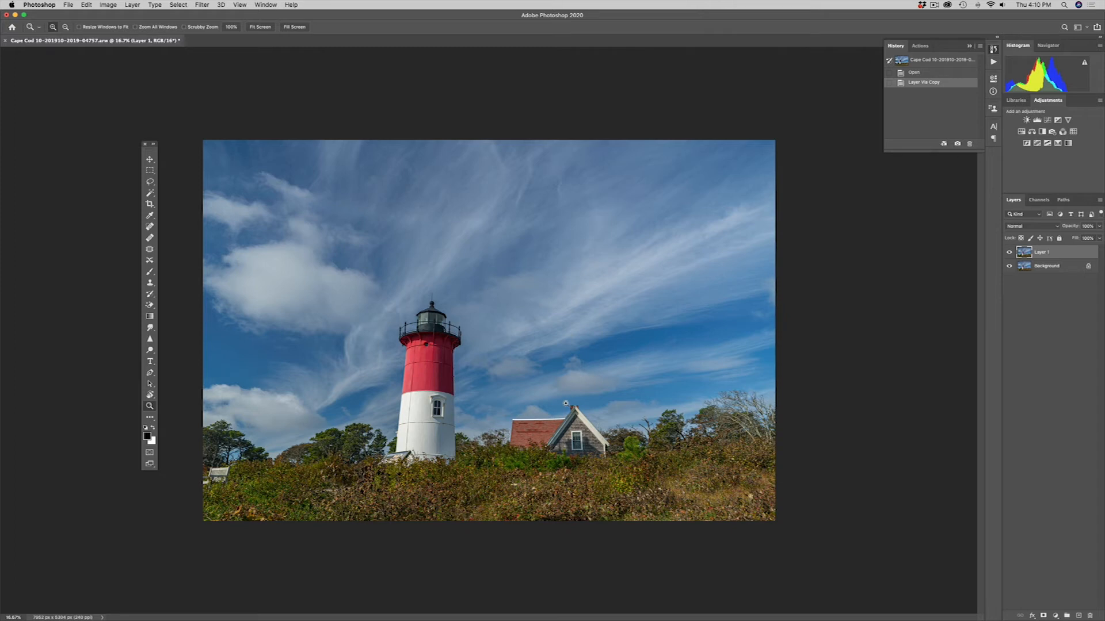
# - Show the rulers and place three vertical guides at the lighthouse's centre and both sides, plus a horizontal guide just below its gallery
pyautogui.press('l')
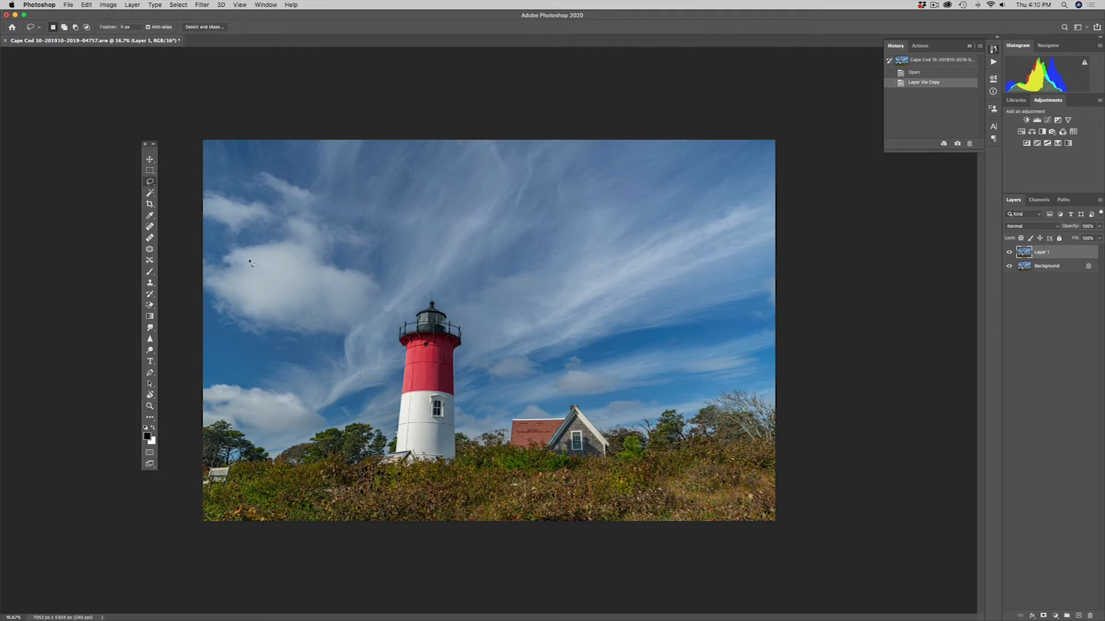
pyautogui.press('super+r')
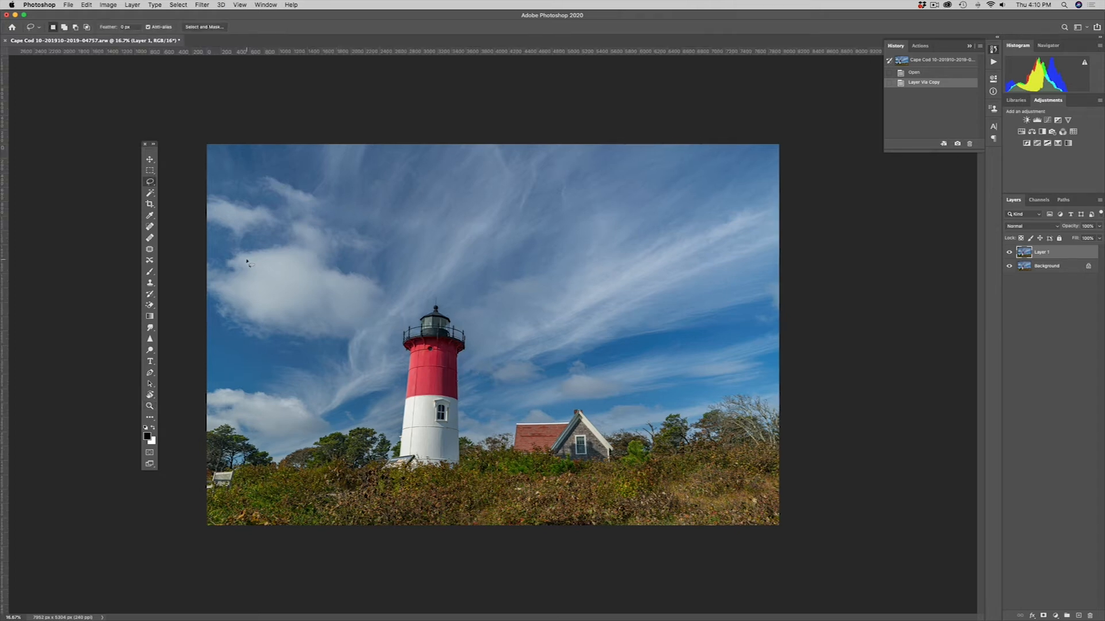
pyautogui.moveTo(4, 235); pyautogui.dragTo(435, 252)
pyautogui.moveTo(4, 262); pyautogui.dragTo(473, 257)
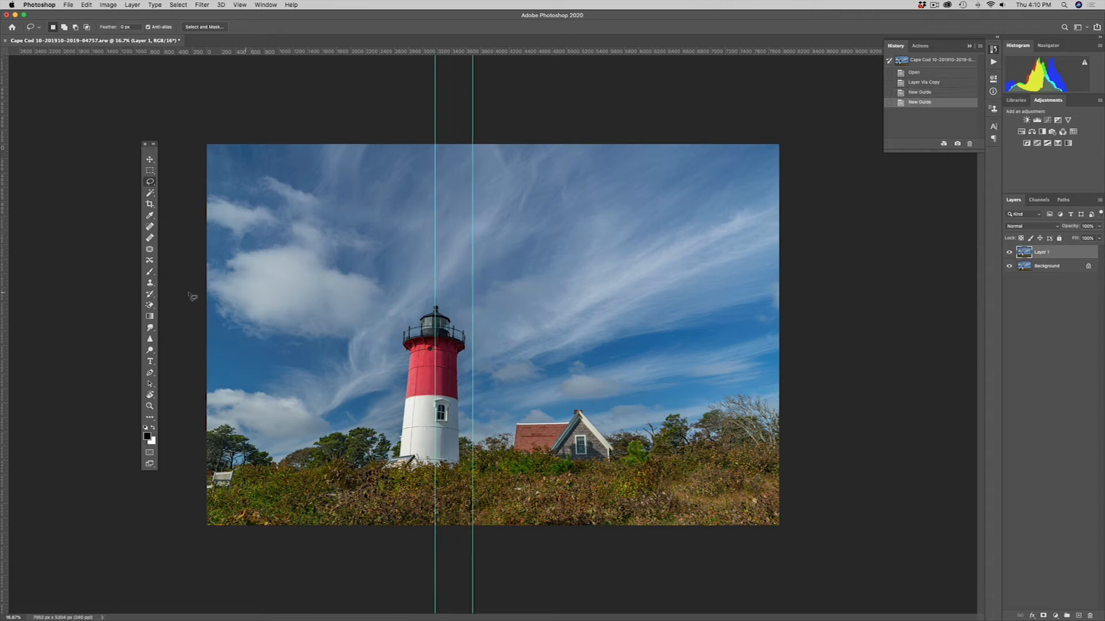
pyautogui.moveTo(4, 287); pyautogui.dragTo(390, 286)
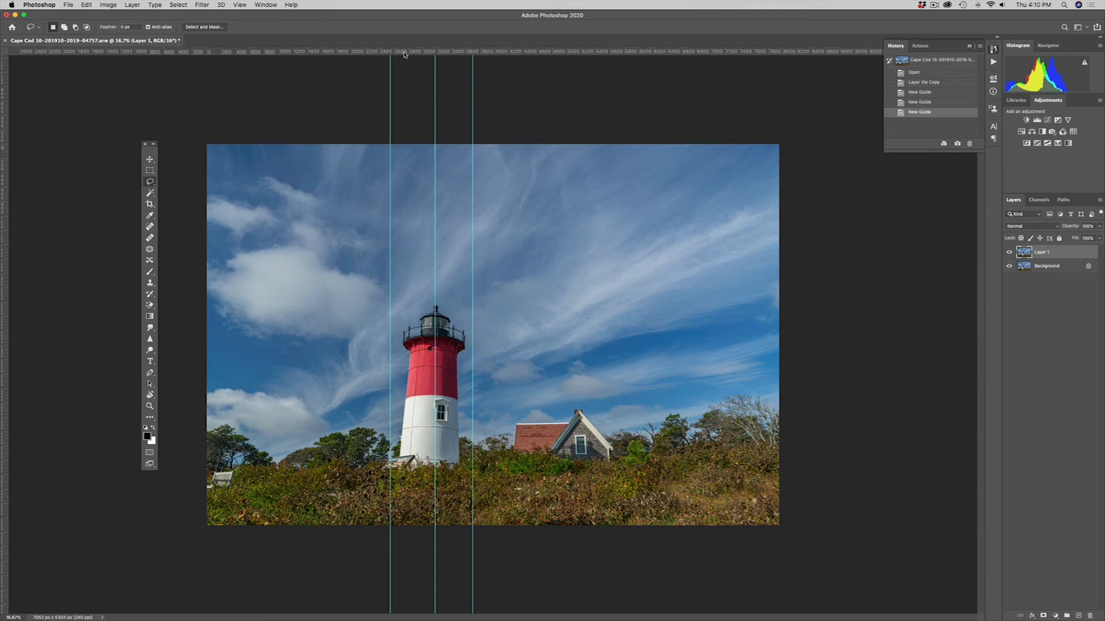
pyautogui.moveTo(405, 55); pyautogui.dragTo(401, 350)
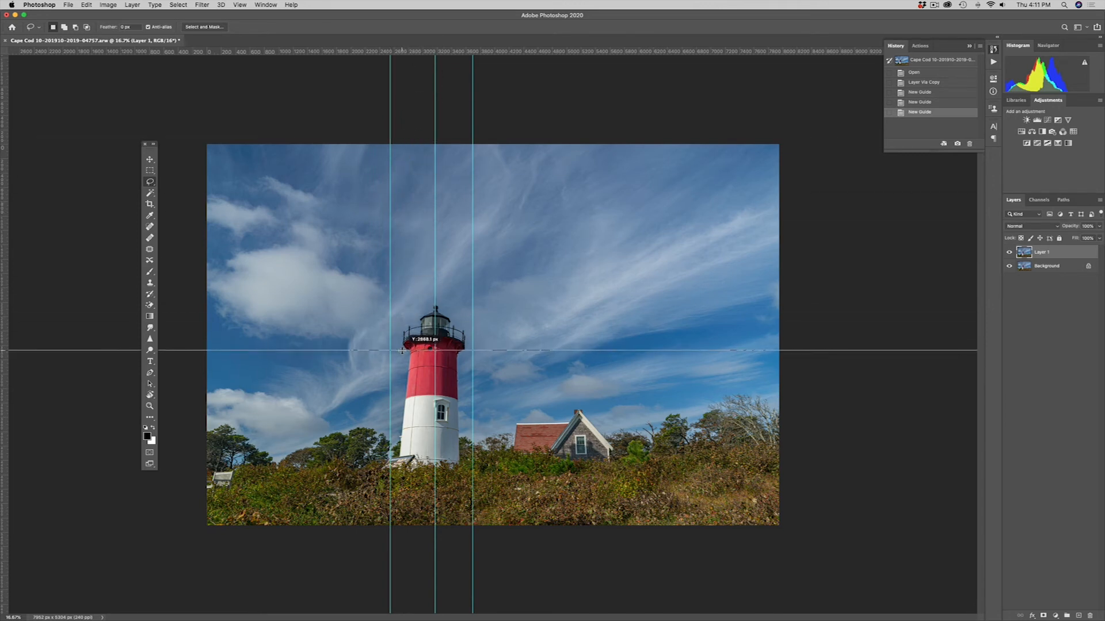
pyautogui.moveTo(402, 350); pyautogui.dragTo(402, 351)
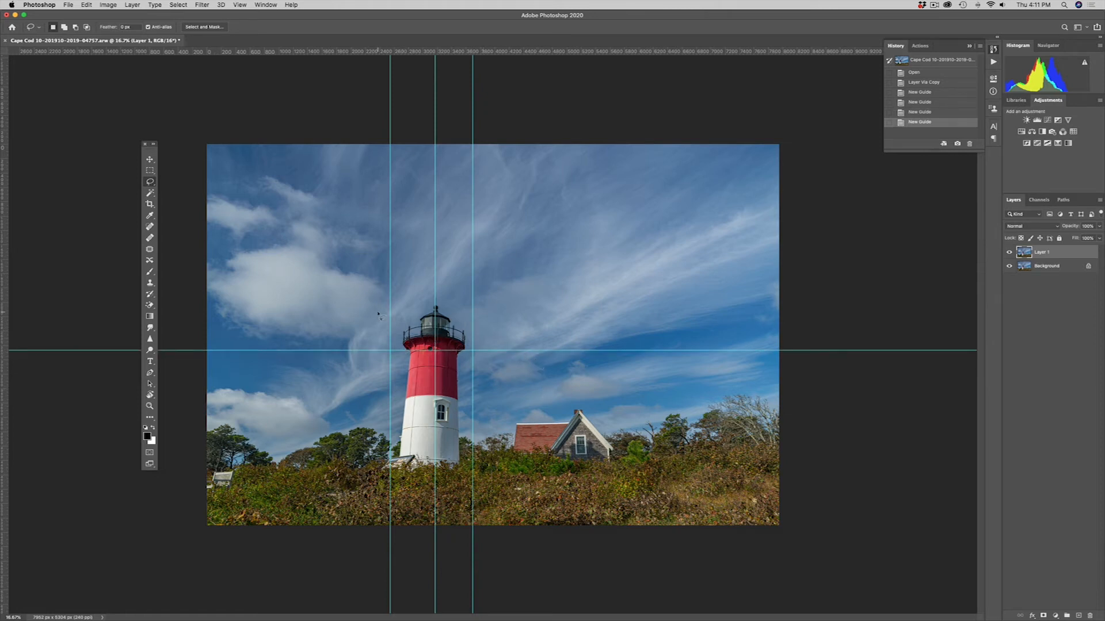
# - Lasso loosely around the lighthouse, copy it onto a new layer, and check the copy by toggling layer visibility
pyautogui.moveTo(441, 283)
pyautogui.mouseDown()
pyautogui.moveTo(492, 312)
pyautogui.moveTo(481, 477)
pyautogui.moveTo(463, 496)
pyautogui.moveTo(432, 500)
pyautogui.moveTo(388, 498)
pyautogui.moveTo(360, 480)
pyautogui.moveTo(368, 384)
pyautogui.mouseUp()
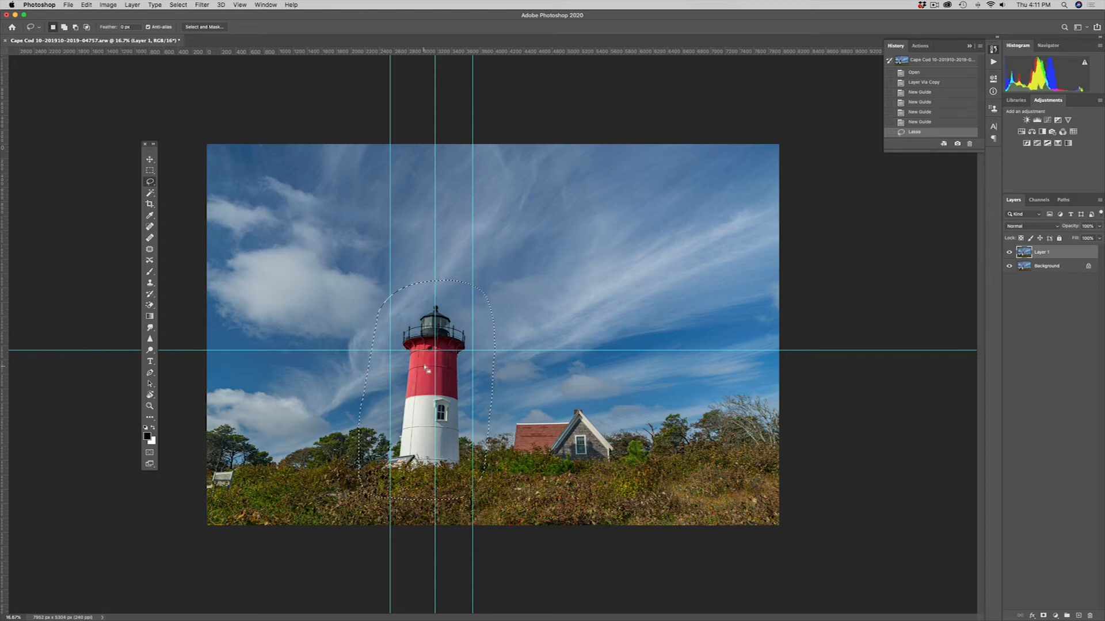
pyautogui.press('super+v')
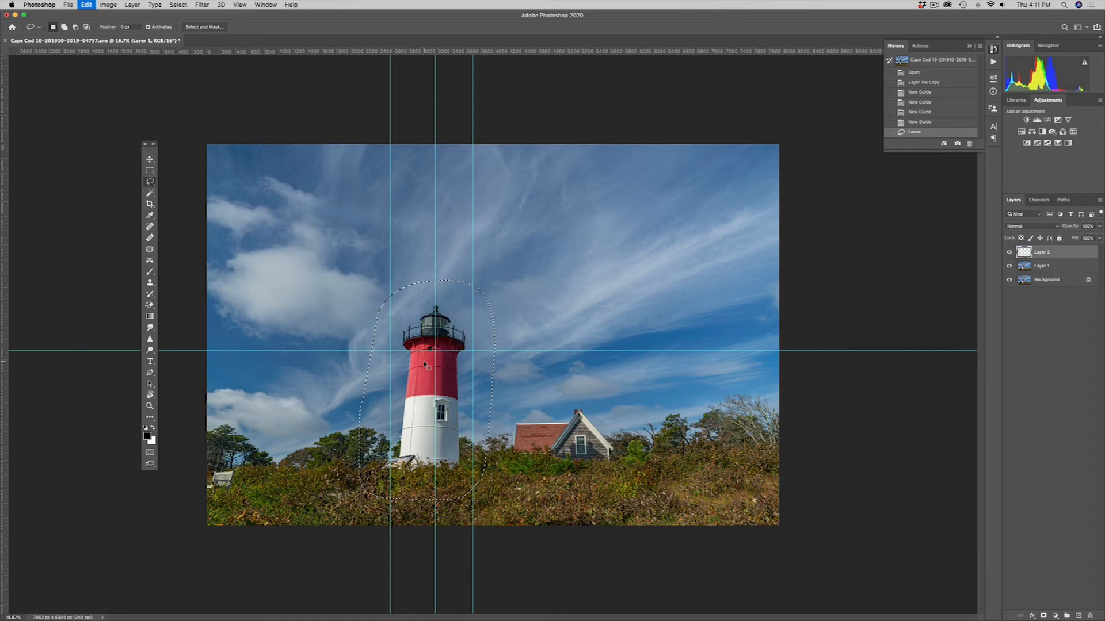
pyautogui.moveTo(1009, 266)
pyautogui.mouseDown()
pyautogui.moveTo(1011, 283)
pyautogui.moveTo(1009, 266)
pyautogui.mouseUp()
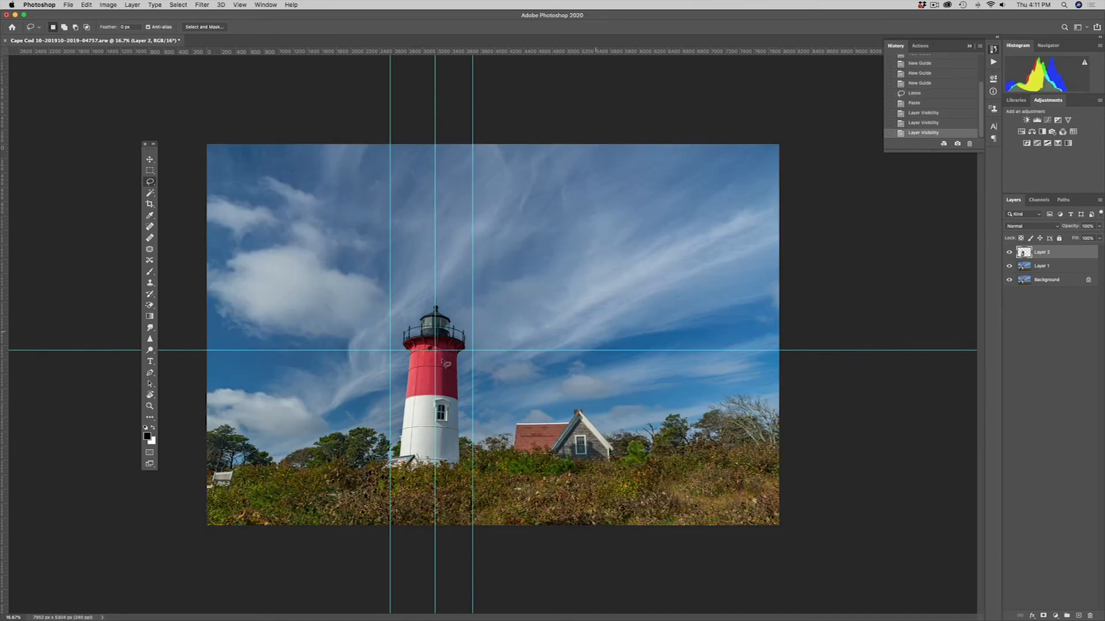
# - Warp the lighthouse copy, pulling the red section and the lantern top to the left to correct the tower's lean
pyautogui.click(149, 406)
pyautogui.moveTo(329, 260); pyautogui.dragTo(536, 532)
pyautogui.moveTo(488, 455); pyautogui.dragTo(518, 394)
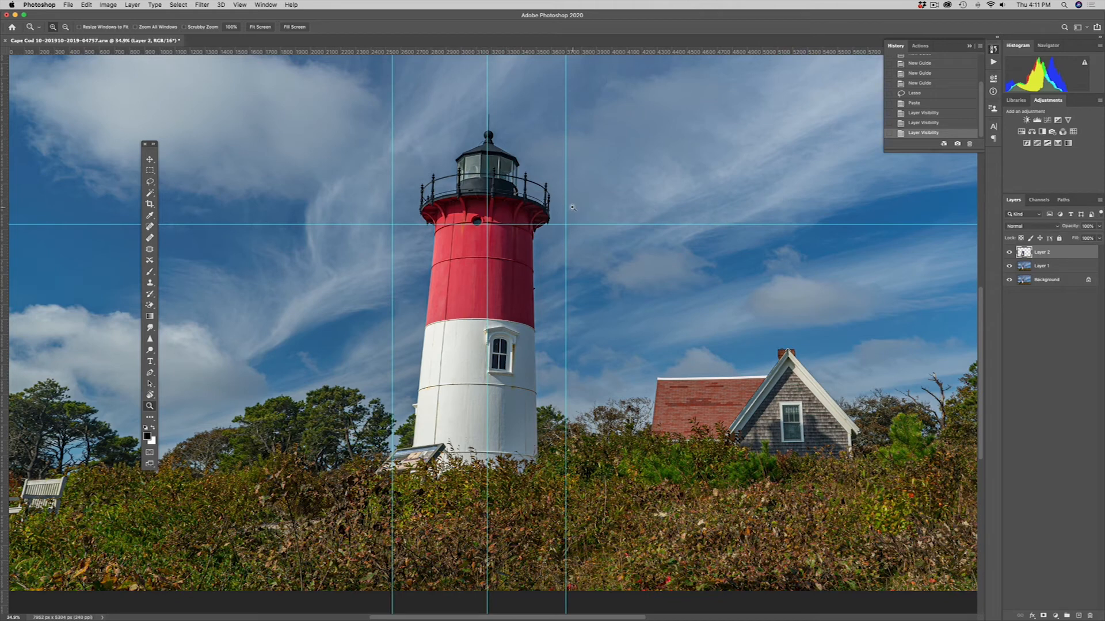
pyautogui.click(86, 5)
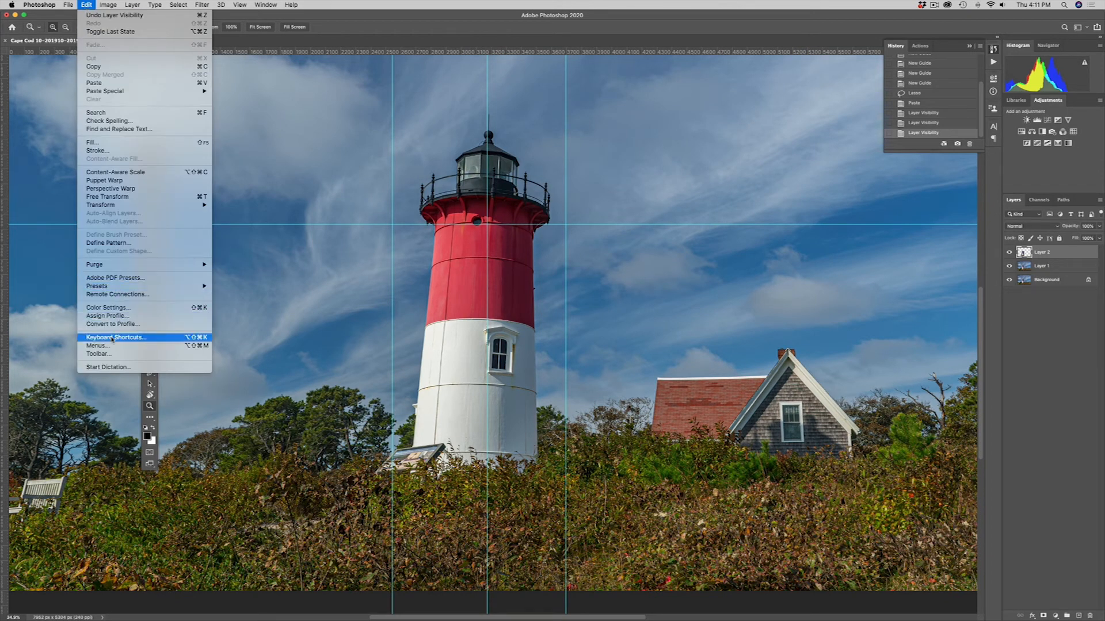
pyautogui.moveTo(105, 206)
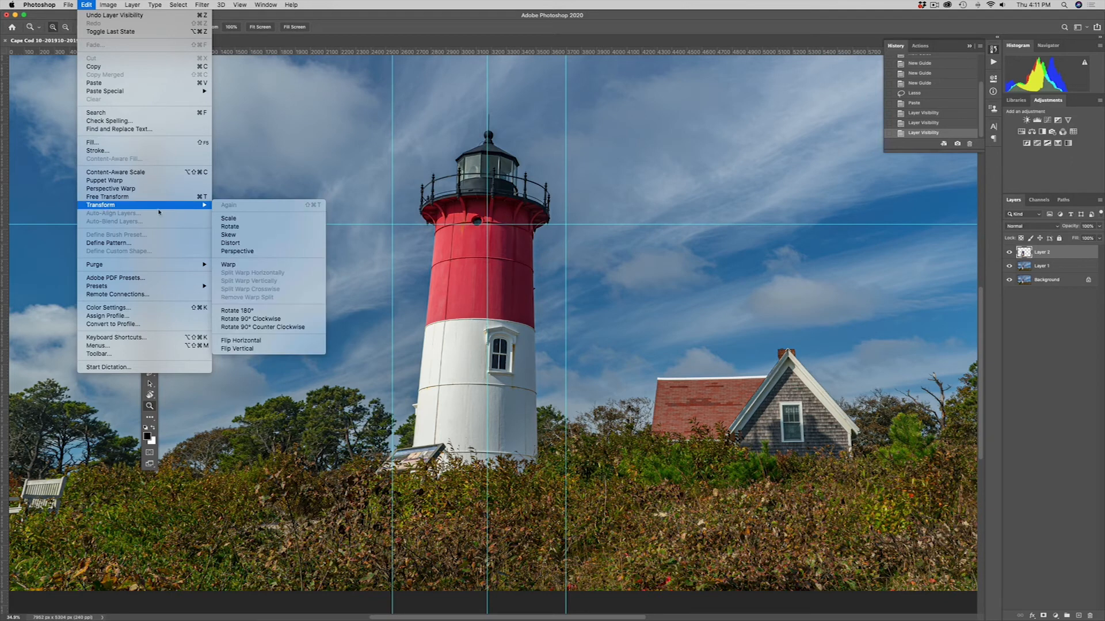
pyautogui.click(239, 266)
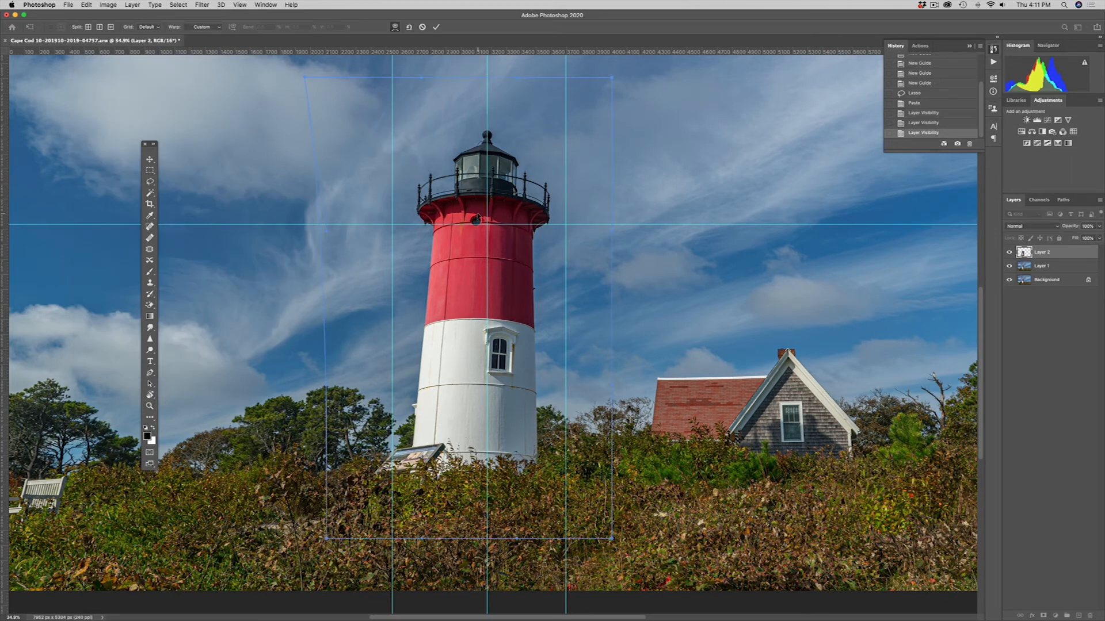
pyautogui.moveTo(476, 219); pyautogui.dragTo(461, 220)
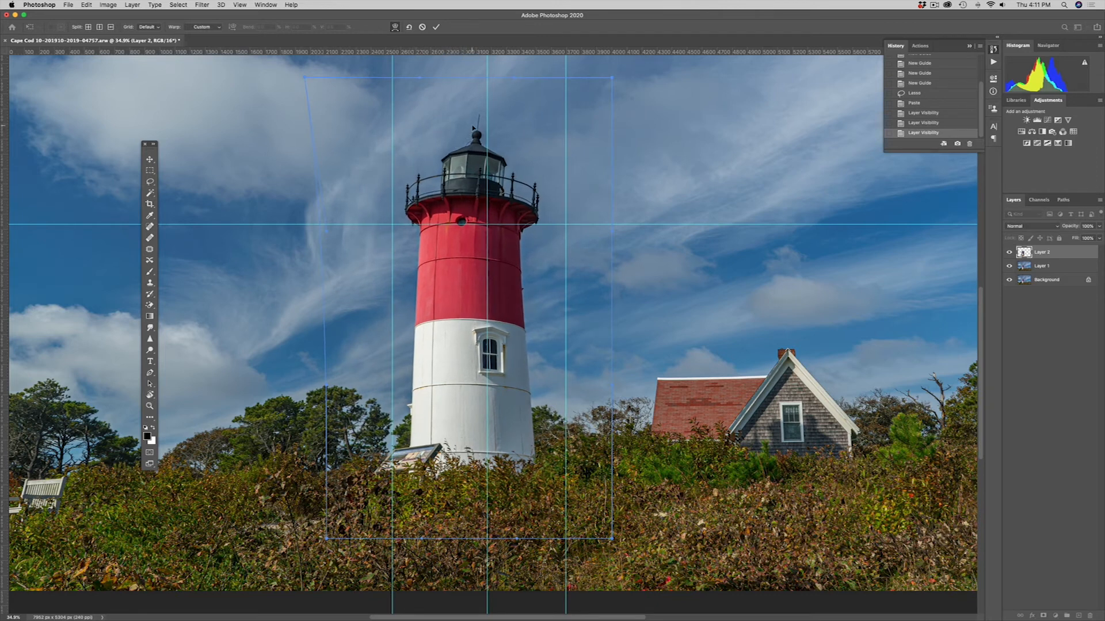
pyautogui.moveTo(477, 125); pyautogui.dragTo(473, 124)
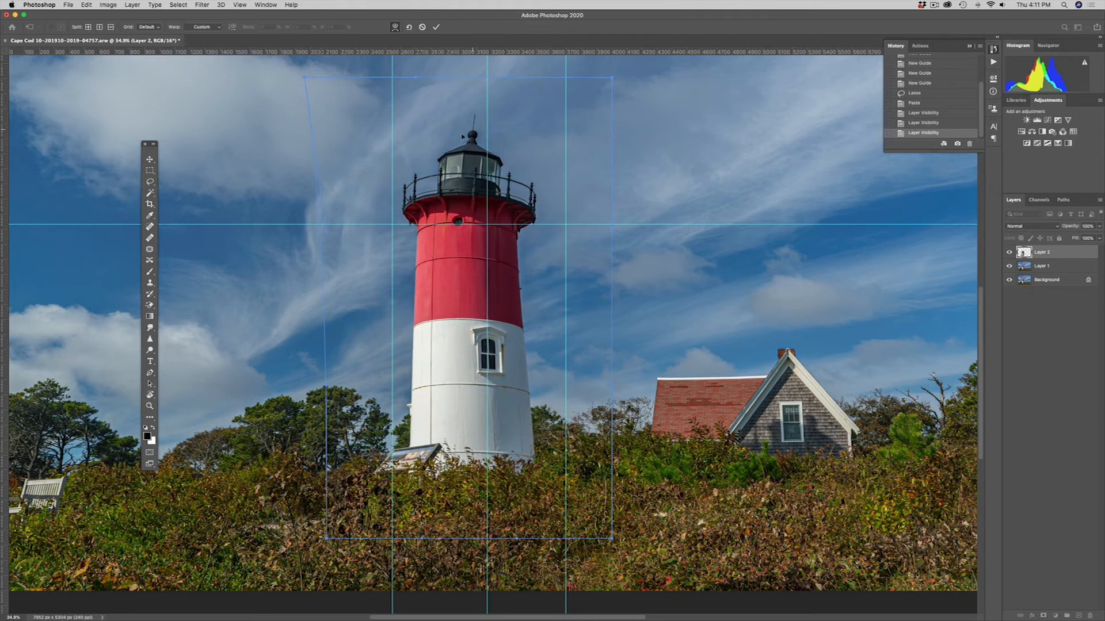
pyautogui.moveTo(507, 80); pyautogui.dragTo(451, 82)
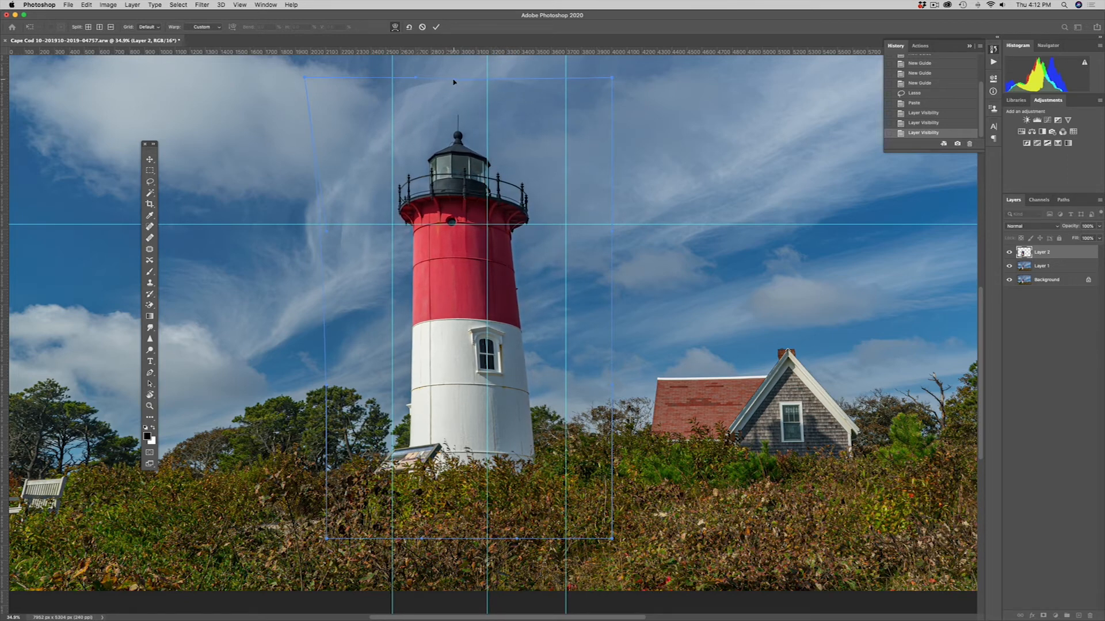
# - Move the warp's lower-left corner and the tower's lower left side outward, and nudge both ends of the gallery upward to level it
pyautogui.moveTo(326, 539); pyautogui.dragTo(318, 538)
pyautogui.moveTo(435, 426); pyautogui.dragTo(423, 426)
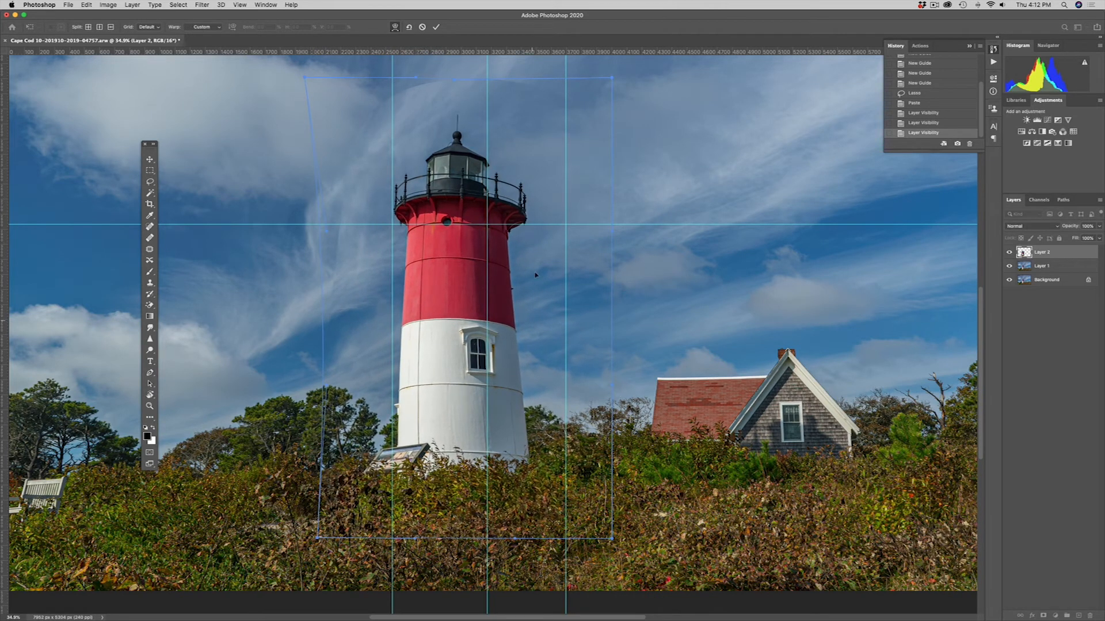
pyautogui.moveTo(522, 214); pyautogui.dragTo(522, 207)
pyautogui.moveTo(403, 195); pyautogui.dragTo(400, 196)
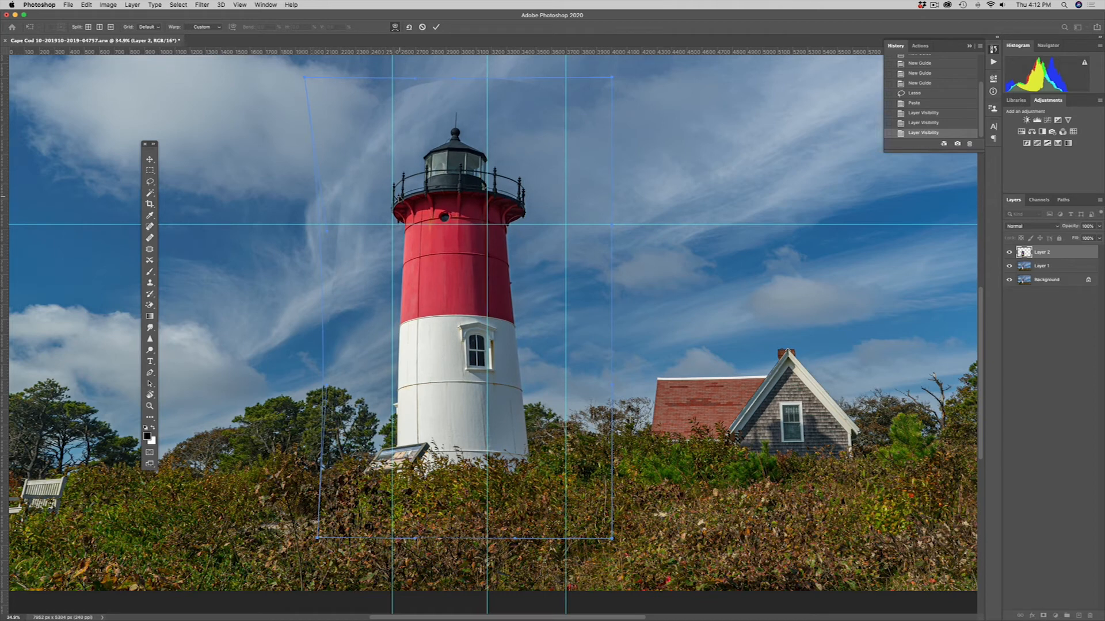
pyautogui.moveTo(515, 214); pyautogui.dragTo(516, 212)
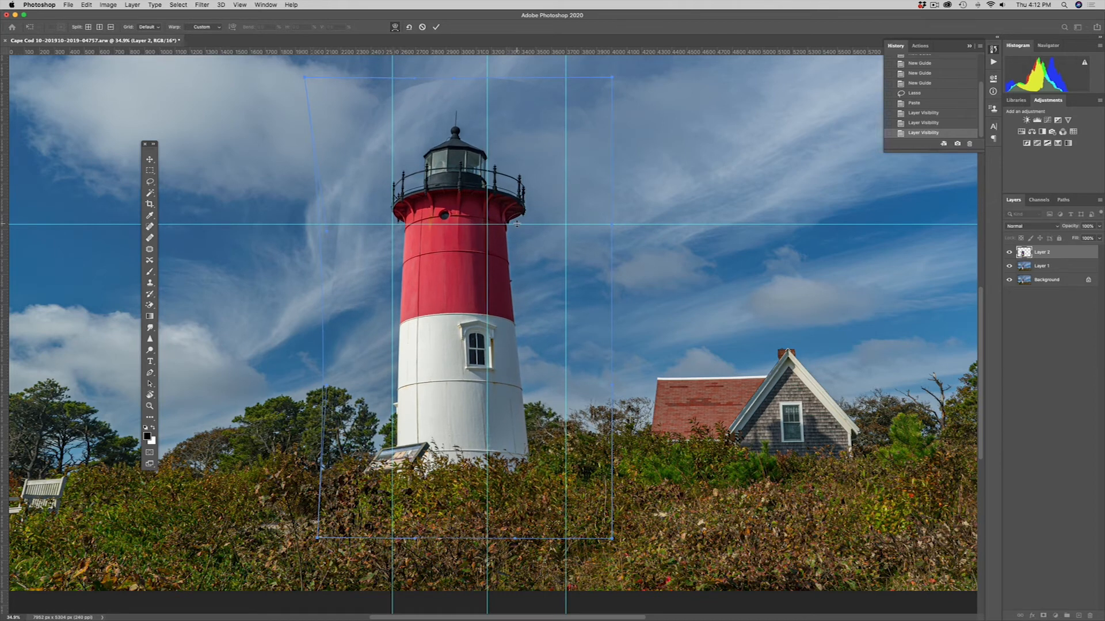
pyautogui.moveTo(457, 123); pyautogui.dragTo(459, 124)
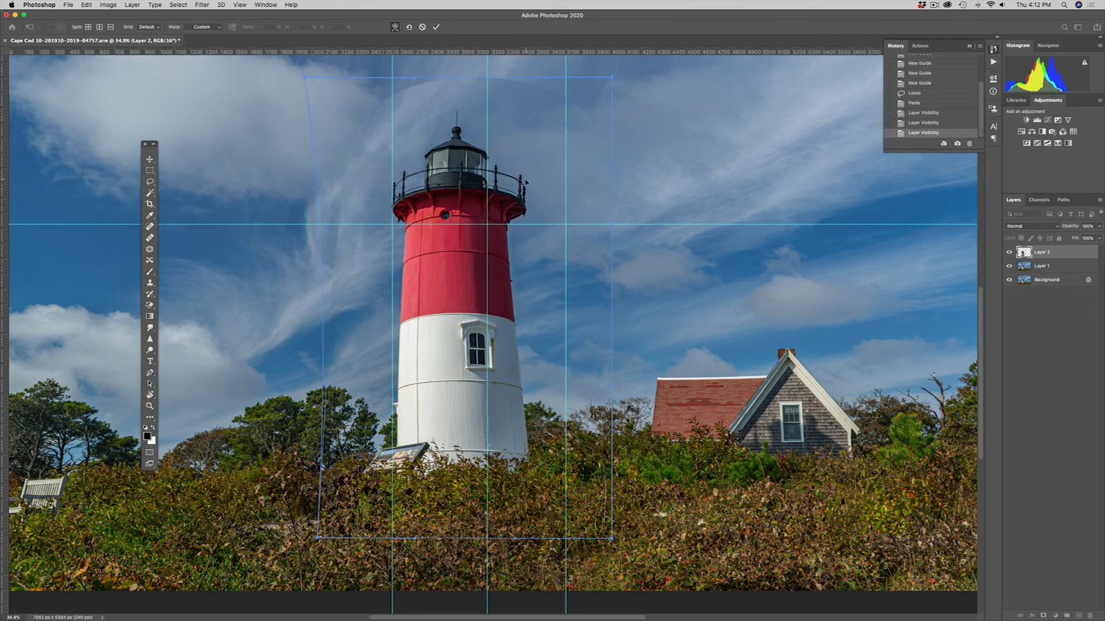
pyautogui.moveTo(524, 184); pyautogui.dragTo(524, 182)
# - Warp the lighthouse copy's top to the left and pull its lower side and base inward from the right to straighten the tower
pyautogui.moveTo(459, 80); pyautogui.dragTo(435, 80)
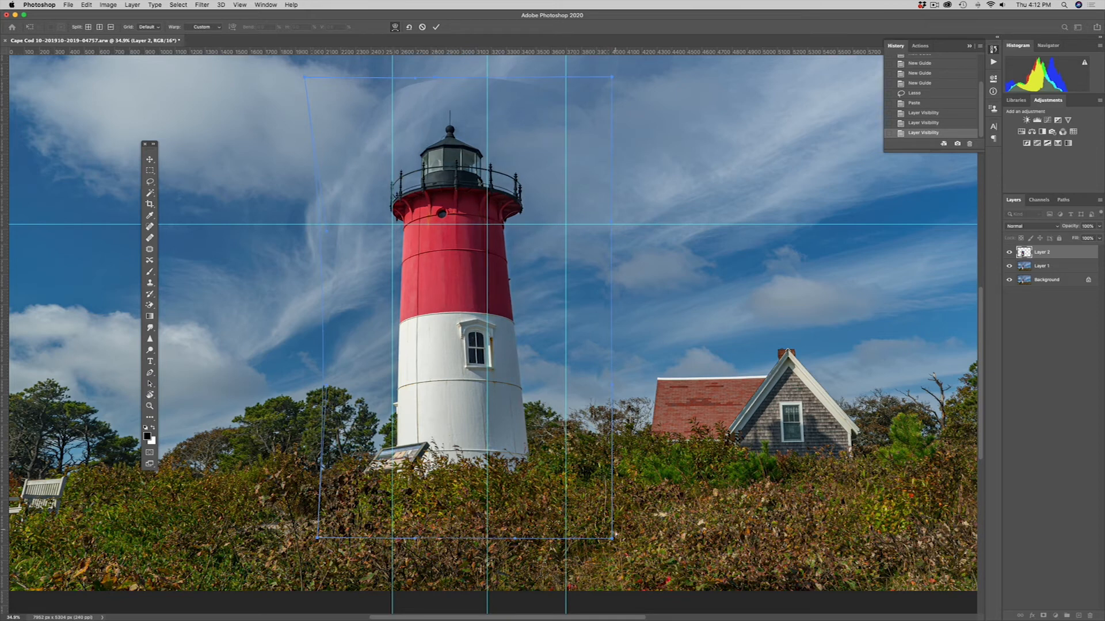
pyautogui.moveTo(613, 540); pyautogui.dragTo(605, 540)
pyautogui.moveTo(520, 431); pyautogui.dragTo(512, 431)
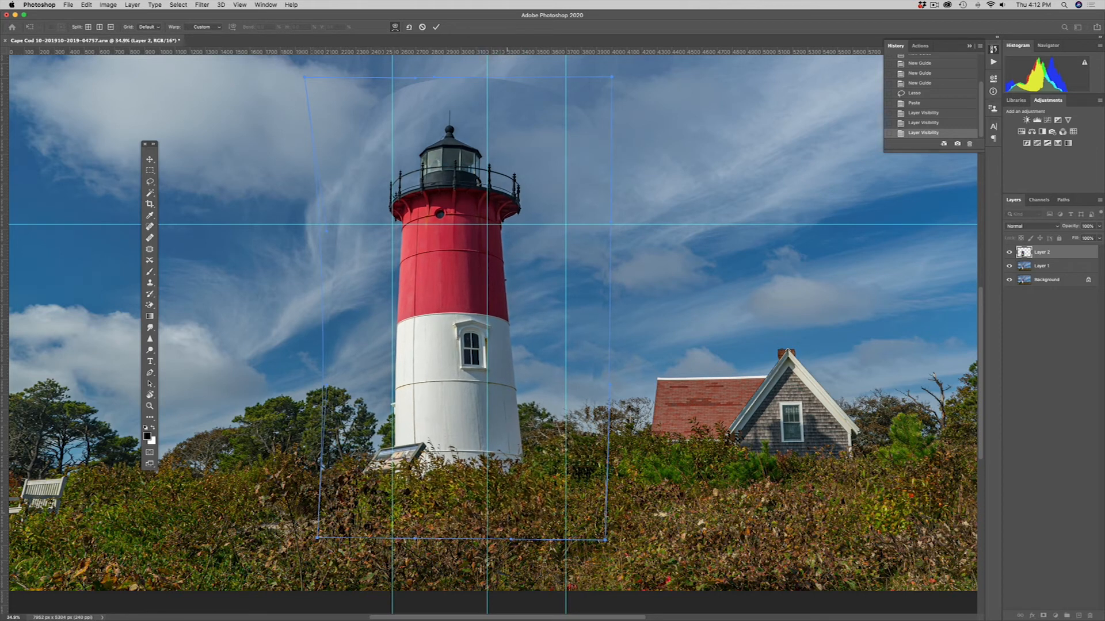
pyautogui.moveTo(511, 539); pyautogui.dragTo(468, 540)
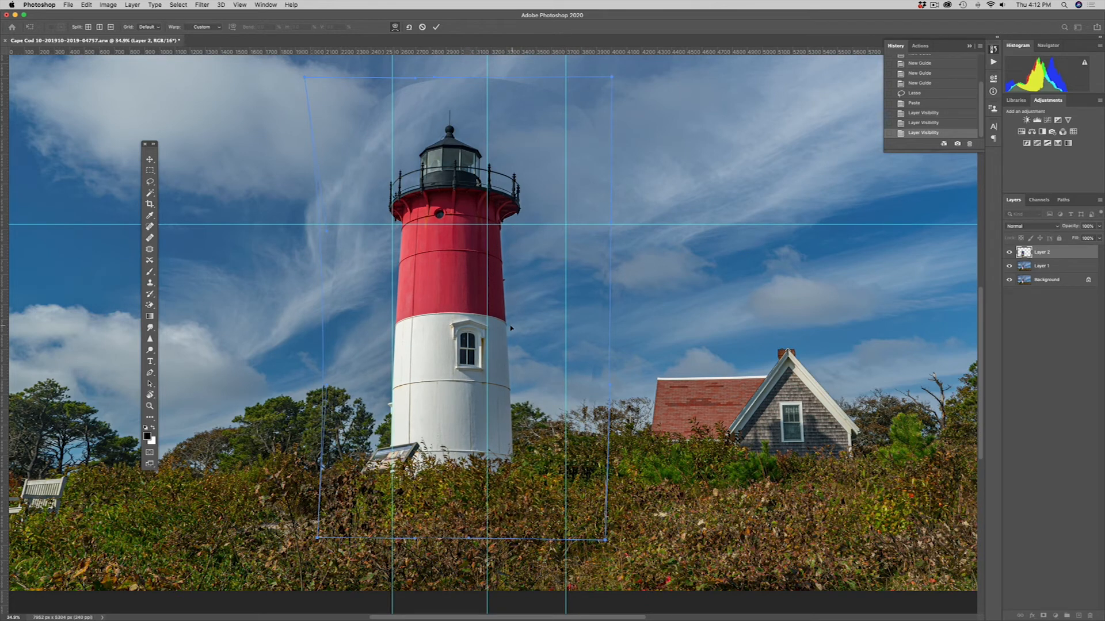
pyautogui.moveTo(506, 327)
pyautogui.mouseDown()
pyautogui.moveTo(516, 326)
pyautogui.moveTo(507, 326)
pyautogui.mouseUp()
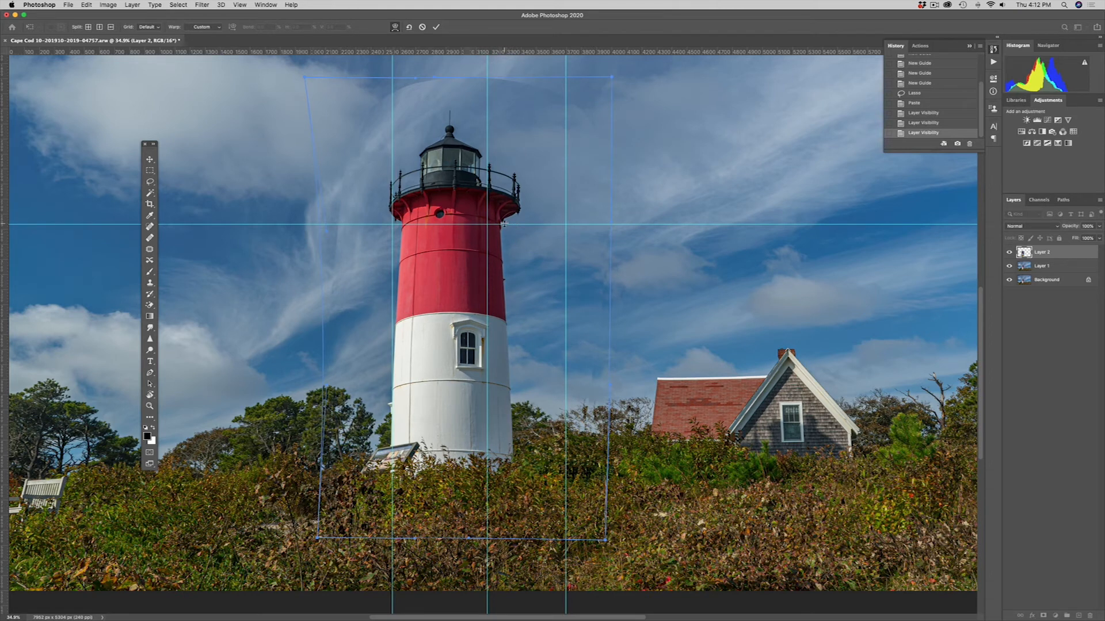
# - Raise the horizontal guide to the gallery railing, and finish and apply the warp with the lantern's tip nudged slightly left
pyautogui.moveTo(504, 224); pyautogui.dragTo(512, 183)
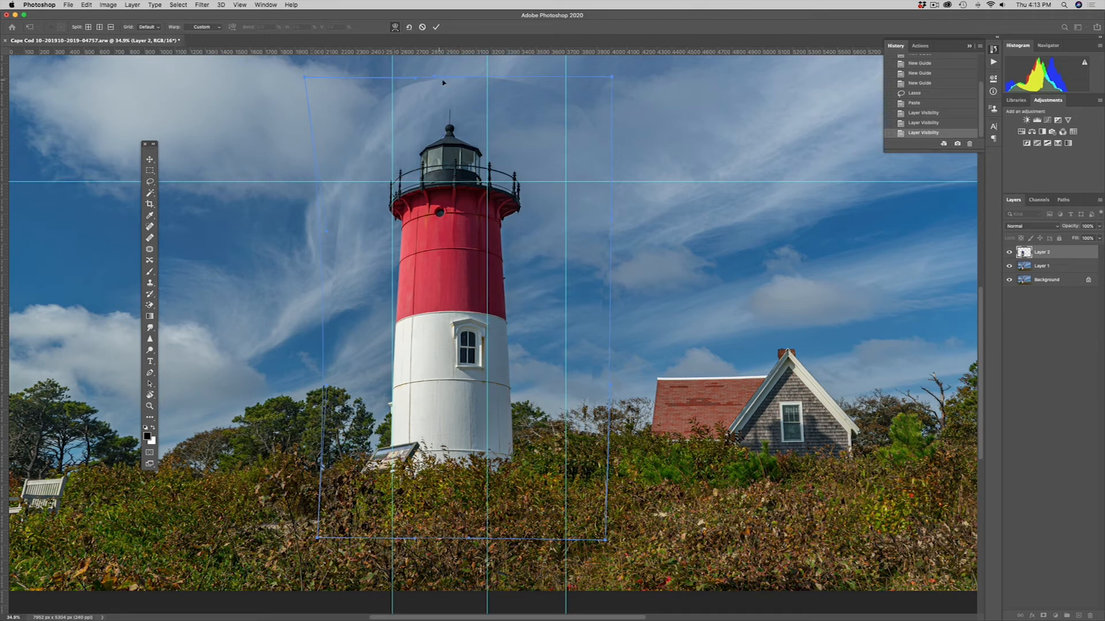
pyautogui.moveTo(450, 112); pyautogui.dragTo(448, 111)
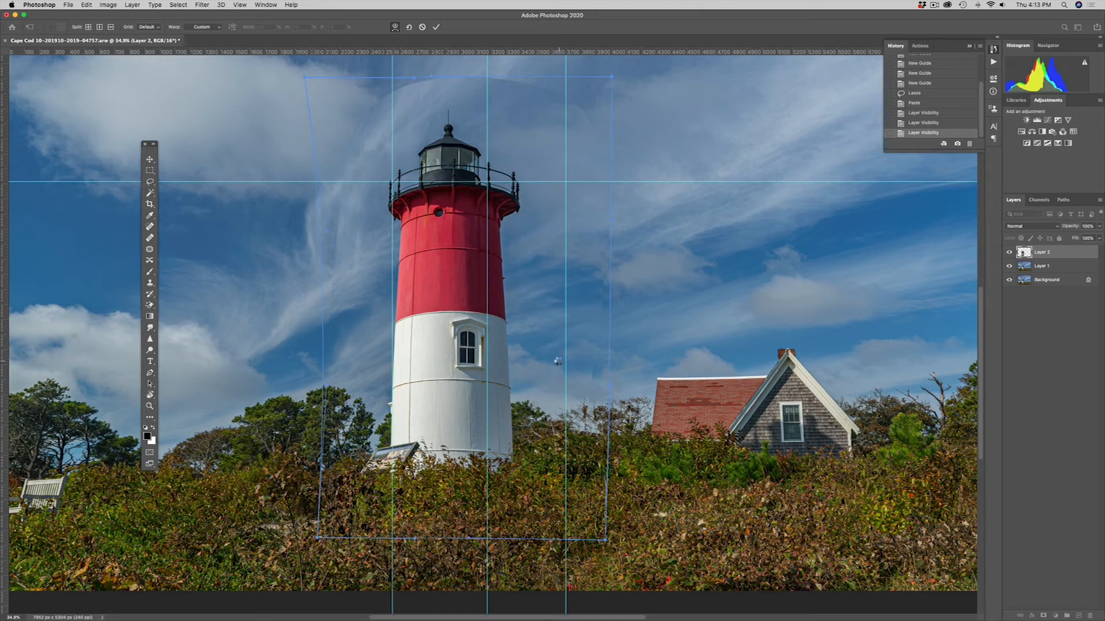
pyautogui.press('Return')
pyautogui.press('z')
pyautogui.moveTo(1010, 266); pyautogui.dragTo(1009, 281)
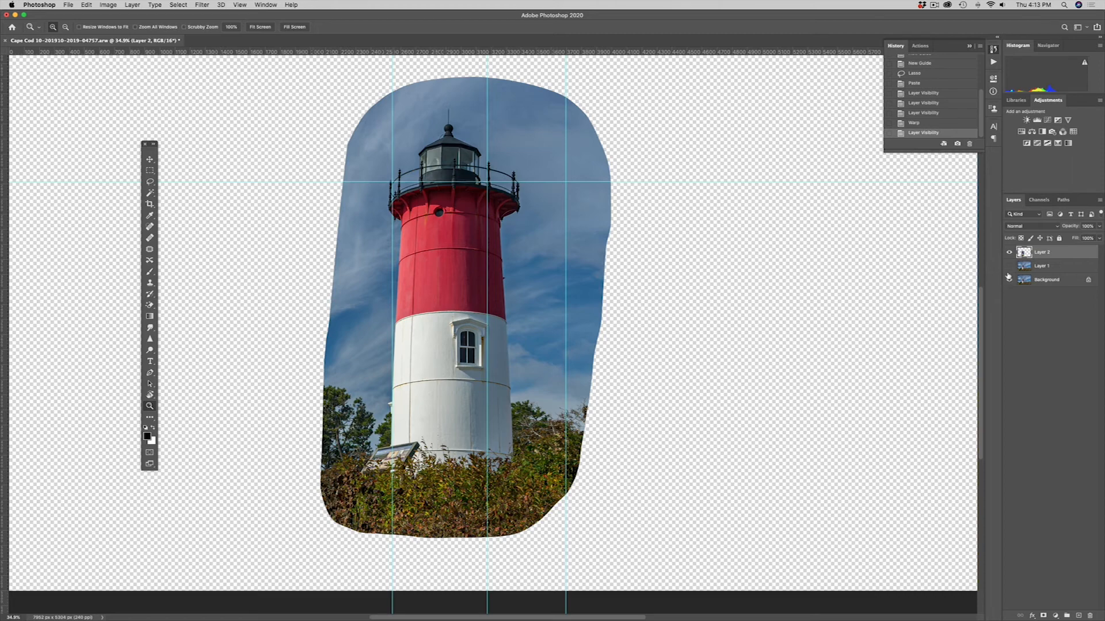
pyautogui.moveTo(1009, 279); pyautogui.dragTo(1010, 266)
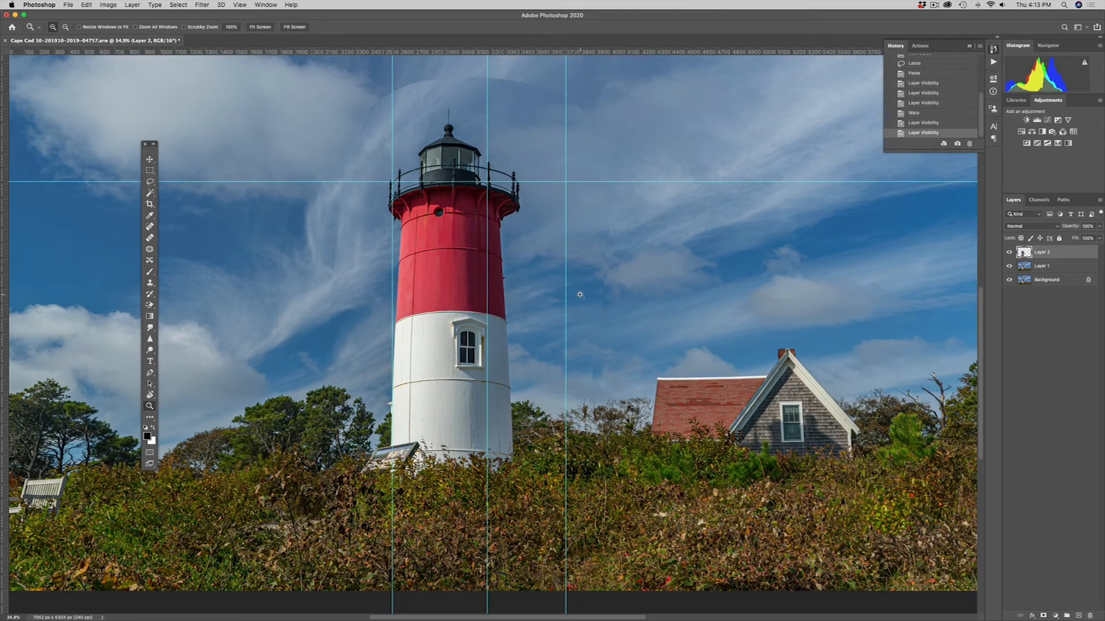
# - Widen the lighthouse copy to about 103% with Free Transform, extending its right side outward and moving its left side slightly inward
pyautogui.press('super+t')
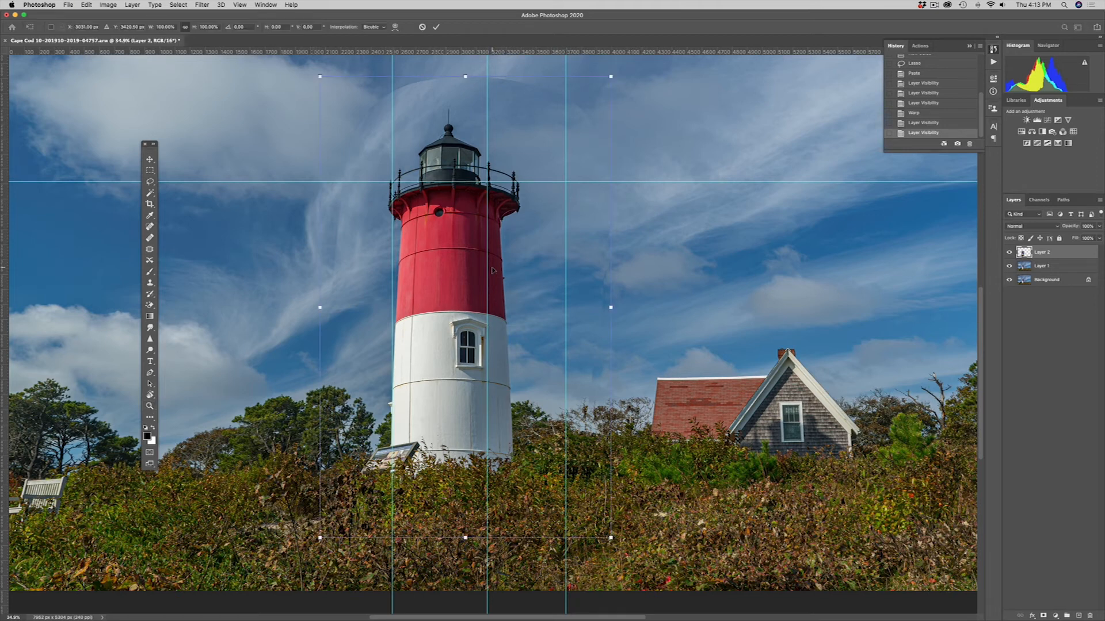
pyautogui.moveTo(610, 307)
pyautogui.mouseDown()
pyautogui.moveTo(622, 307)
pyautogui.moveTo(600, 307)
pyautogui.mouseUp()
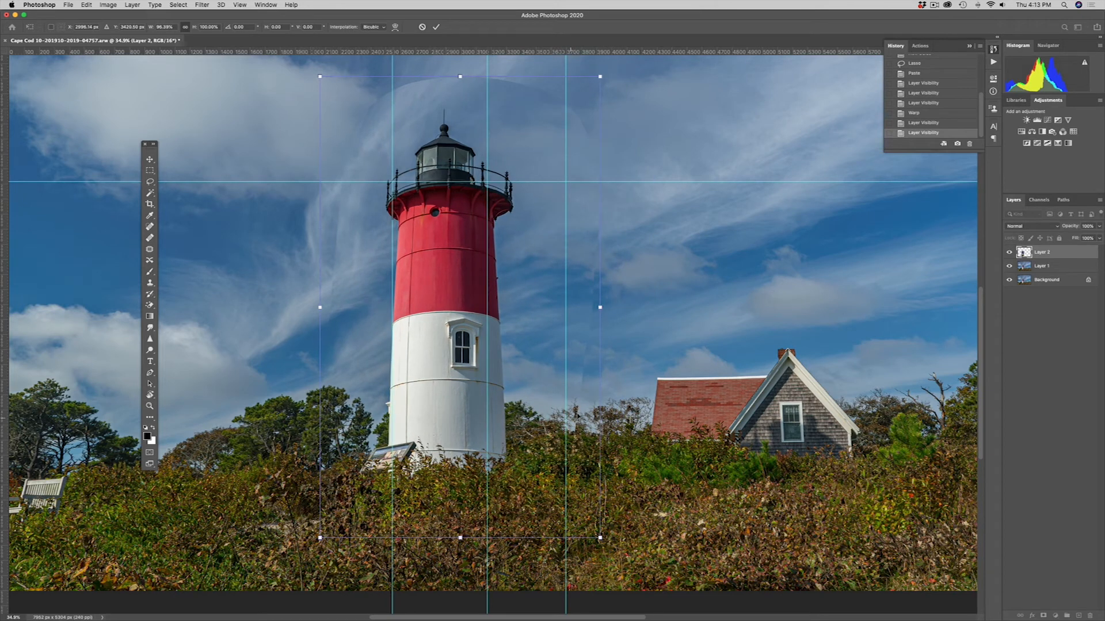
pyautogui.moveTo(600, 307); pyautogui.dragTo(624, 308)
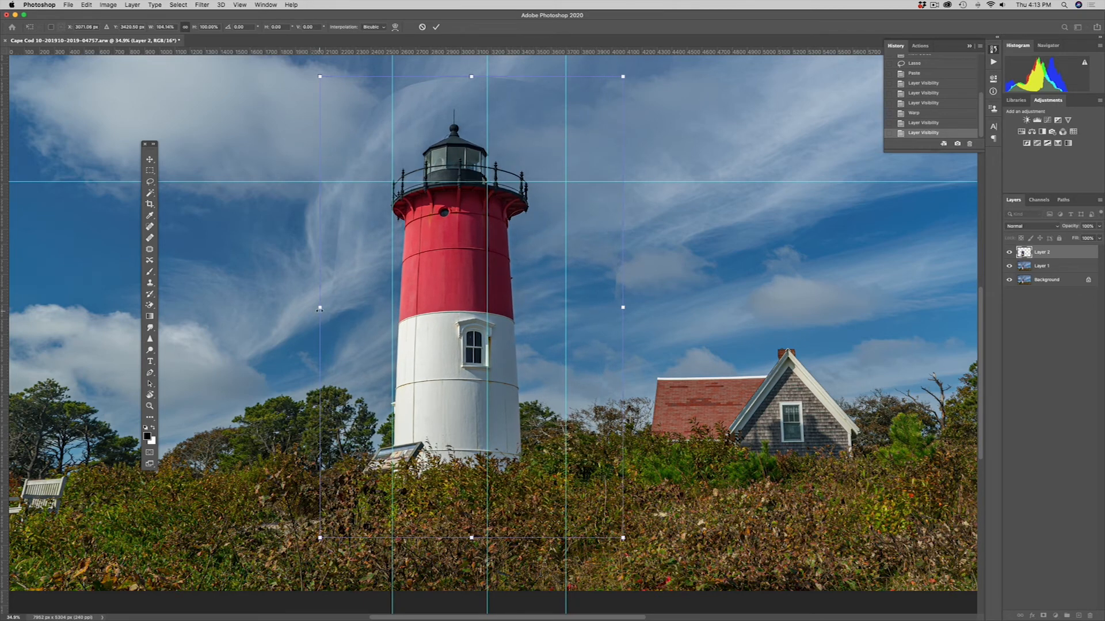
pyautogui.moveTo(319, 308); pyautogui.dragTo(324, 309)
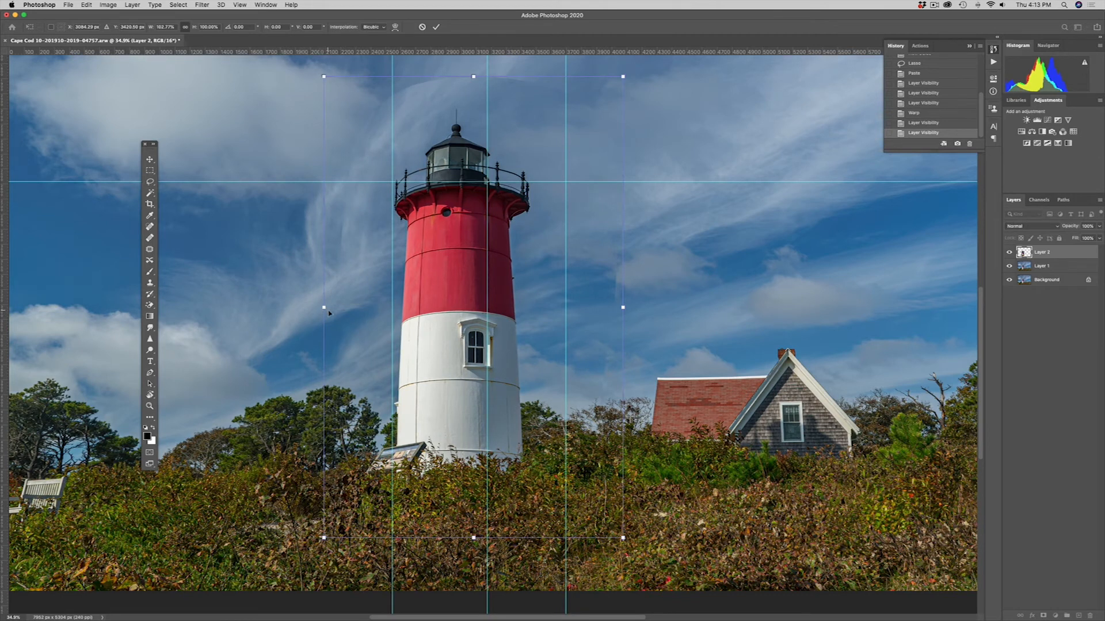
pyautogui.press('Return')
pyautogui.press('z')
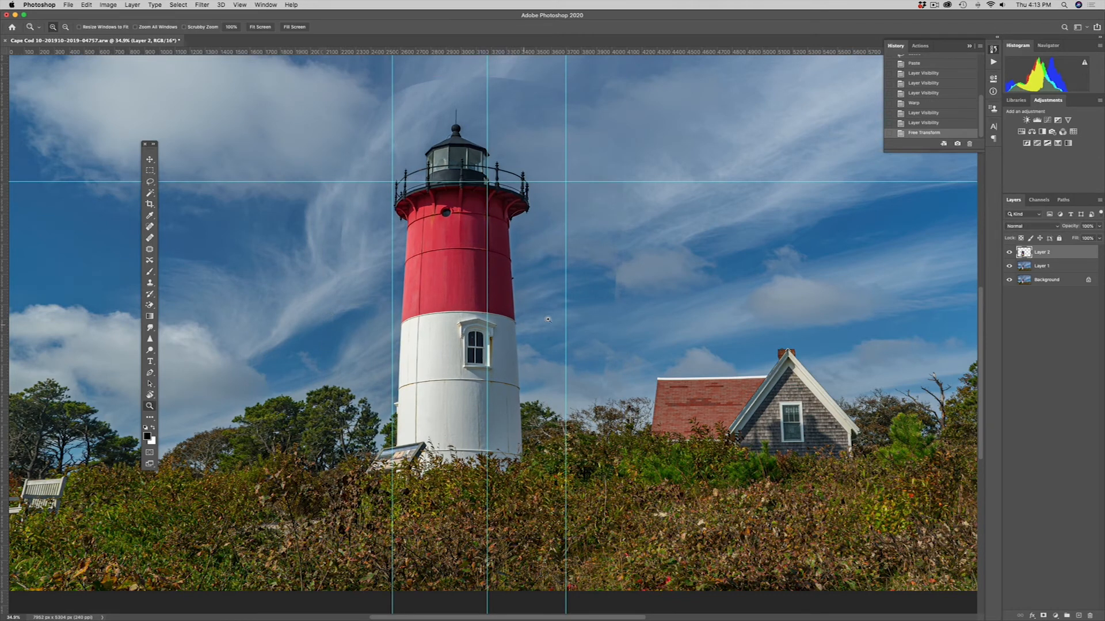
# - Clear all guides, and paint out the lighthouse copy's visible edge in the sky on a new layer mask
pyautogui.click(234, 5)
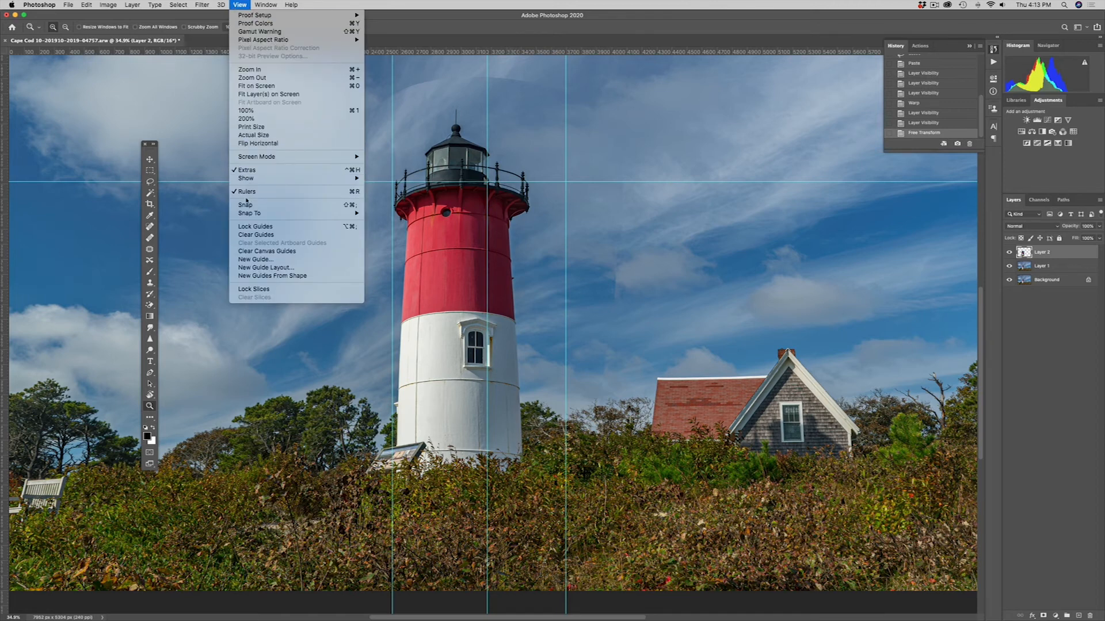
pyautogui.click(252, 235)
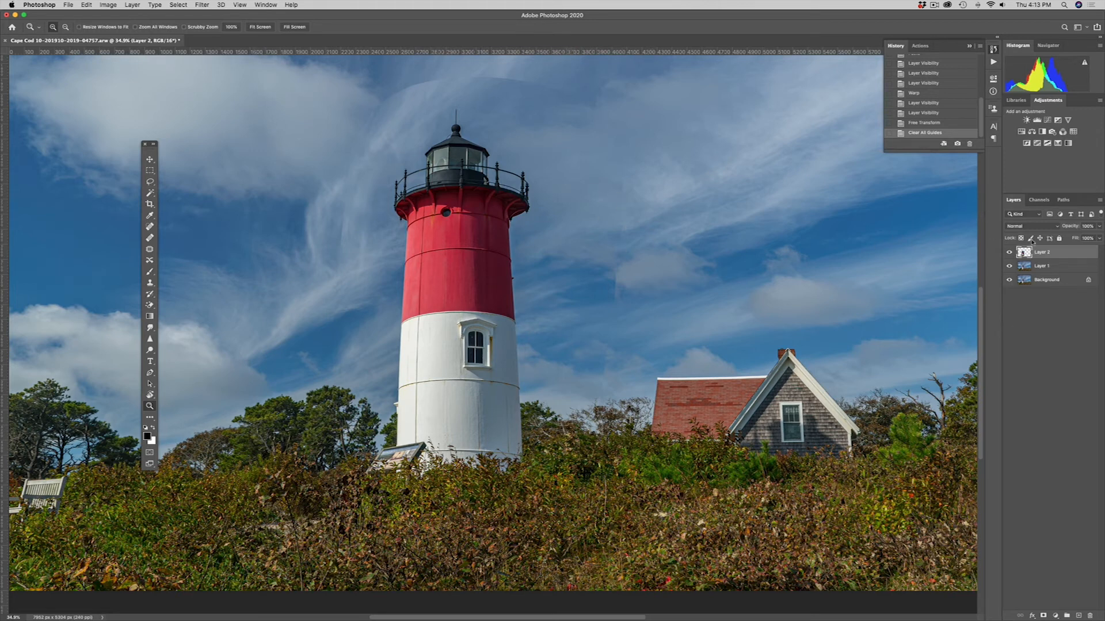
pyautogui.click(1044, 616)
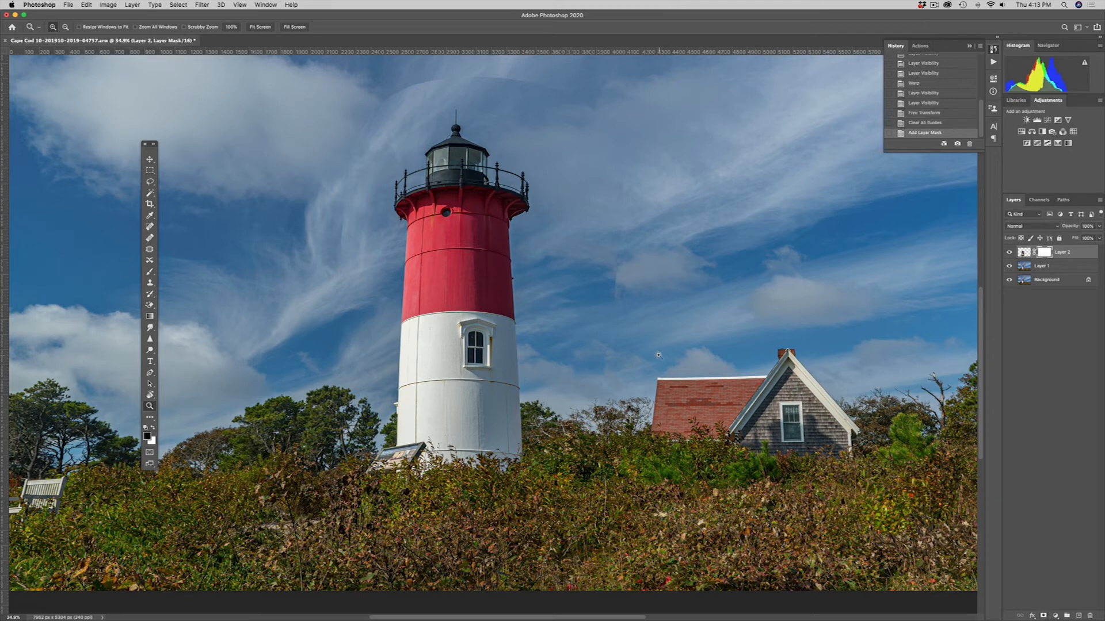
pyautogui.press('b')
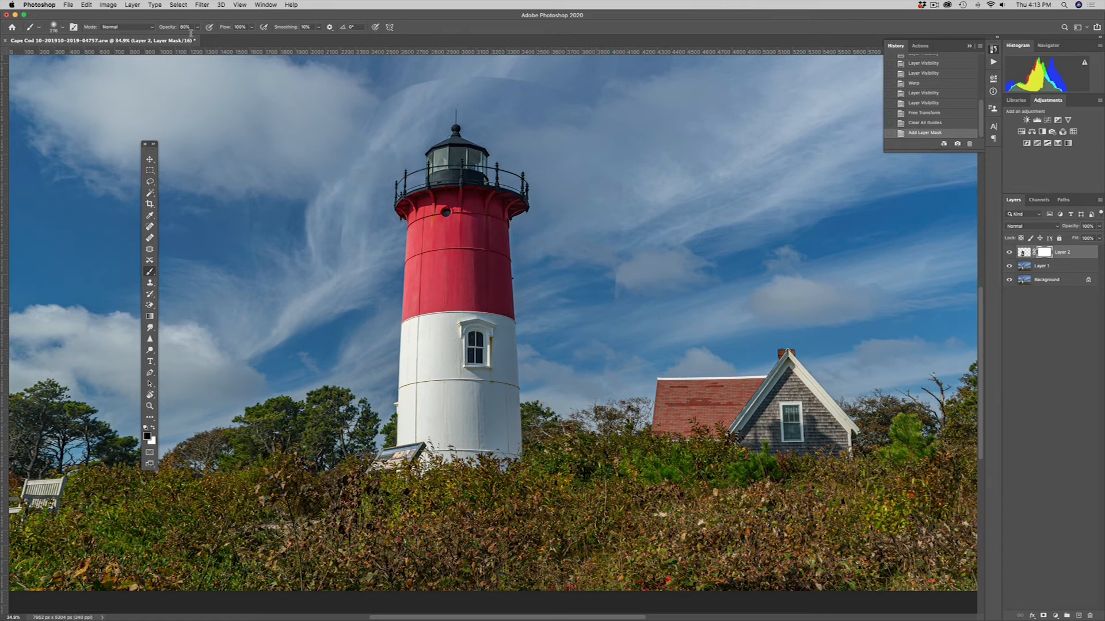
pyautogui.moveTo(635, 274)
pyautogui.mouseDown()
pyautogui.moveTo(617, 282)
pyautogui.moveTo(618, 259)
pyautogui.mouseUp()
pyautogui.moveTo(624, 224)
pyautogui.mouseDown()
pyautogui.moveTo(649, 193)
pyautogui.moveTo(630, 179)
pyautogui.moveTo(626, 115)
pyautogui.moveTo(509, 78)
pyautogui.moveTo(424, 85)
pyautogui.mouseUp()
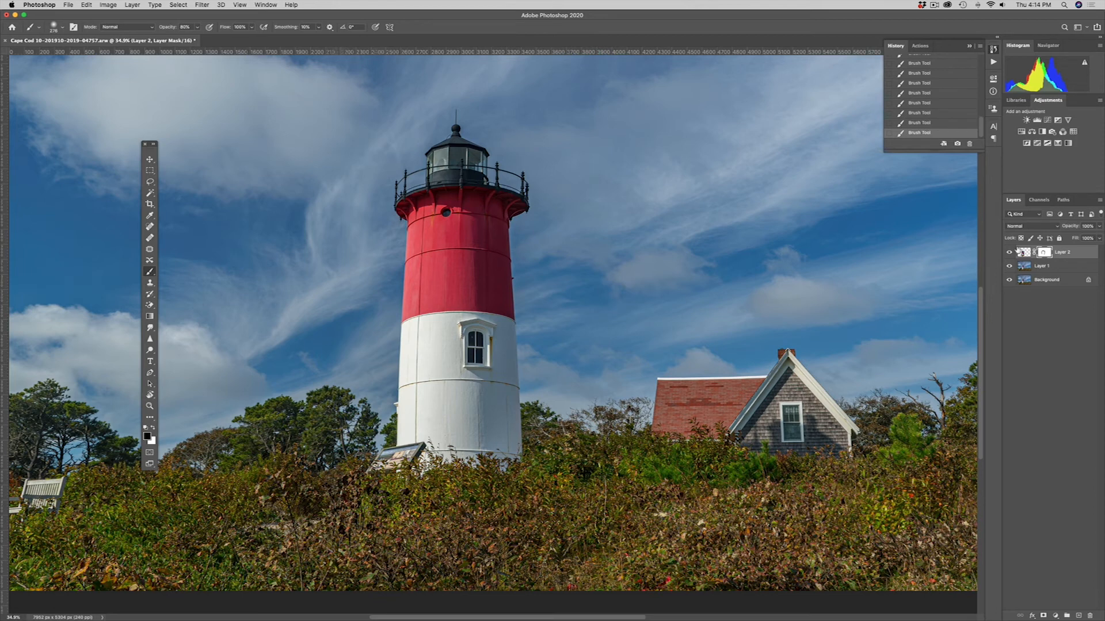
# - Compare the image with and without the lighthouse copy, and mask out the copy's lower edge across the shrubs
pyautogui.click(1010, 252)
pyautogui.click(1009, 252)
pyautogui.click(1009, 253)
pyautogui.click(1010, 253)
pyautogui.click(1010, 252)
pyautogui.click(1010, 253)
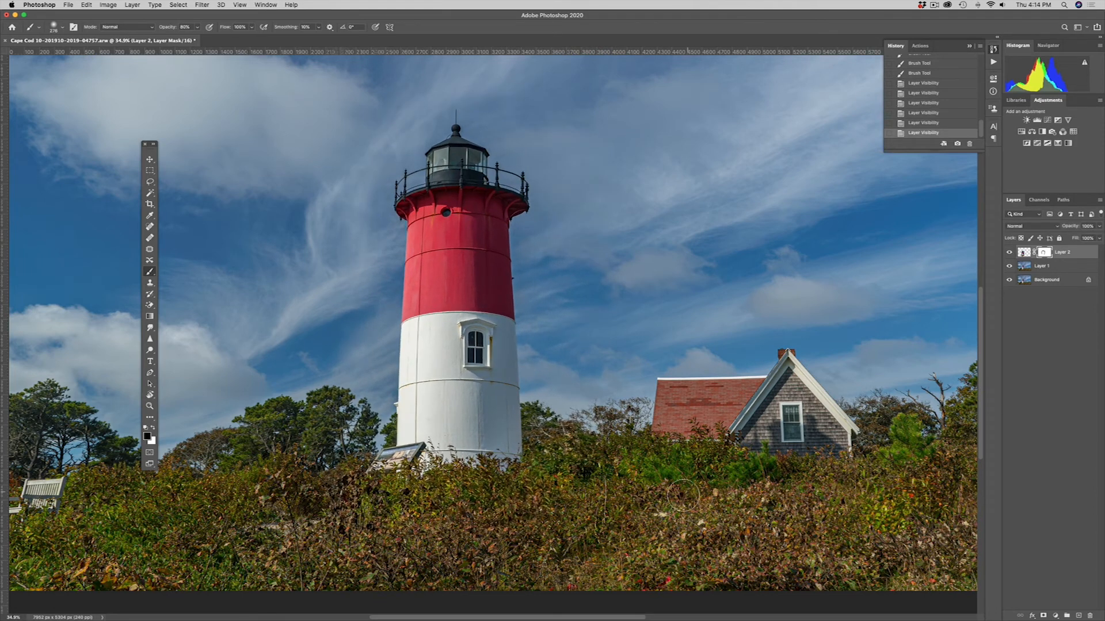
pyautogui.moveTo(578, 514)
pyautogui.mouseDown()
pyautogui.moveTo(490, 528)
pyautogui.moveTo(401, 518)
pyautogui.moveTo(487, 532)
pyautogui.moveTo(534, 523)
pyautogui.mouseUp()
pyautogui.click(438, 528)
pyautogui.click(378, 512)
pyautogui.click(361, 504)
pyautogui.click(340, 487)
pyautogui.click(333, 478)
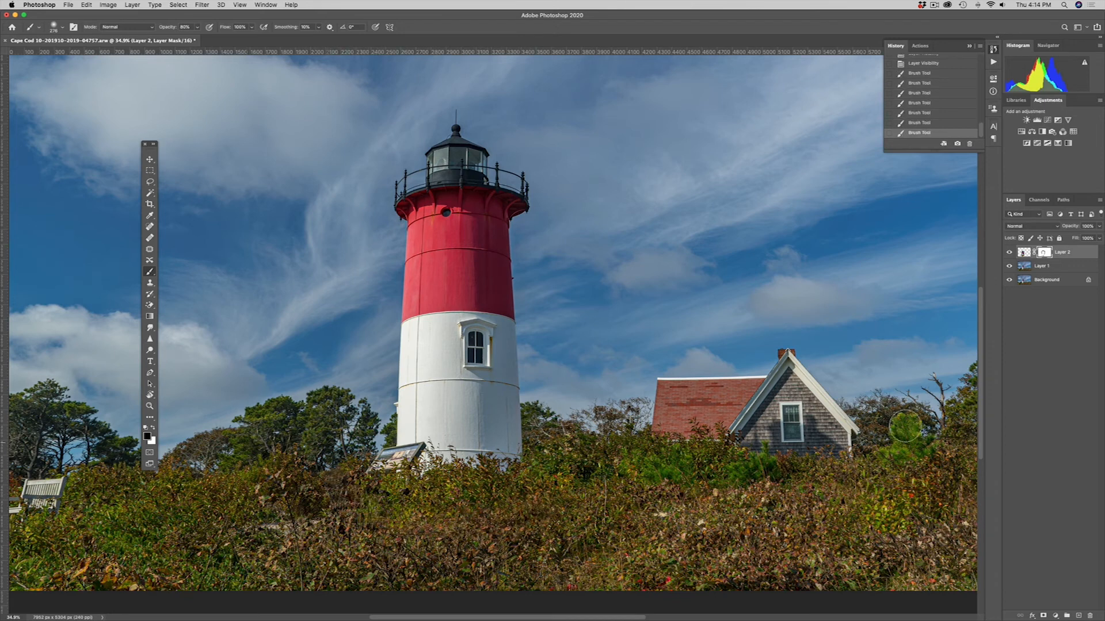
# - Toggle the lighthouse copy's visibility to check the blend, and mask out its remaining sky edges on both sides of the tower
pyautogui.click(1010, 253)
pyautogui.click(1010, 253)
pyautogui.click(1009, 252)
pyautogui.click(1010, 252)
pyautogui.click(1010, 253)
pyautogui.click(1011, 253)
pyautogui.click(1011, 253)
pyautogui.click(1011, 254)
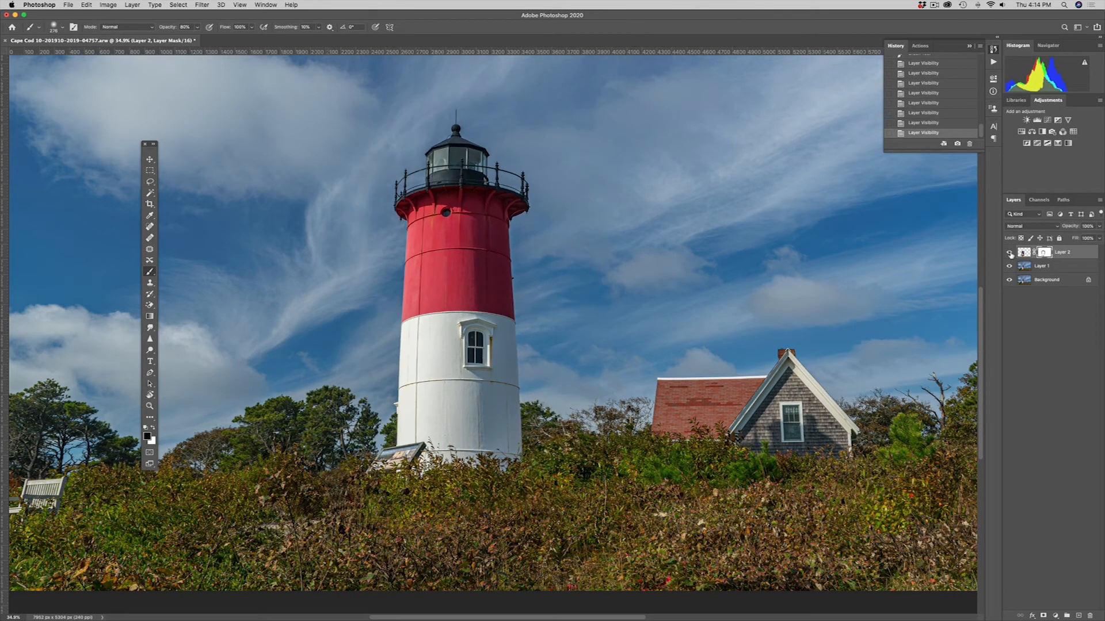
pyautogui.moveTo(625, 307)
pyautogui.mouseDown()
pyautogui.moveTo(599, 288)
pyautogui.moveTo(611, 300)
pyautogui.mouseUp()
pyautogui.moveTo(348, 265); pyautogui.dragTo(328, 295)
# - Lasso loosely around the house on Layer 1, copy it onto a new layer, and check the copy by toggling the other layers' visibility
pyautogui.hscroll(10, 783, 431)
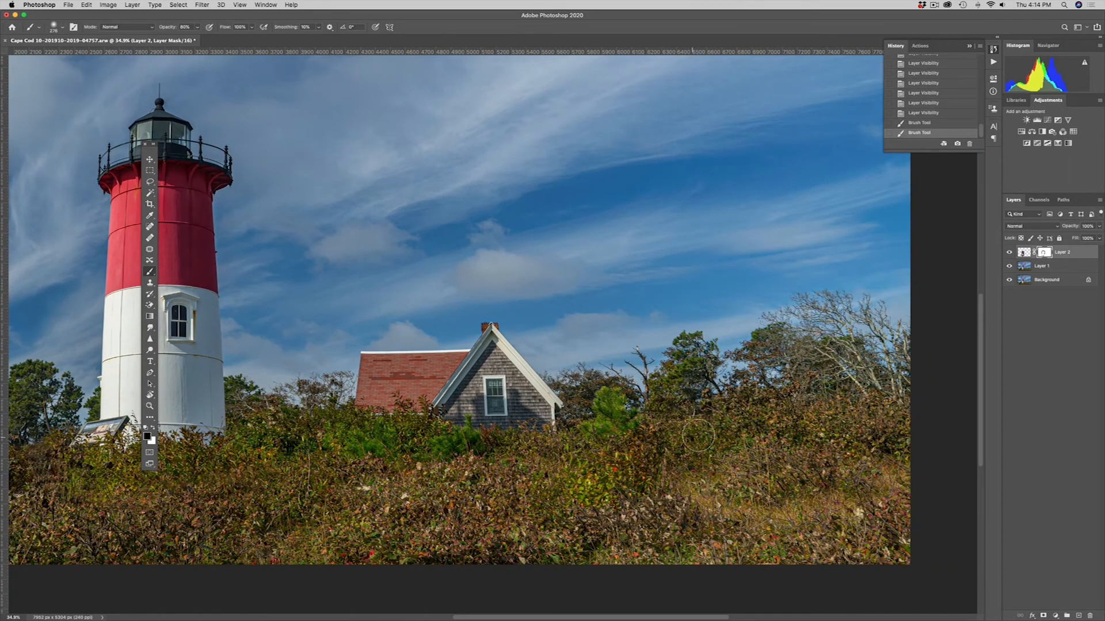
pyautogui.click(1029, 266)
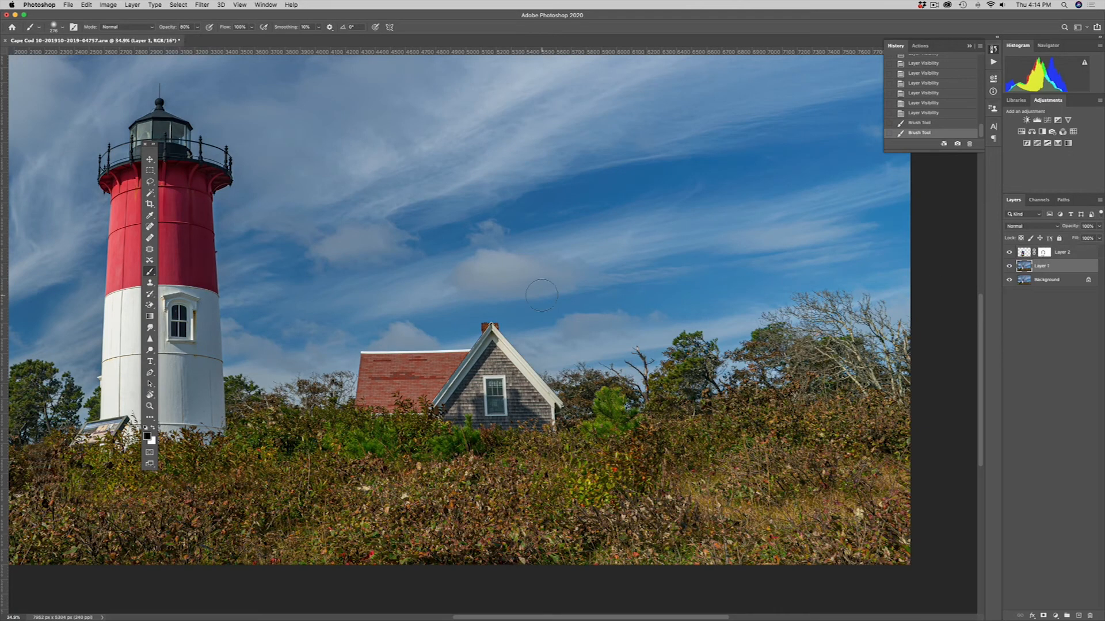
pyautogui.press('l')
pyautogui.moveTo(458, 266)
pyautogui.mouseDown()
pyautogui.moveTo(361, 298)
pyautogui.moveTo(323, 328)
pyautogui.moveTo(308, 356)
pyautogui.moveTo(309, 485)
pyautogui.moveTo(344, 477)
pyautogui.moveTo(579, 495)
pyautogui.moveTo(611, 473)
pyautogui.moveTo(588, 306)
pyautogui.mouseUp()
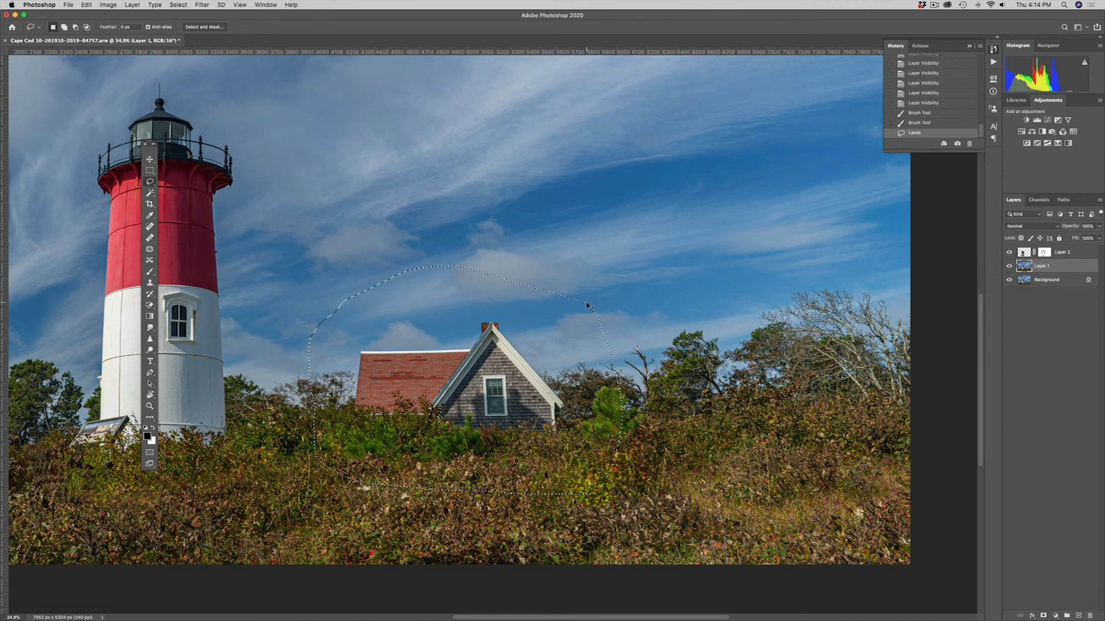
pyautogui.press('super+c')
pyautogui.press('super+v')
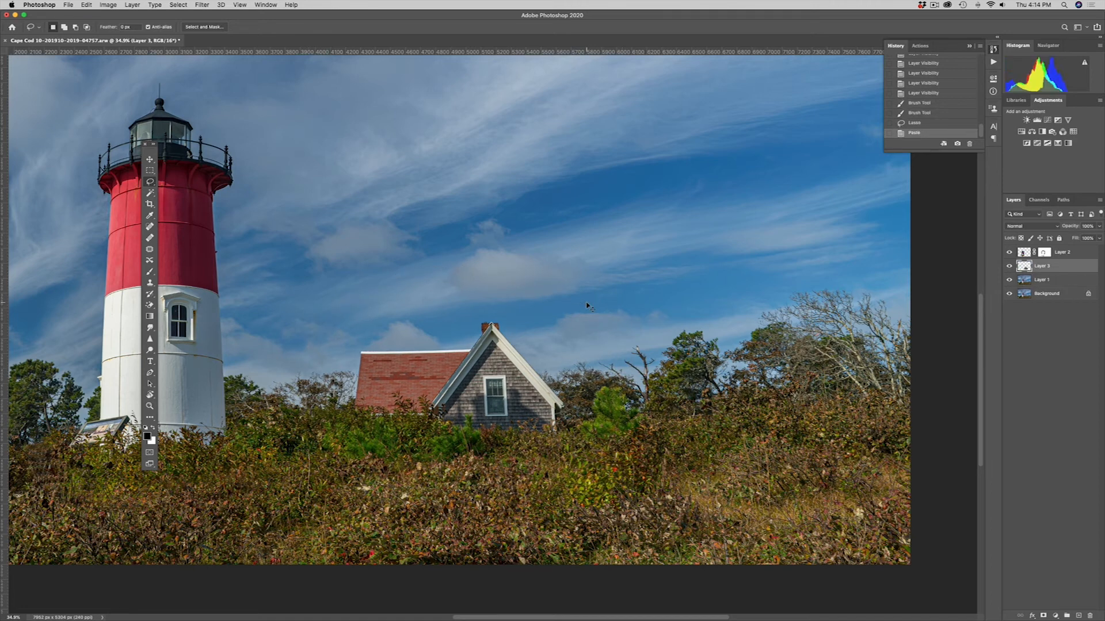
pyautogui.click(1008, 252)
pyautogui.click(1009, 280)
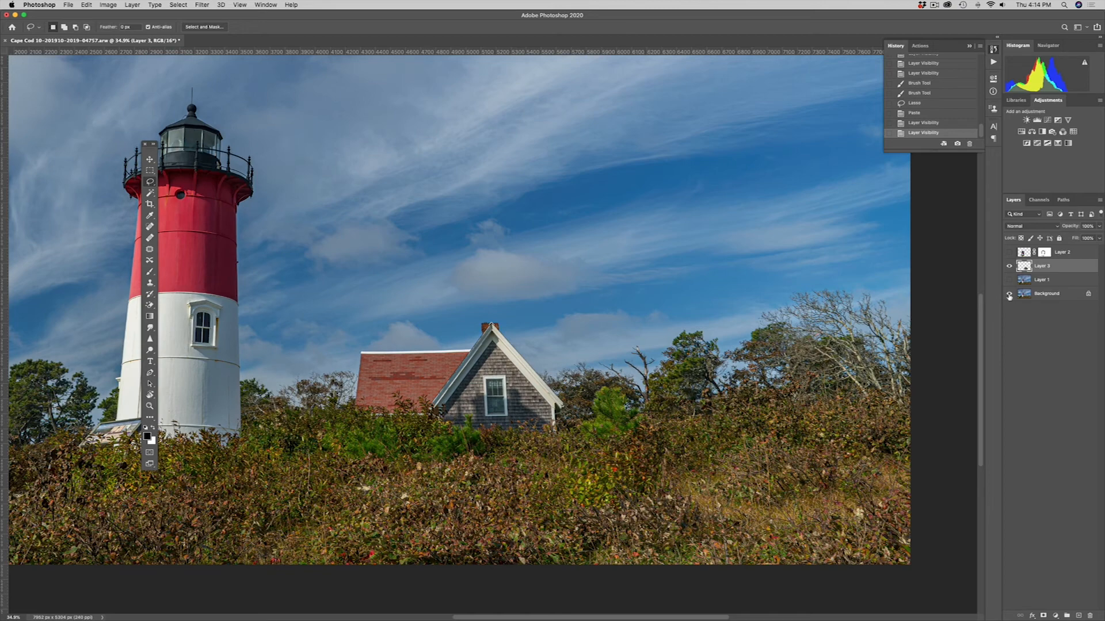
pyautogui.click(1008, 295)
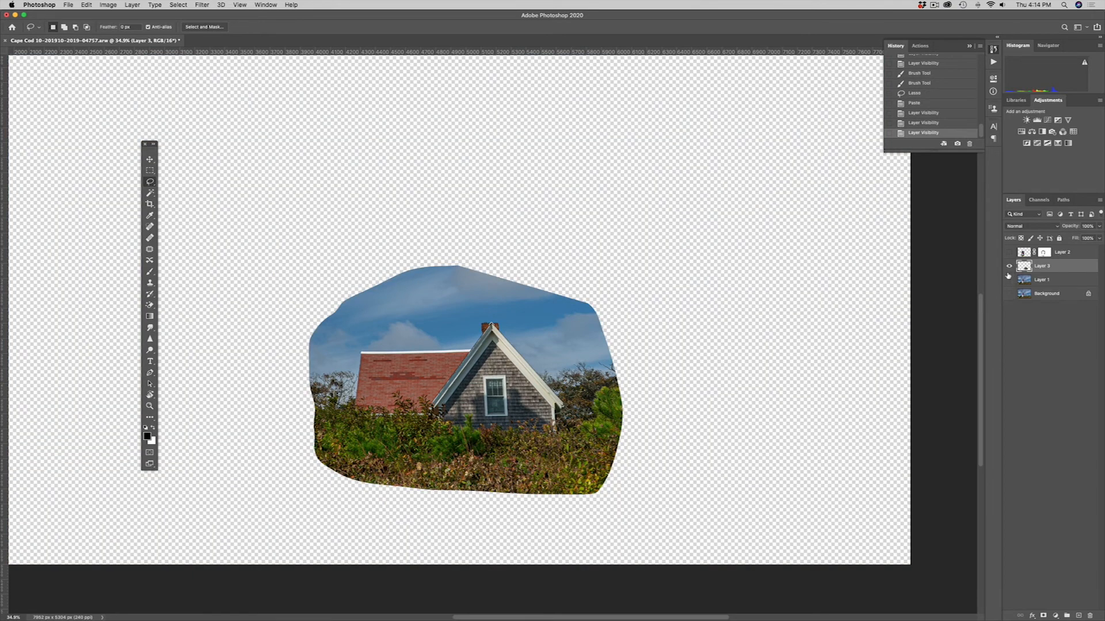
pyautogui.click(1009, 279)
pyautogui.click(1008, 294)
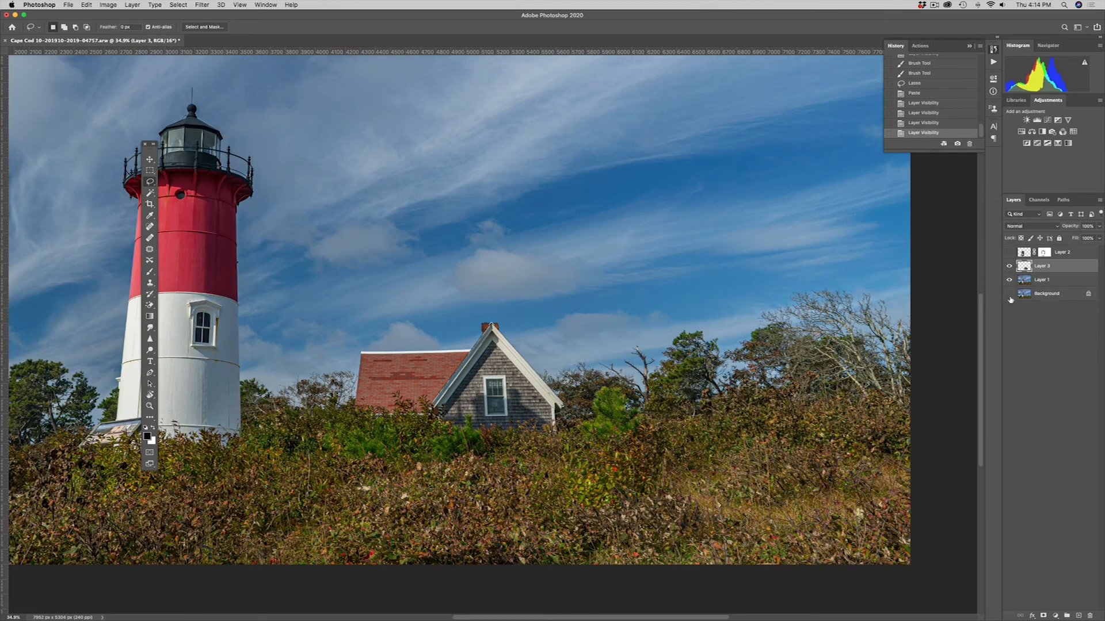
pyautogui.click(1009, 252)
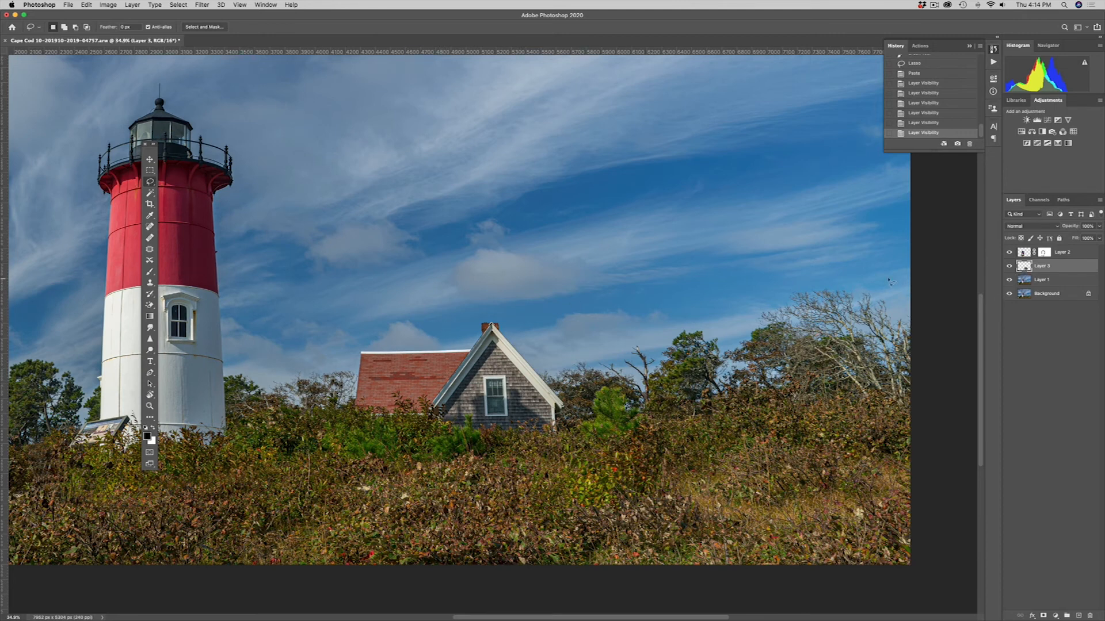
# - Distort the house copy with Free Transform, pulling its upper corners outward and narrowing its right side slightly, and add a layer mask
pyautogui.hotkey('ctrl', 't')
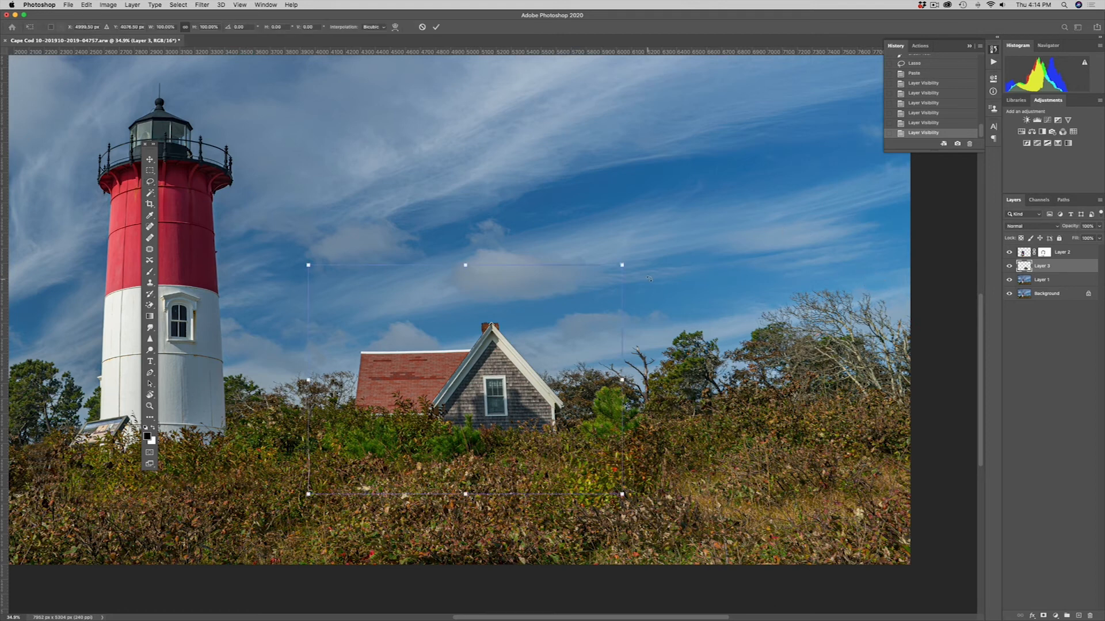
pyautogui.moveTo(622, 265); pyautogui.dragTo(642, 266)
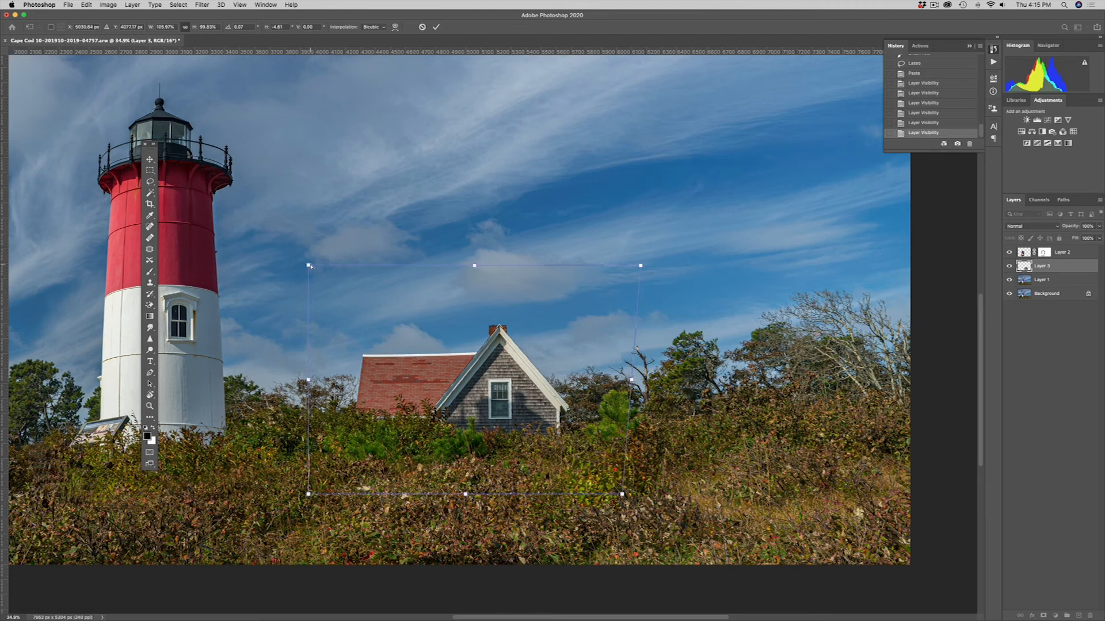
pyautogui.moveTo(309, 265); pyautogui.dragTo(306, 263)
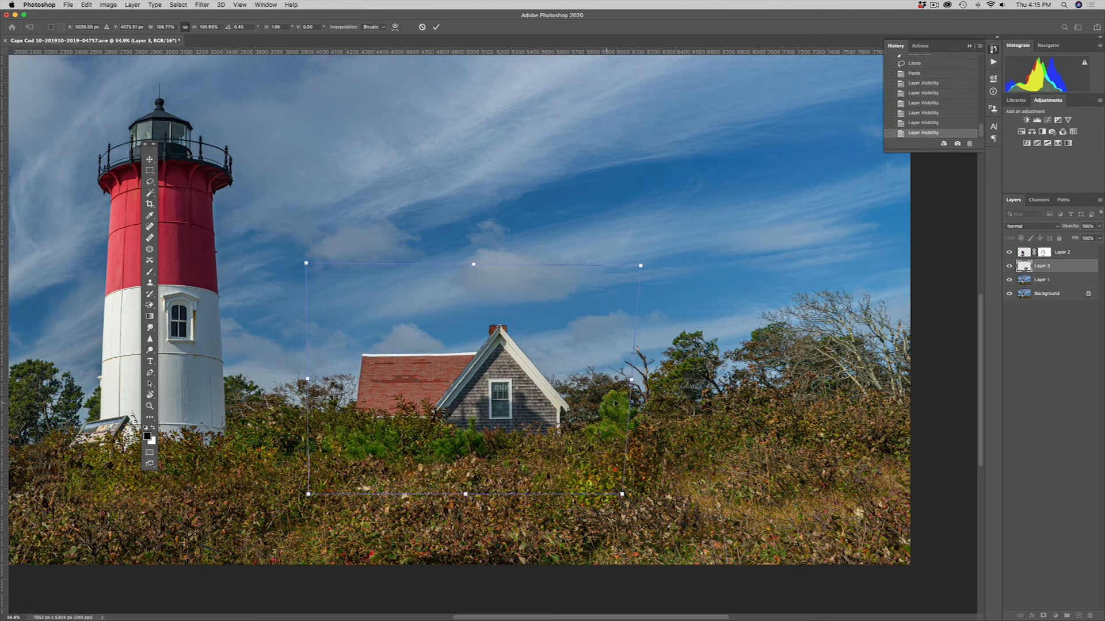
pyautogui.moveTo(632, 381); pyautogui.dragTo(629, 379)
pyautogui.press('Return')
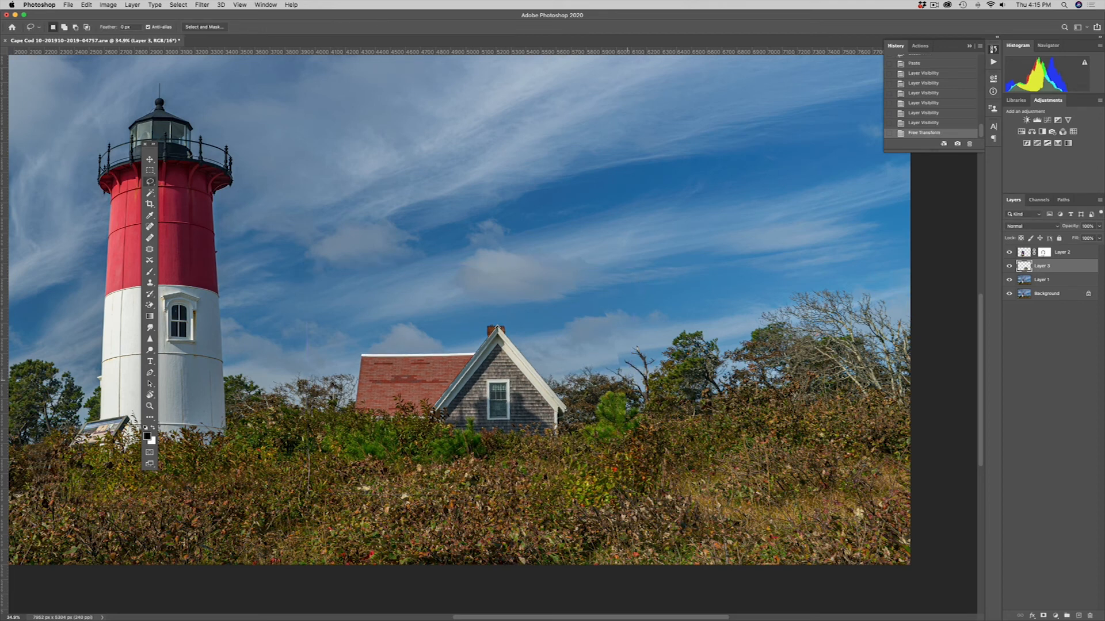
pyautogui.click(1043, 616)
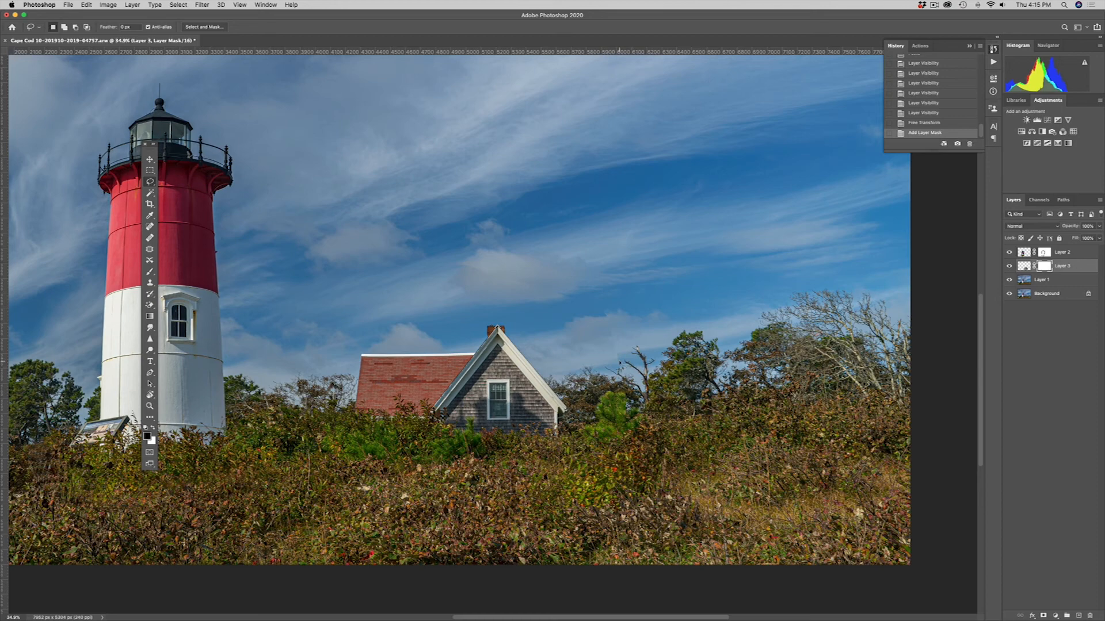
pyautogui.press('z')
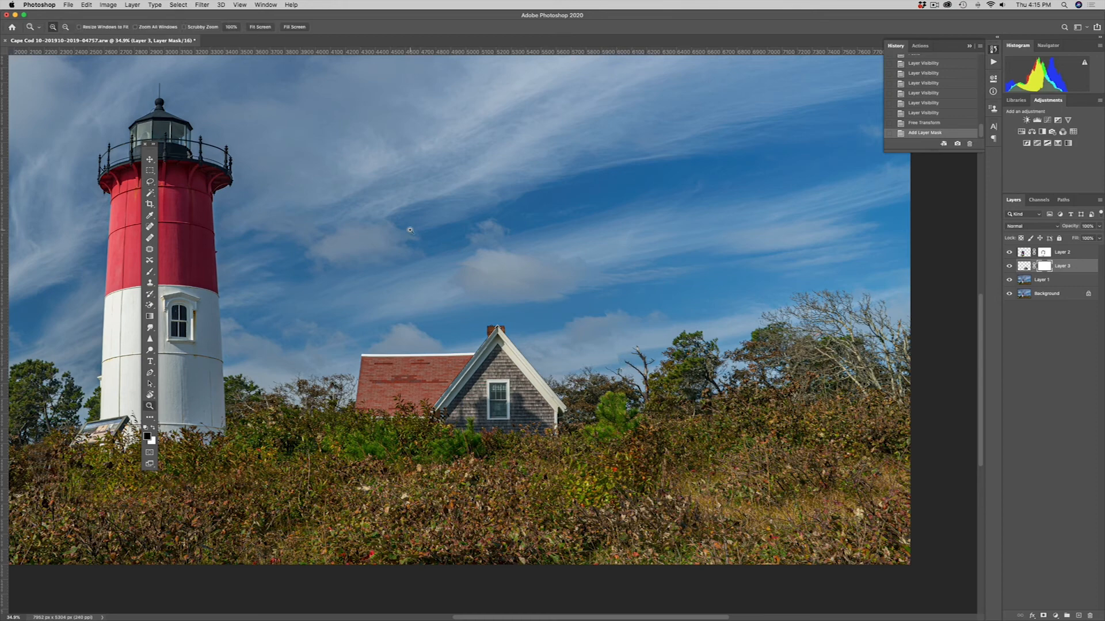
# - Brush on the house copy's layer mask to blend its sky edges beside and above the house into the background
pyautogui.moveTo(409, 230); pyautogui.dragTo(748, 475)
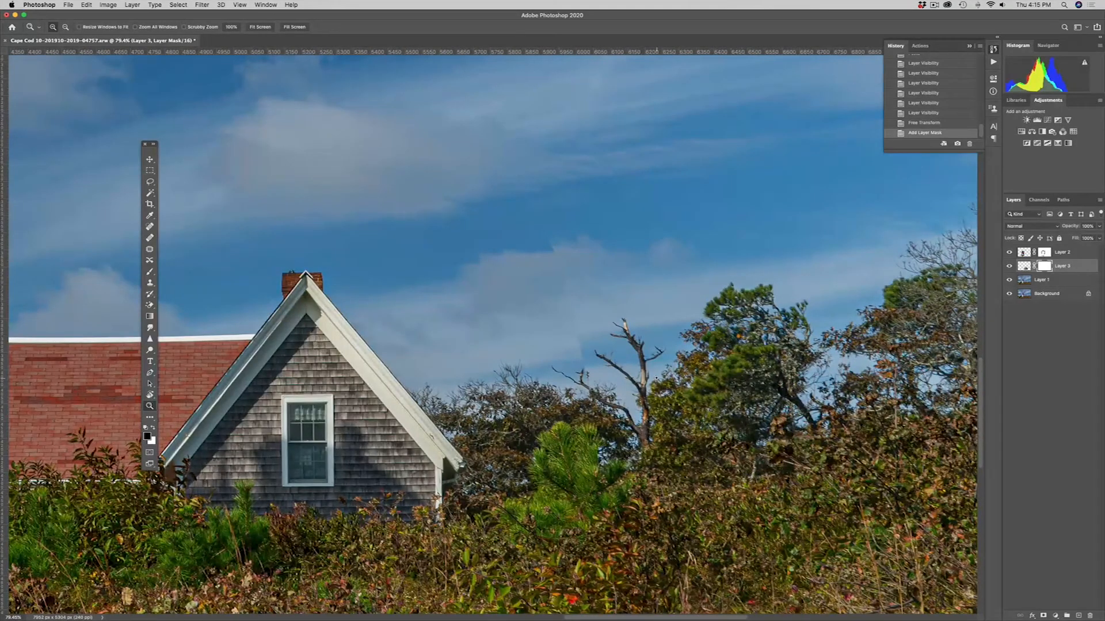
pyautogui.press('b')
pyautogui.moveTo(573, 328)
pyautogui.mouseDown()
pyautogui.moveTo(547, 328)
pyautogui.moveTo(583, 359)
pyautogui.moveTo(575, 346)
pyautogui.moveTo(552, 353)
pyautogui.mouseUp()
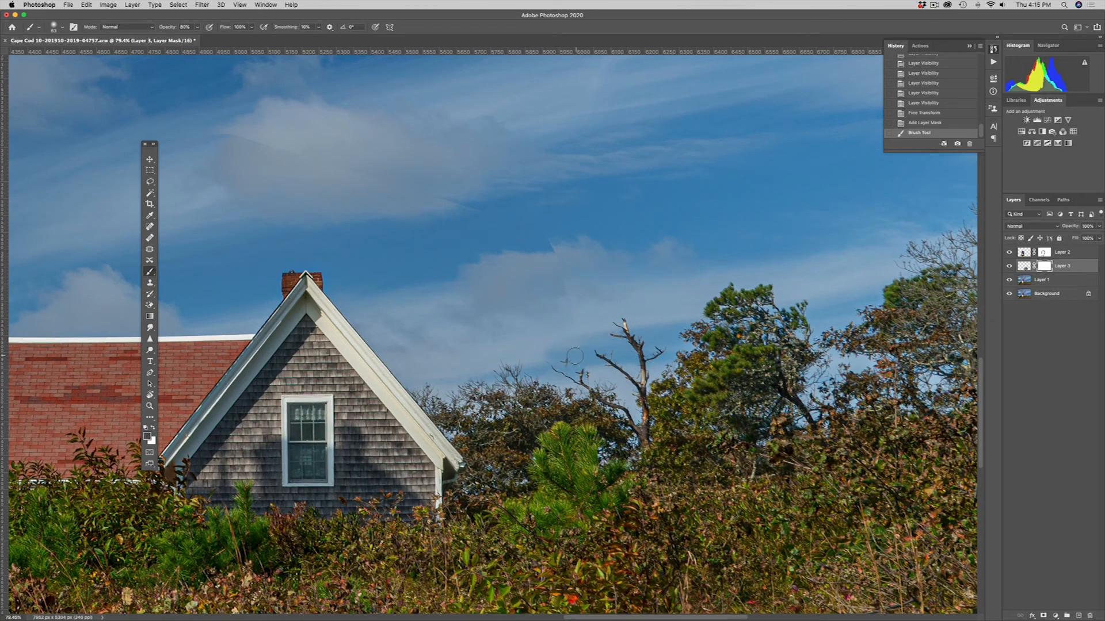
pyautogui.moveTo(557, 274); pyautogui.dragTo(577, 305)
pyautogui.moveTo(545, 246)
pyautogui.mouseDown()
pyautogui.moveTo(526, 249)
pyautogui.moveTo(537, 226)
pyautogui.moveTo(463, 209)
pyautogui.mouseUp()
pyautogui.click(491, 211)
pyautogui.press('9')
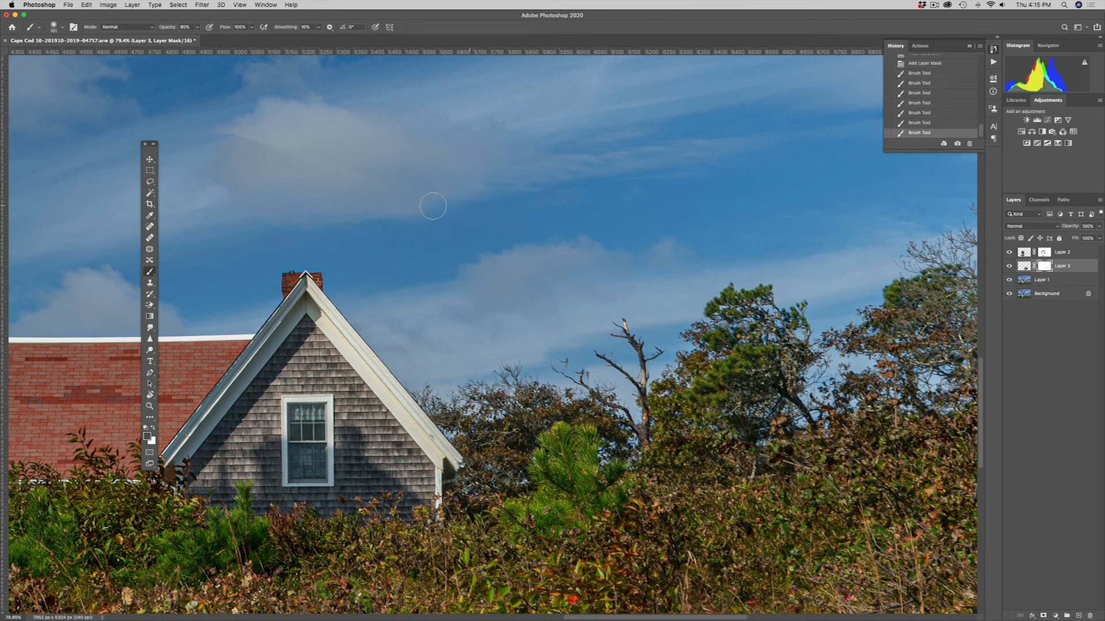
pyautogui.click(236, 136)
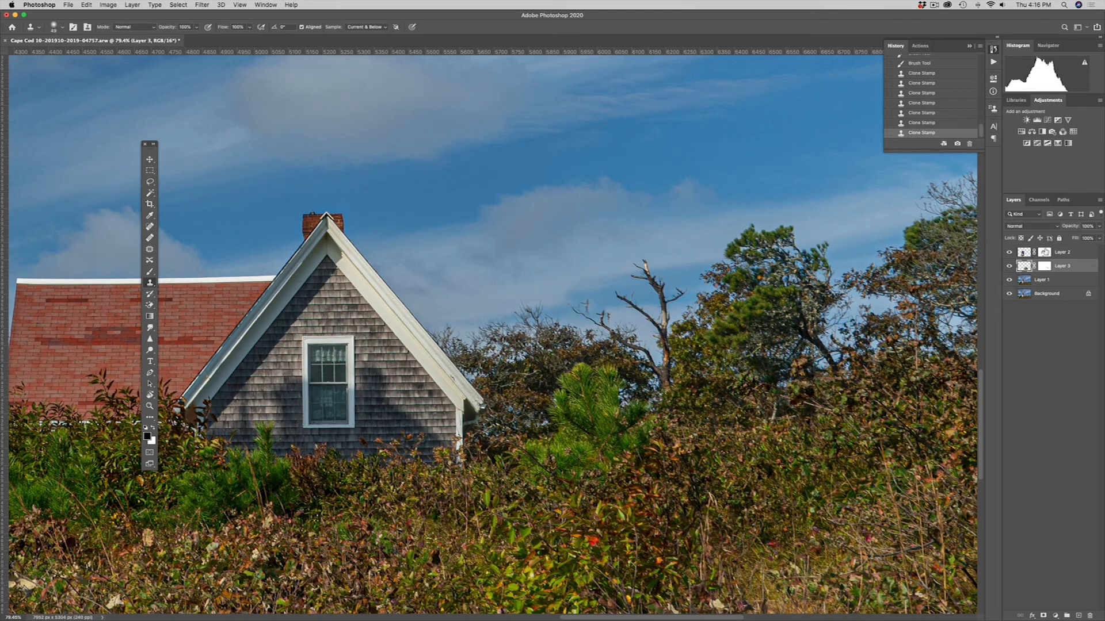
# - Stamp all visible layers into a new merged layer above Layer 2
pyautogui.click(1071, 253)
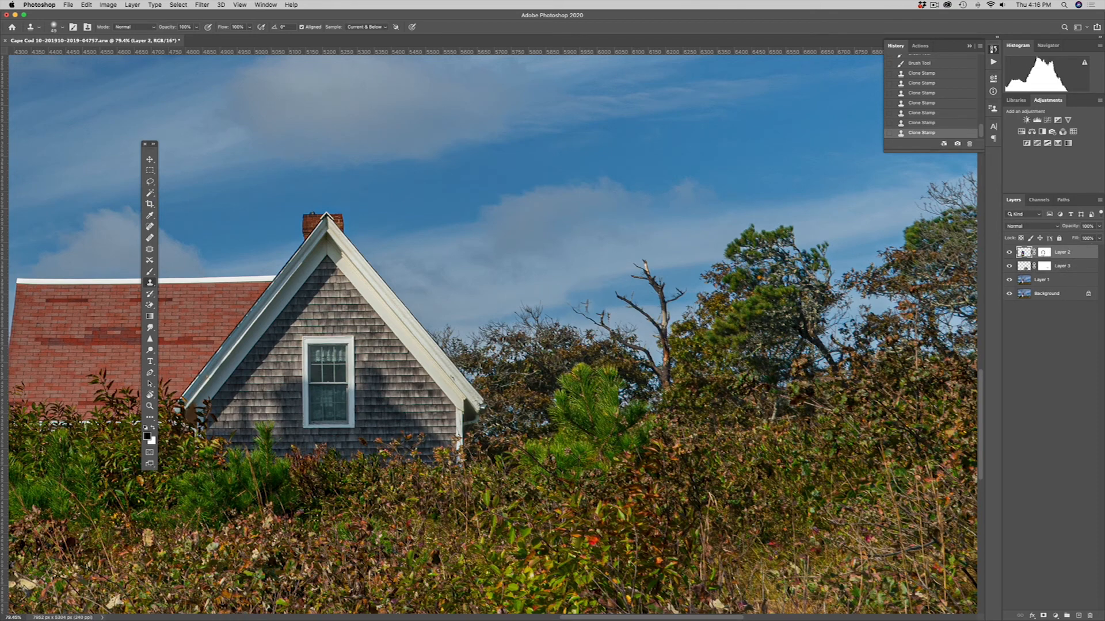
pyautogui.click(1100, 201)
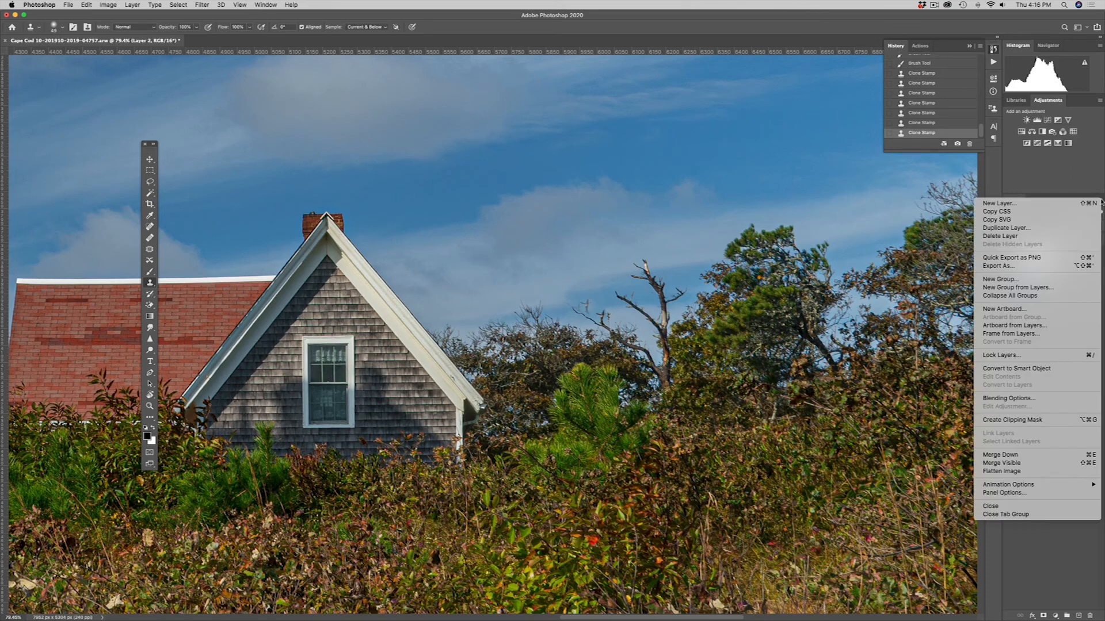
pyautogui.keyDown('alt'); pyautogui.click(1034, 463); pyautogui.keyUp('alt')
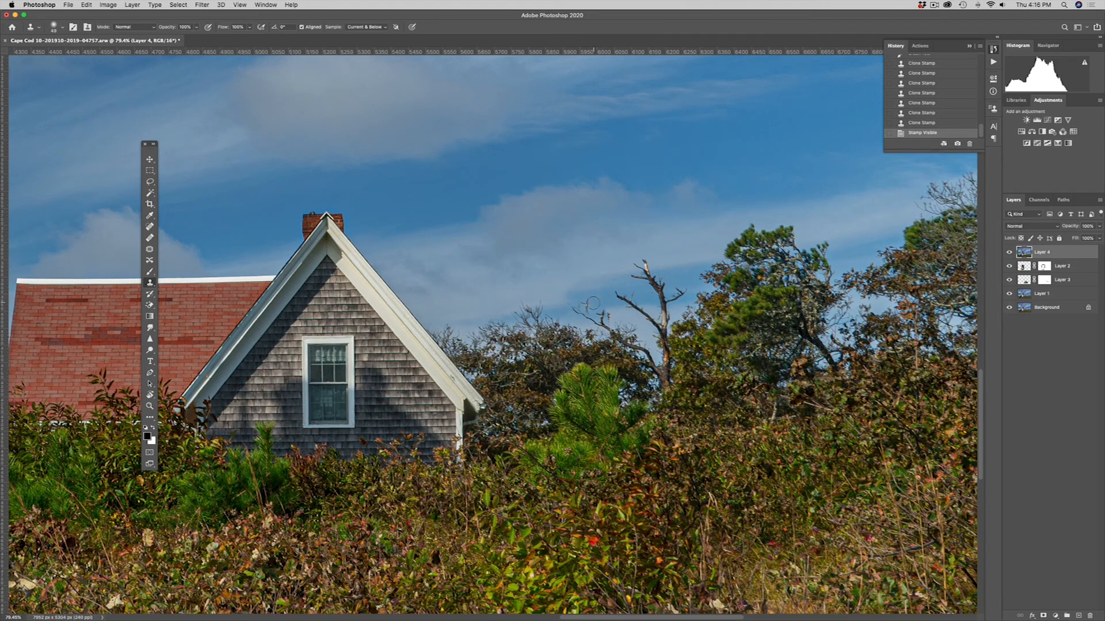
# - Clone clean sky over the stray twigs beside the dead tree near the house, and reduce the Clone Stamp opacity to 30%
pyautogui.moveTo(581, 300); pyautogui.dragTo(589, 301)
pyautogui.click(580, 305)
pyautogui.click(583, 305)
pyautogui.click(613, 318)
pyautogui.click(615, 317)
pyautogui.click(619, 318)
pyautogui.click(598, 309)
pyautogui.moveTo(608, 315); pyautogui.dragTo(601, 313)
pyautogui.click(601, 312)
pyautogui.click(587, 339)
pyautogui.keyDown('alt'); pyautogui.click(585, 296); pyautogui.keyUp('alt')
pyautogui.moveTo(573, 302)
pyautogui.mouseDown()
pyautogui.moveTo(540, 291)
pyautogui.moveTo(549, 281)
pyautogui.mouseUp()
pyautogui.press('3')
# - Crop the image to remove a broad strip of upper sky and trim both sides slightly
pyautogui.press('super+0')
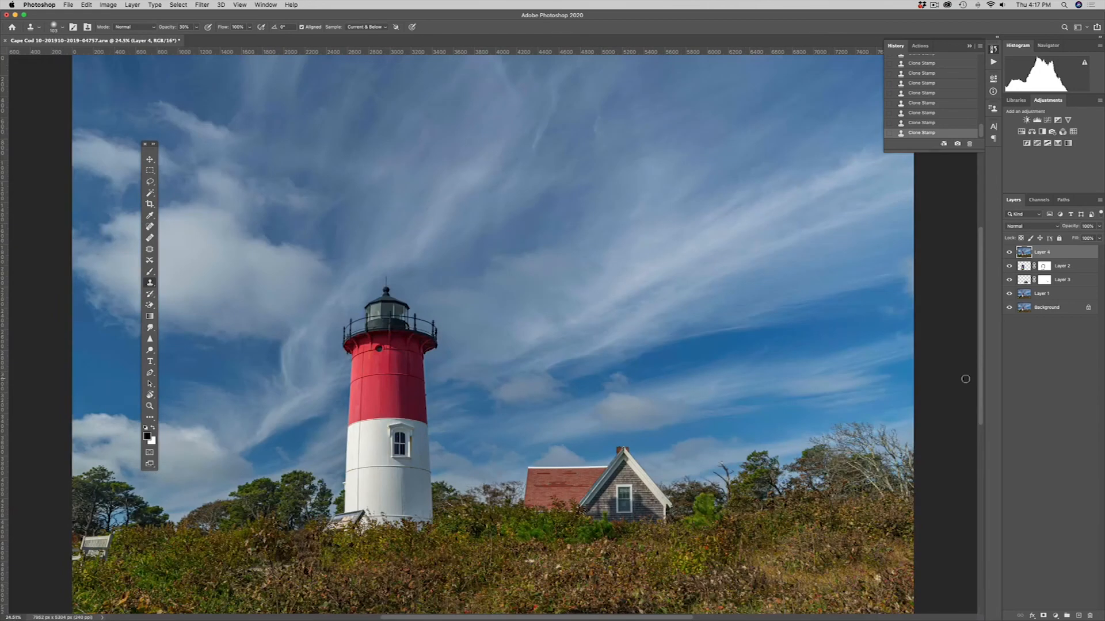
pyautogui.press('z')
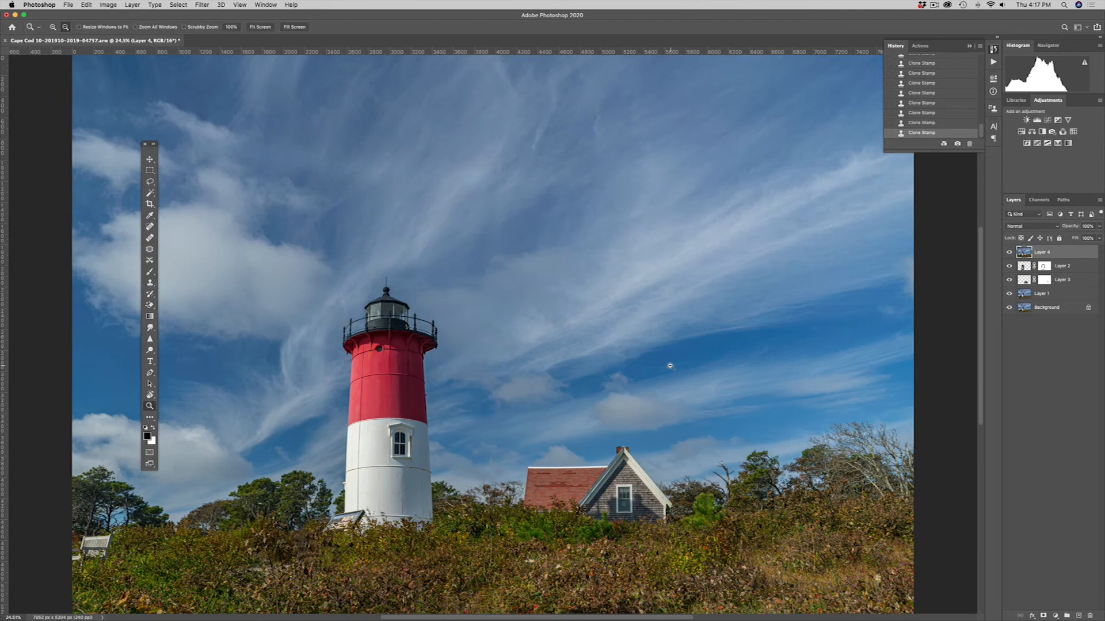
pyautogui.keyDown('alt'); pyautogui.click(674, 372); pyautogui.keyUp('alt')
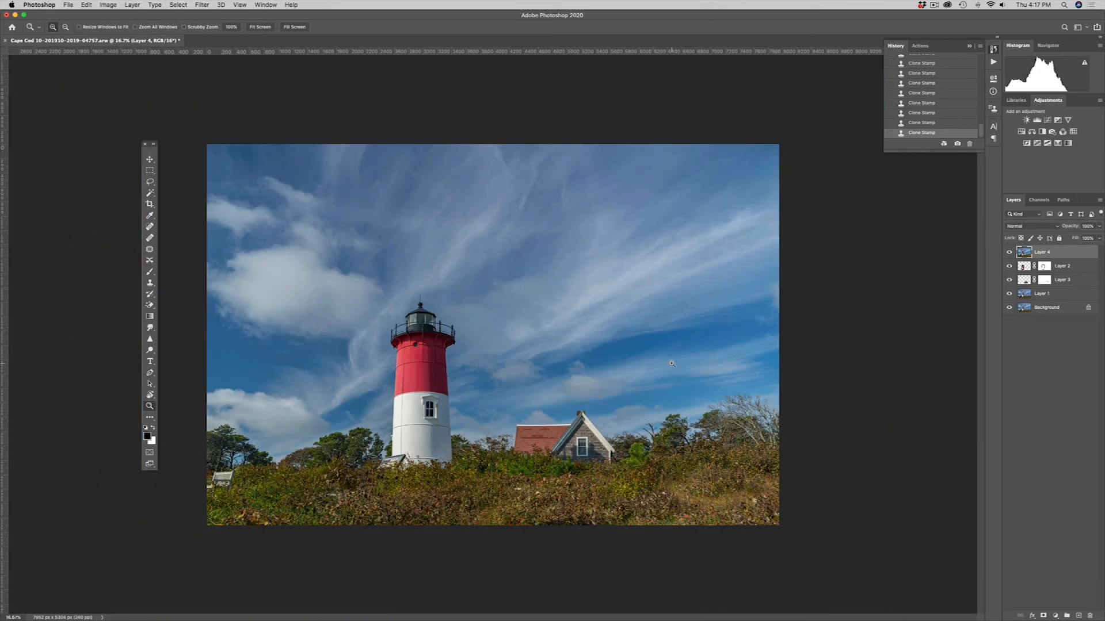
pyautogui.press('r')
pyautogui.press('c')
pyautogui.moveTo(493, 144); pyautogui.dragTo(488, 193)
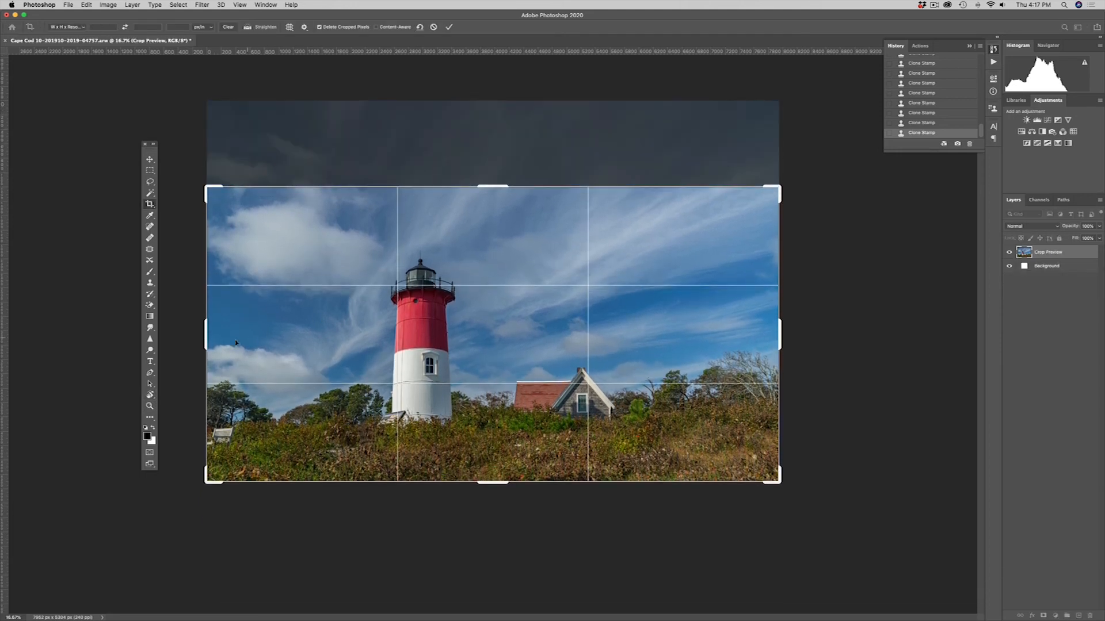
pyautogui.moveTo(201, 340); pyautogui.dragTo(218, 339)
pyautogui.moveTo(769, 327); pyautogui.dragTo(757, 328)
pyautogui.press('Return')
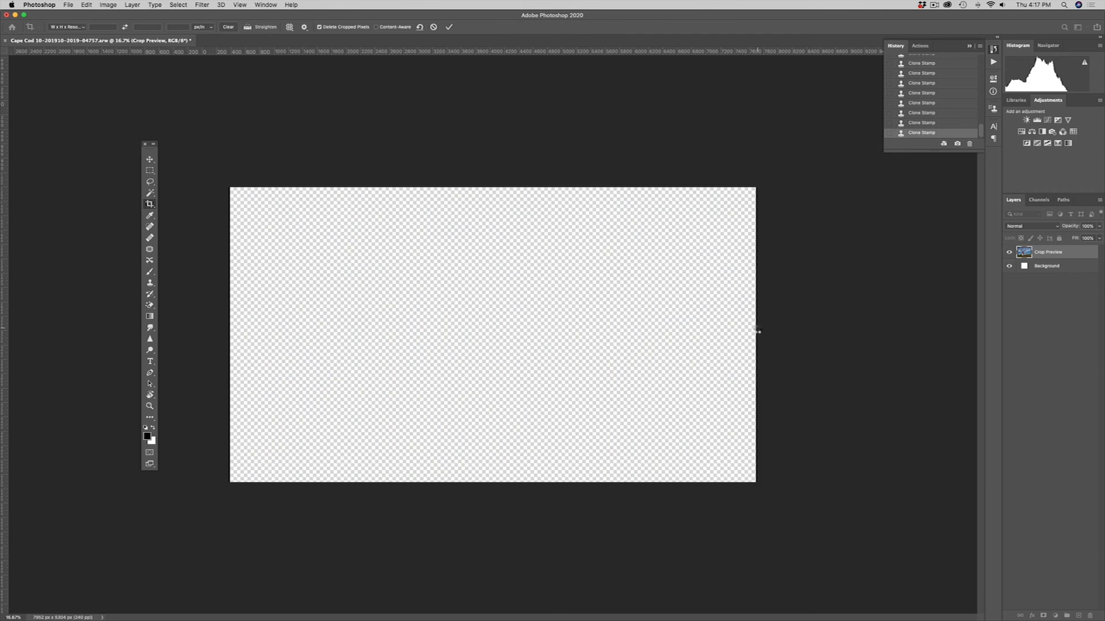
# - Flatten and save the image, and view the edited photo full screen in Lightroom Classic
pyautogui.click(1100, 202)
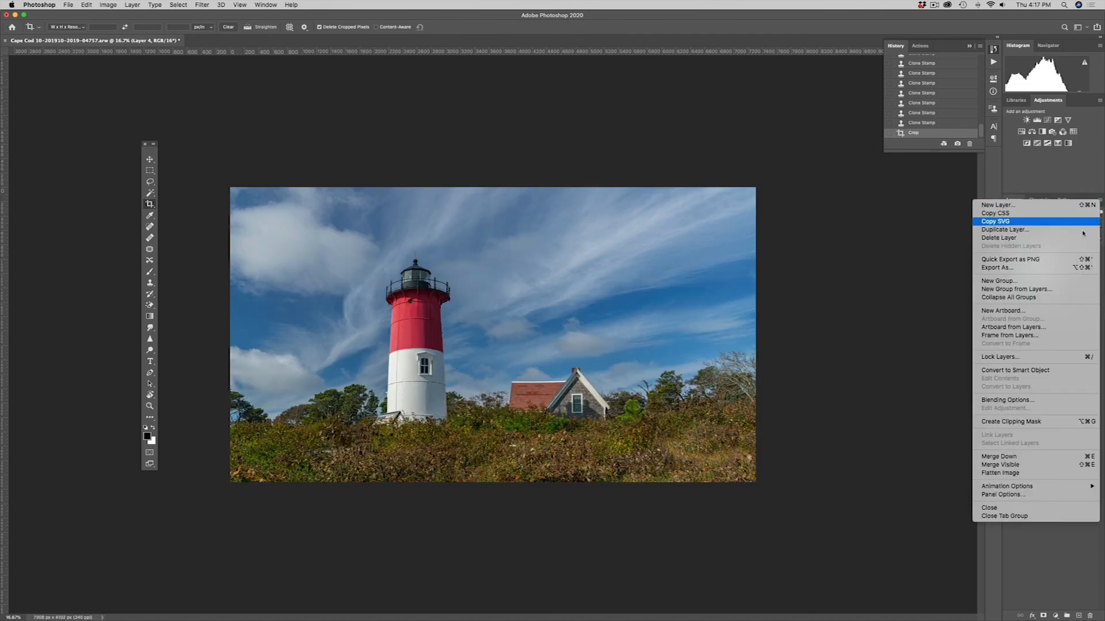
pyautogui.click(1020, 474)
pyautogui.press('super+s')
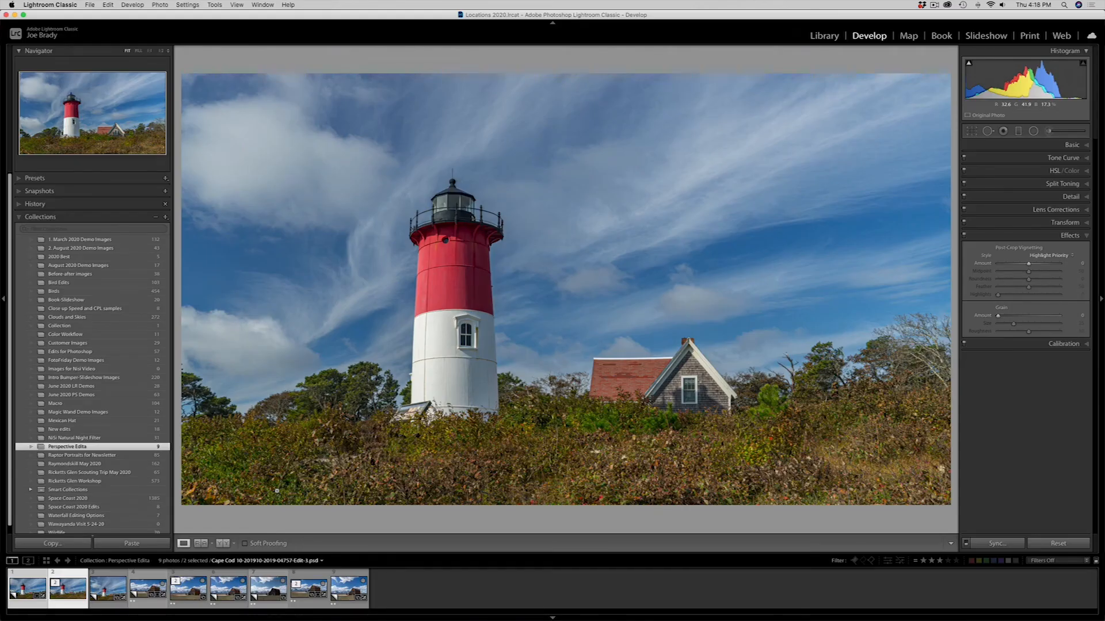
pyautogui.press('f')
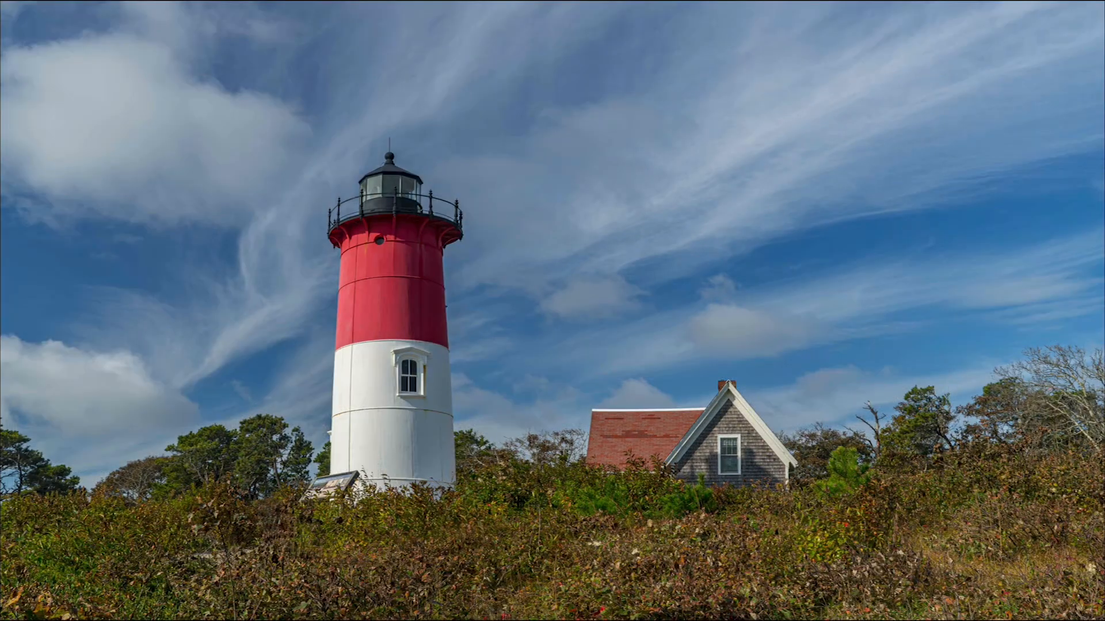